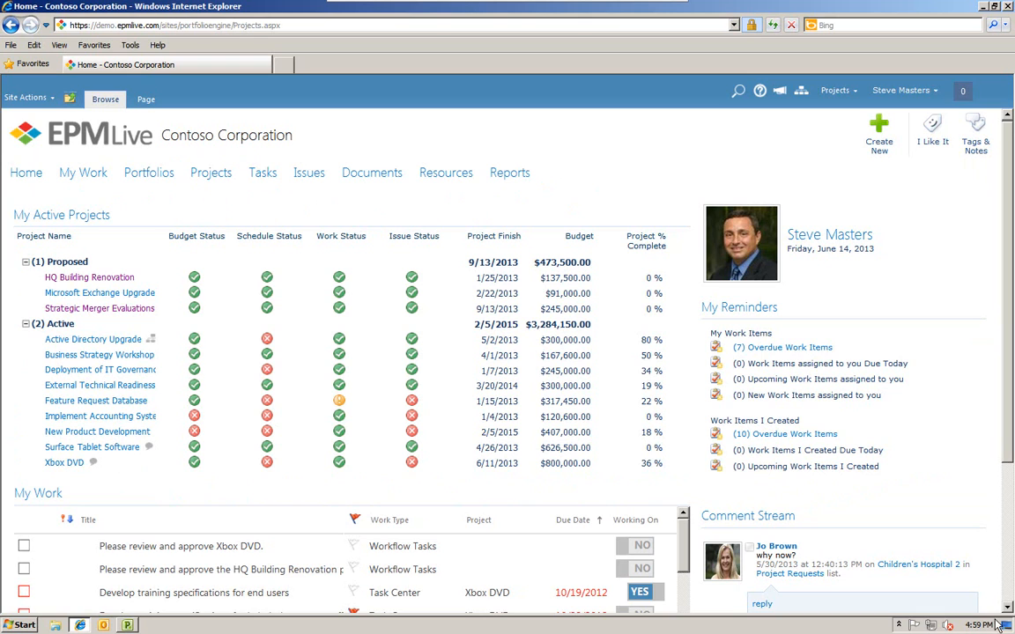
# Review the home page's My Work list, reminders and Comment Stream, and check the general notifications
pyautogui.click(1009, 608)
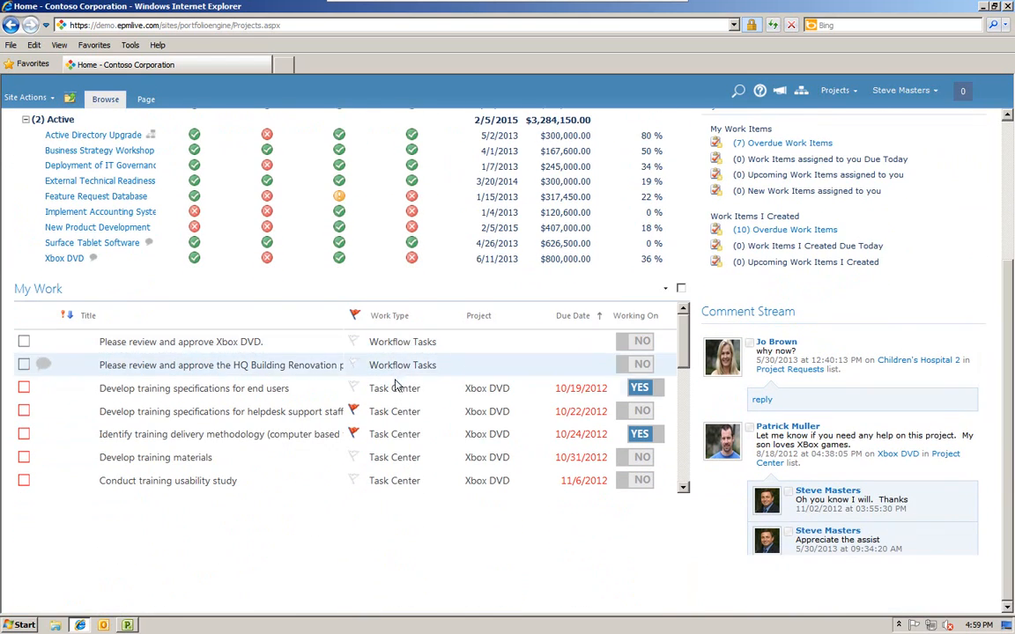
pyautogui.moveTo(685, 331)
pyautogui.mouseDown()
pyautogui.moveTo(687, 421)
pyautogui.moveTo(681, 323)
pyautogui.mouseUp()
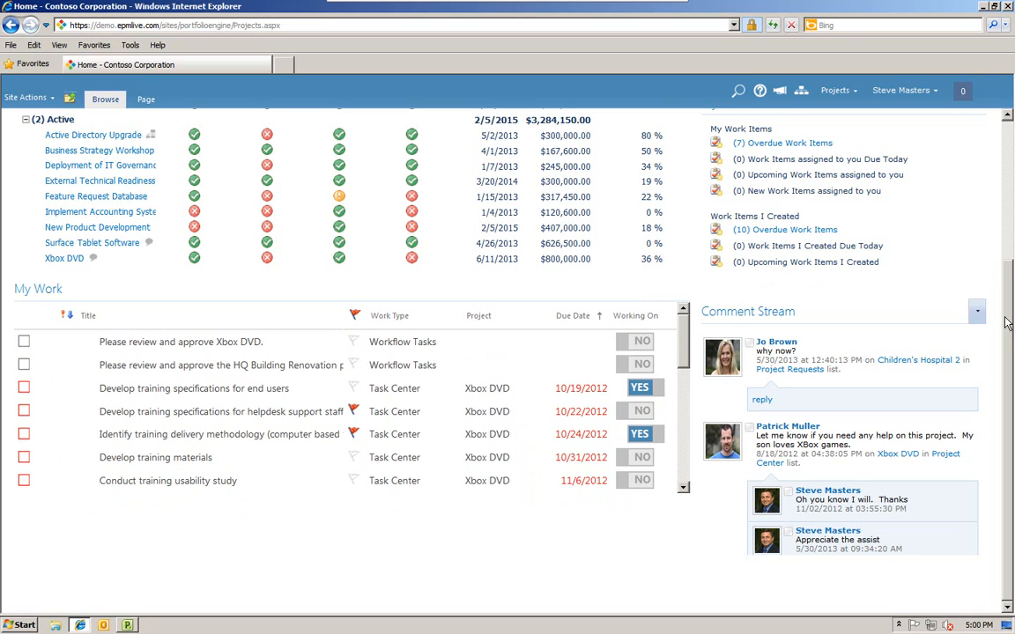
pyautogui.moveTo(1011, 326); pyautogui.dragTo(1002, 181)
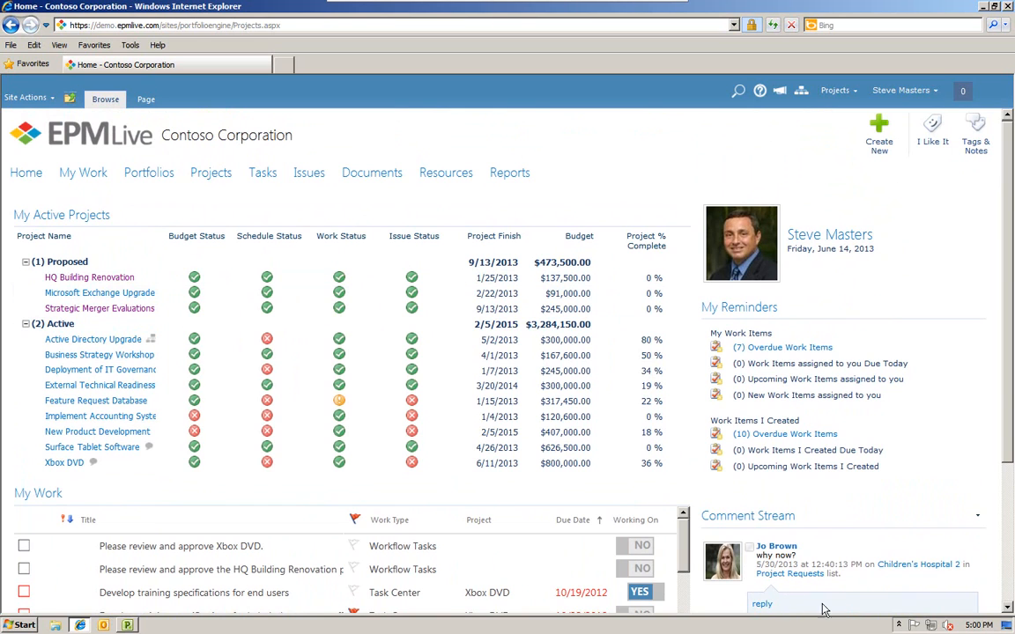
pyautogui.click(1009, 608)
pyautogui.click(1009, 610)
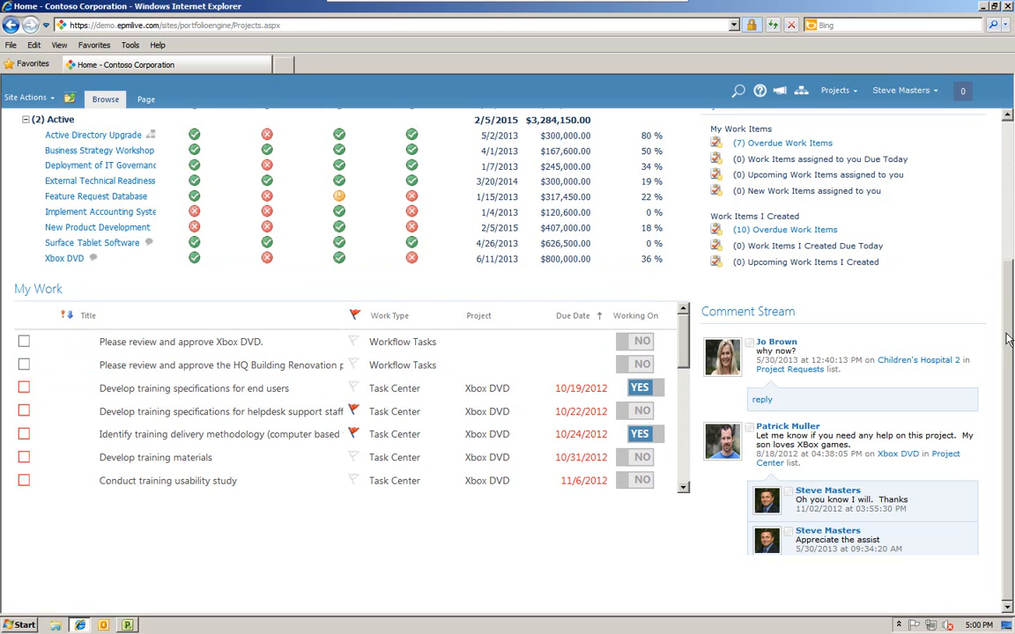
pyautogui.scroll(3, 1008, 339)
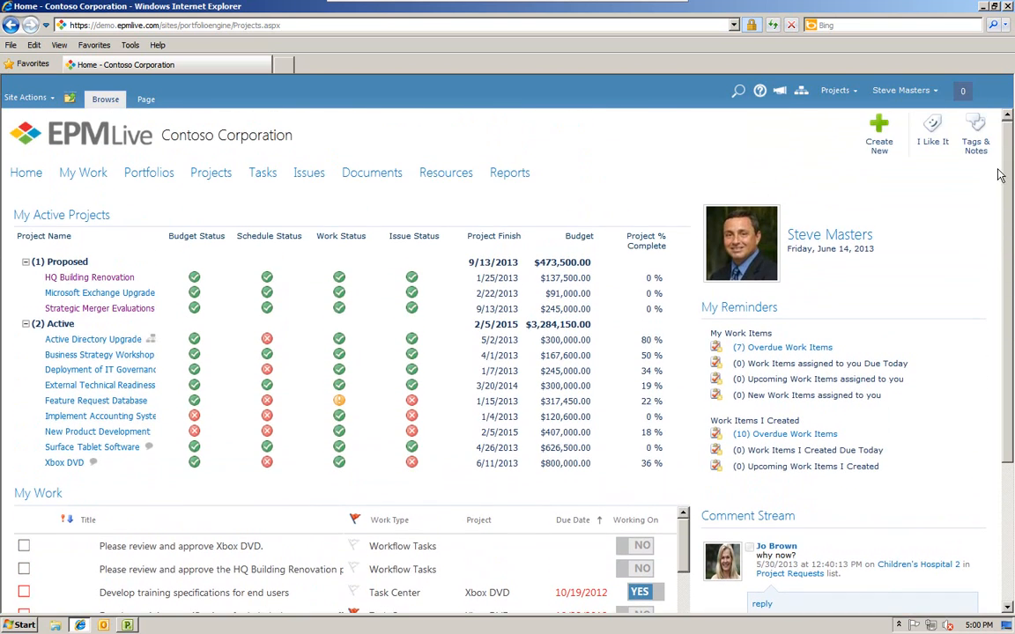
pyautogui.click(964, 92)
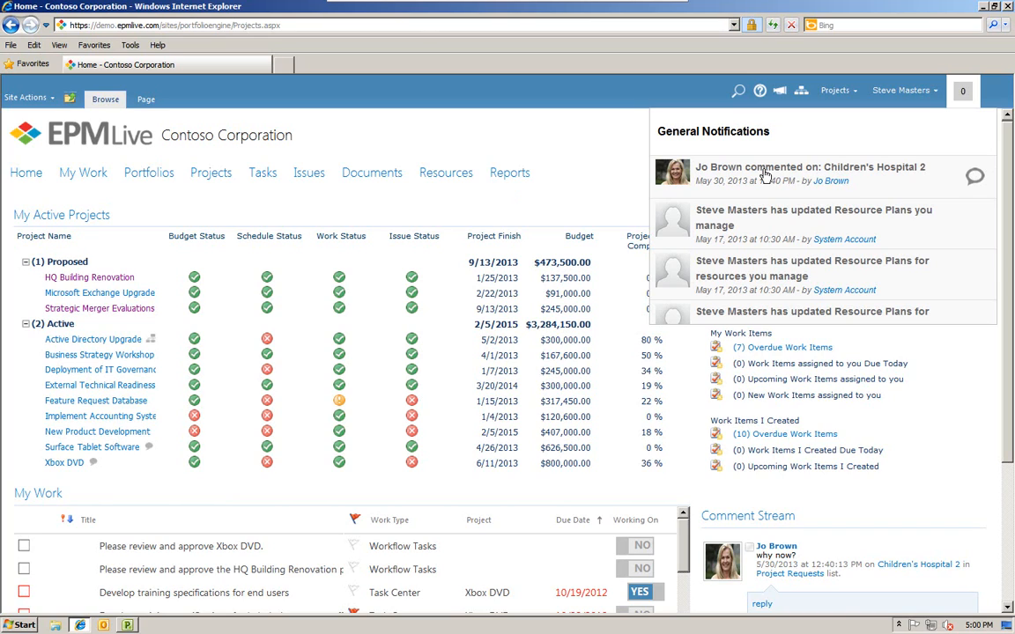
pyautogui.click(602, 132)
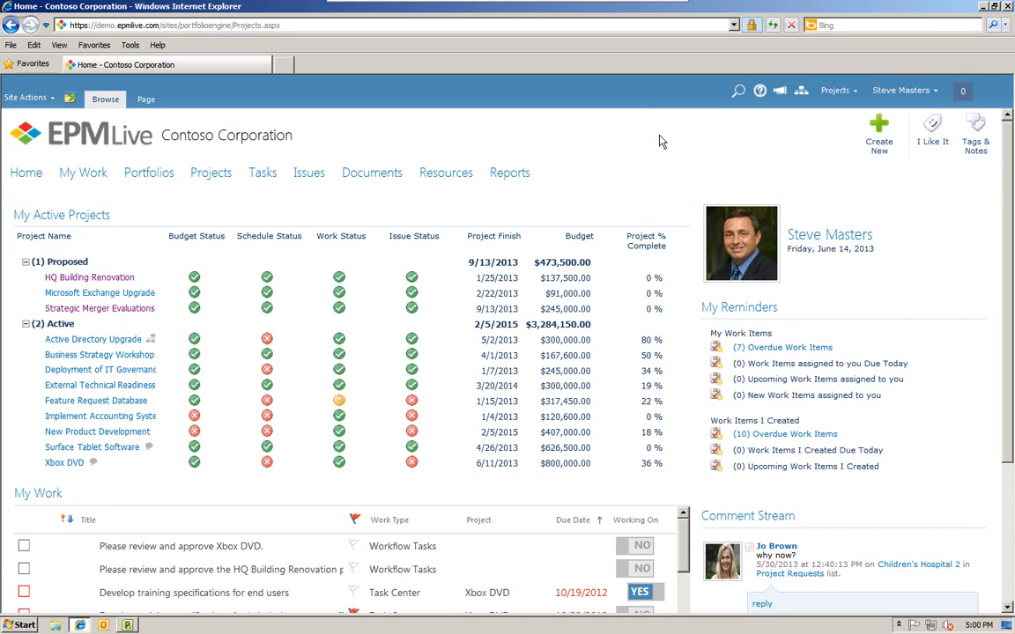
# Go to the Projects list and display it in the Executive Summary view
pyautogui.click(206, 176)
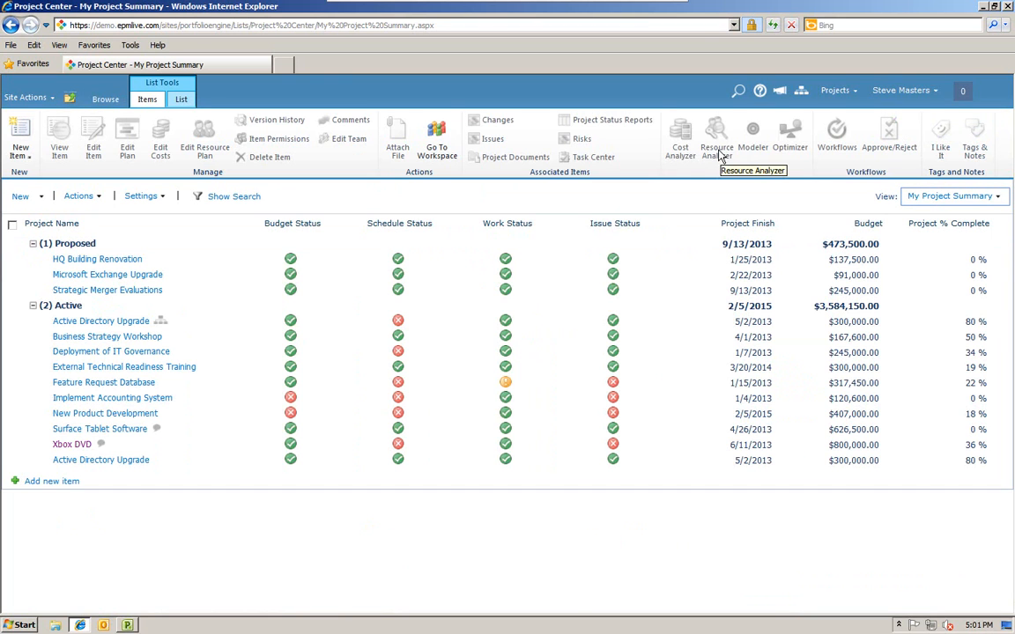
pyautogui.click(999, 198)
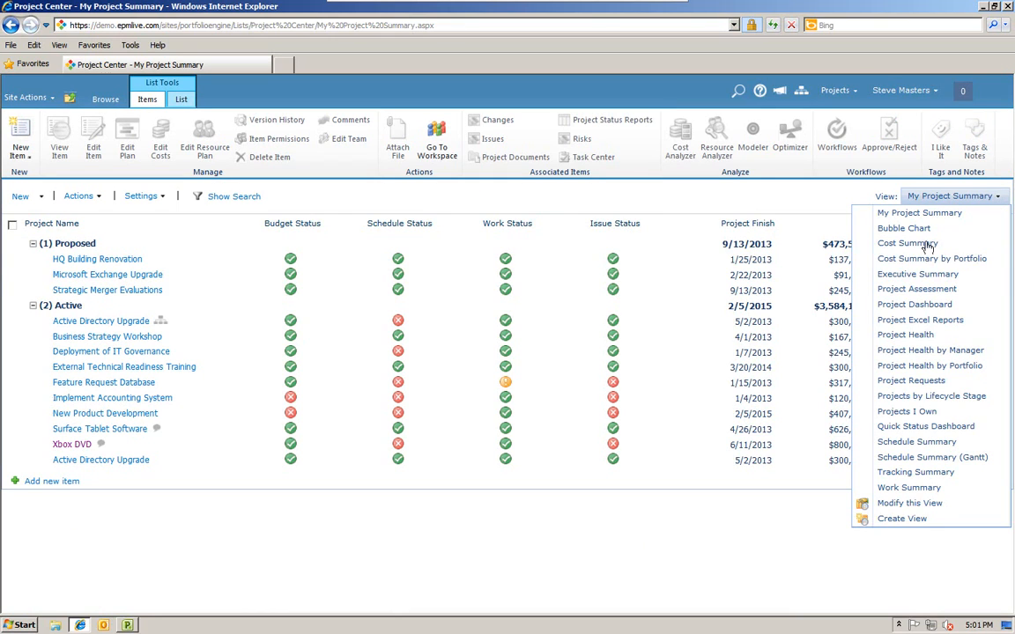
pyautogui.click(916, 275)
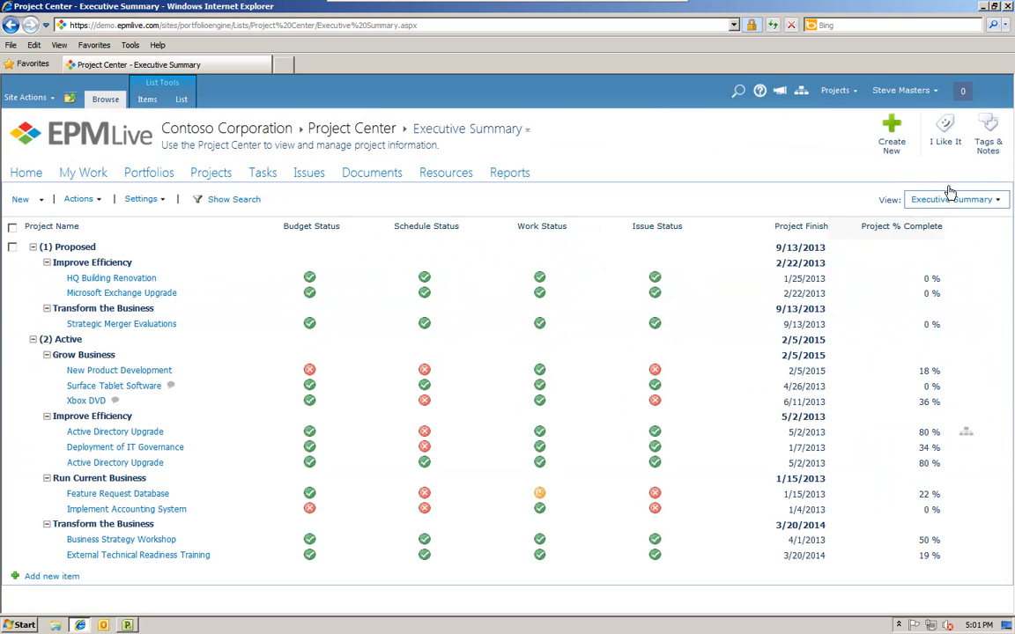
# Switch the project list to the Quick Status Dashboard and examine its project health table, charts and overdue tasks
pyautogui.click(996, 202)
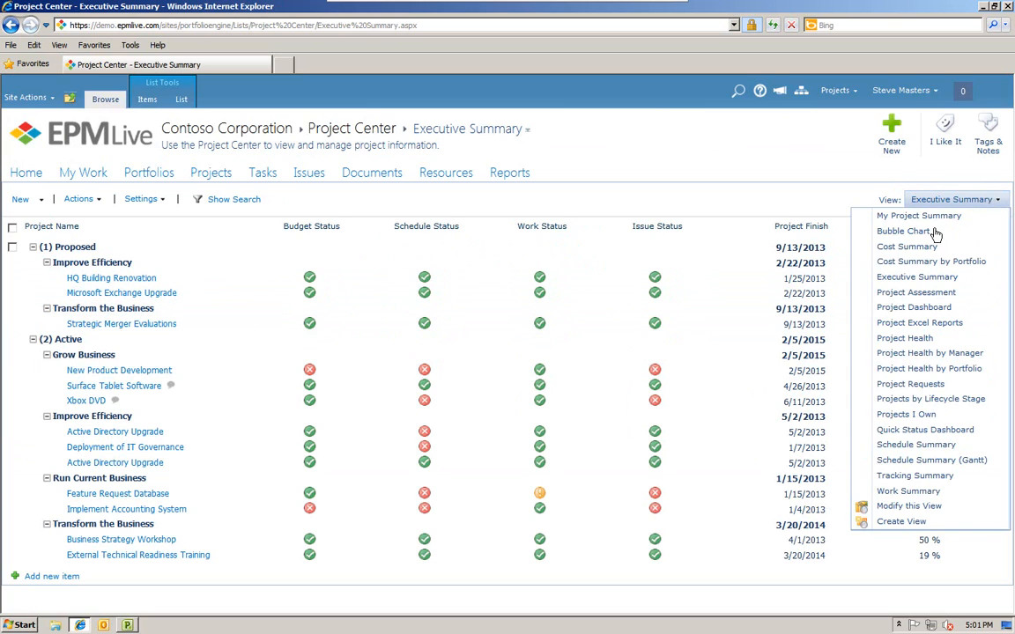
pyautogui.click(908, 431)
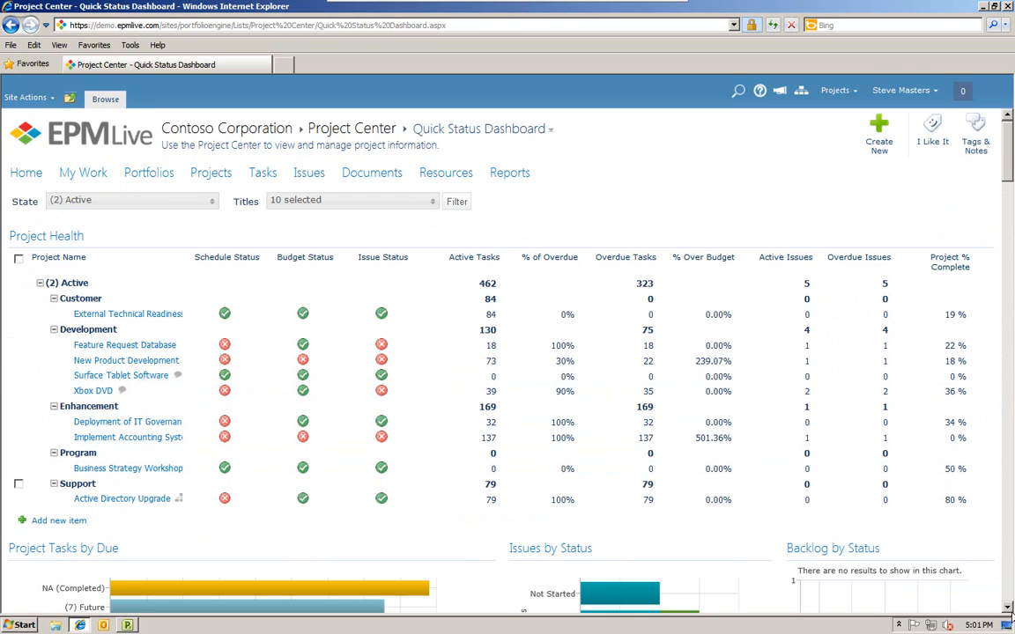
pyautogui.click(1009, 608)
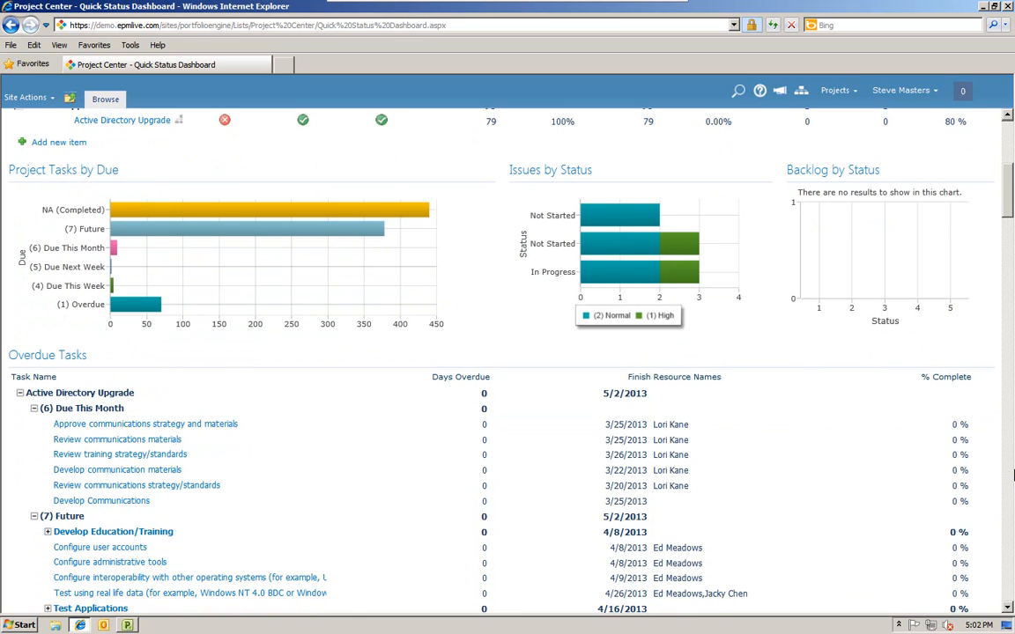
pyautogui.click(1007, 138)
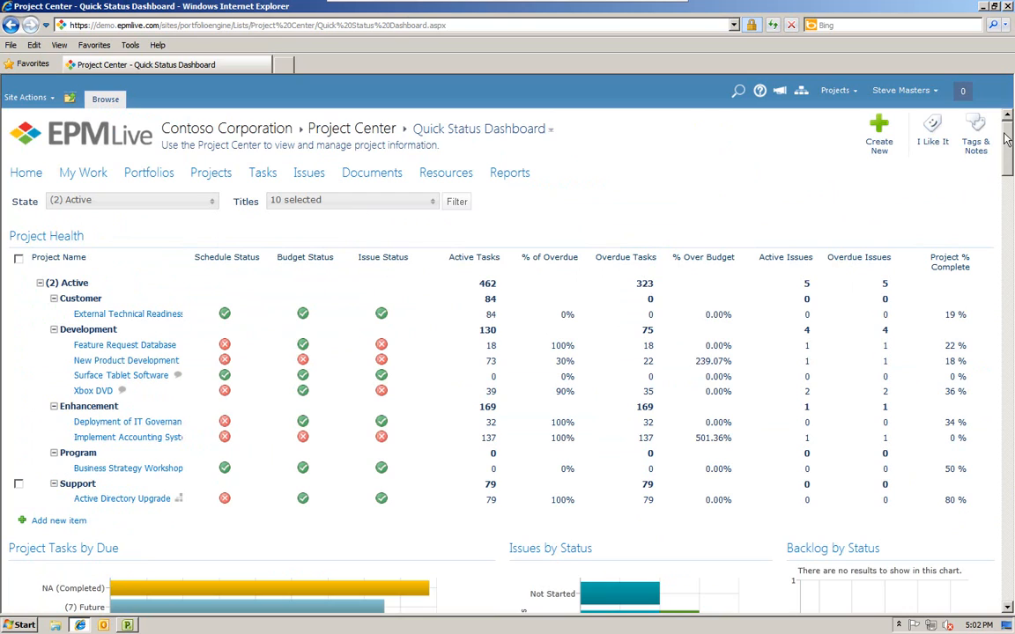
# Switch to the Bubble Chart view and inspect the larger project bubbles
pyautogui.click(528, 130)
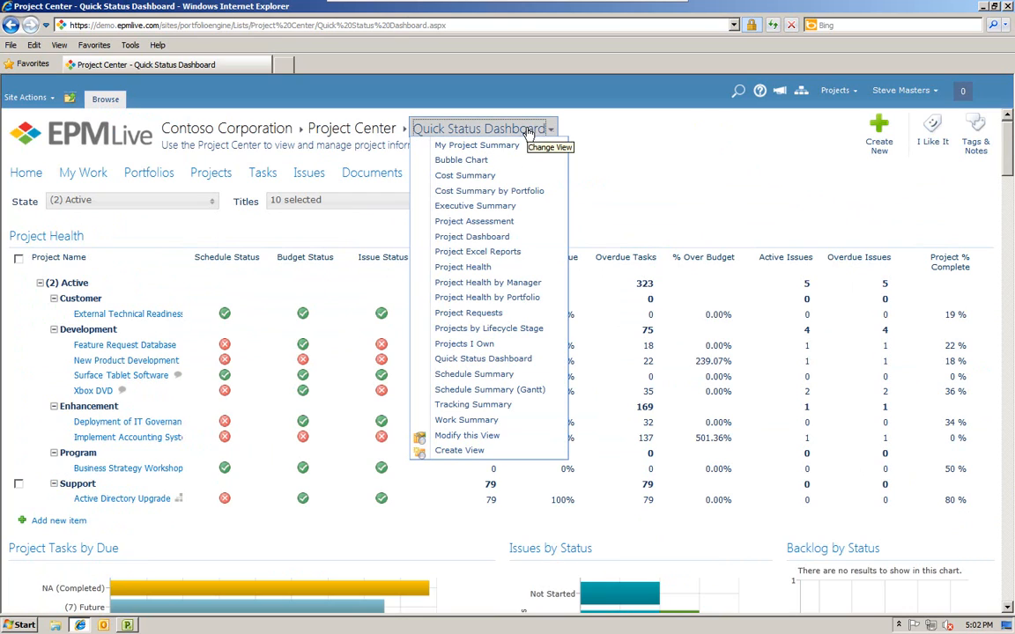
pyautogui.click(463, 162)
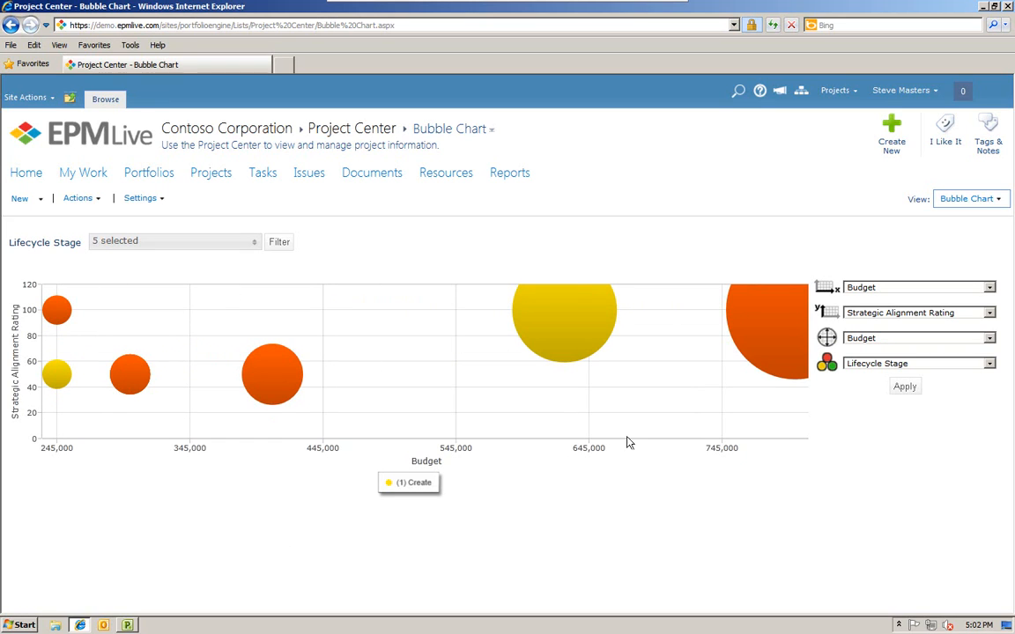
pyautogui.moveTo(567, 318)
pyautogui.moveTo(758, 338)
# Return to the My Project Summary view and open the Xbox DVD project for editing
pyautogui.click(997, 202)
pyautogui.click(910, 215)
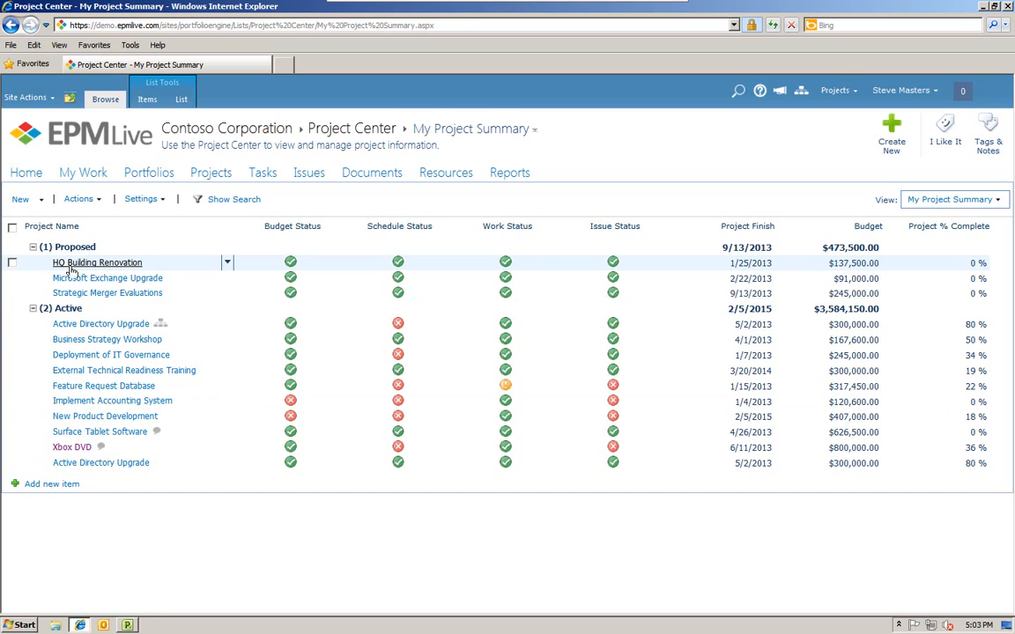
pyautogui.click(272, 435)
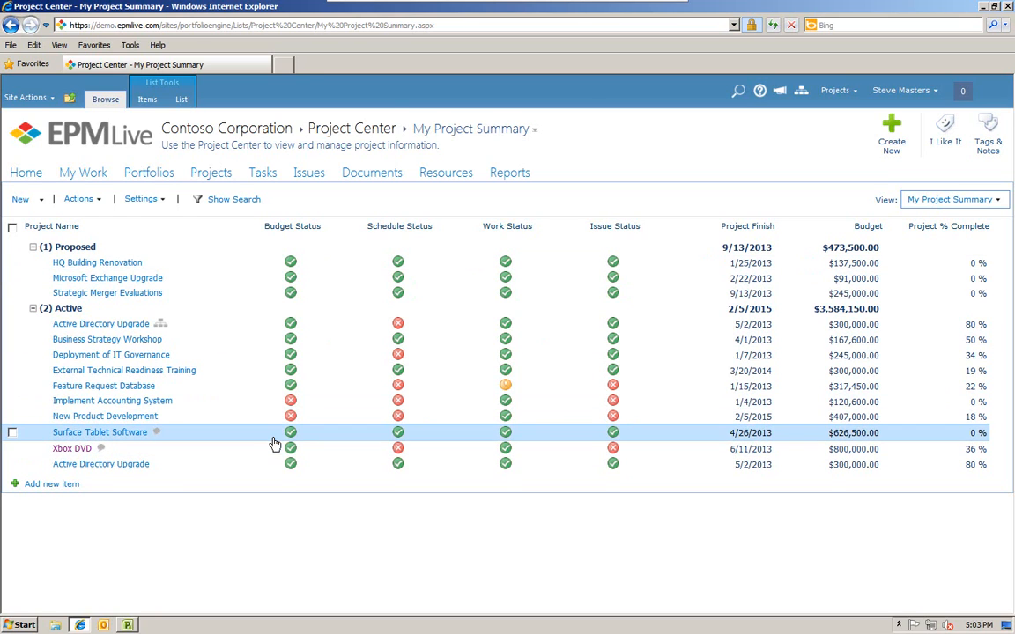
pyautogui.click(269, 450)
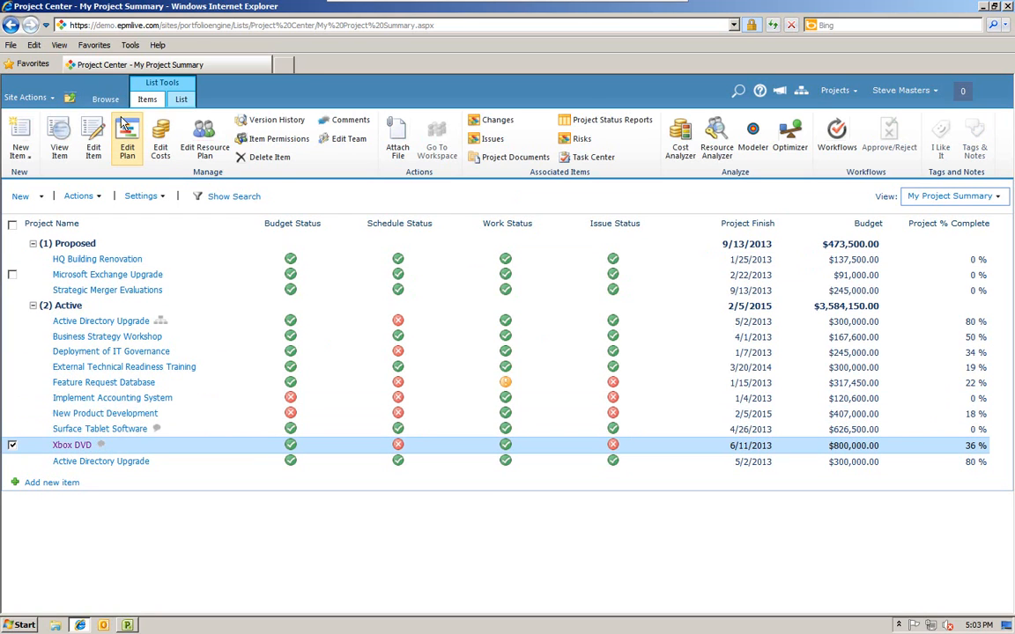
pyautogui.click(94, 137)
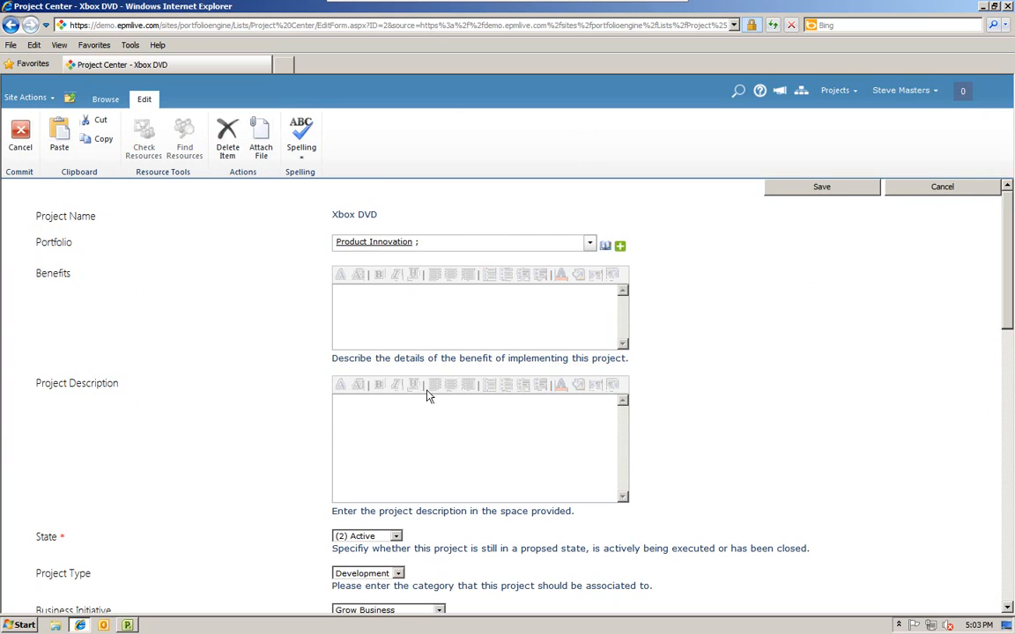
# Examine the available Project Type and Business Initiative options on the Xbox DVD project form
pyautogui.scroll(-5, 185, 454)
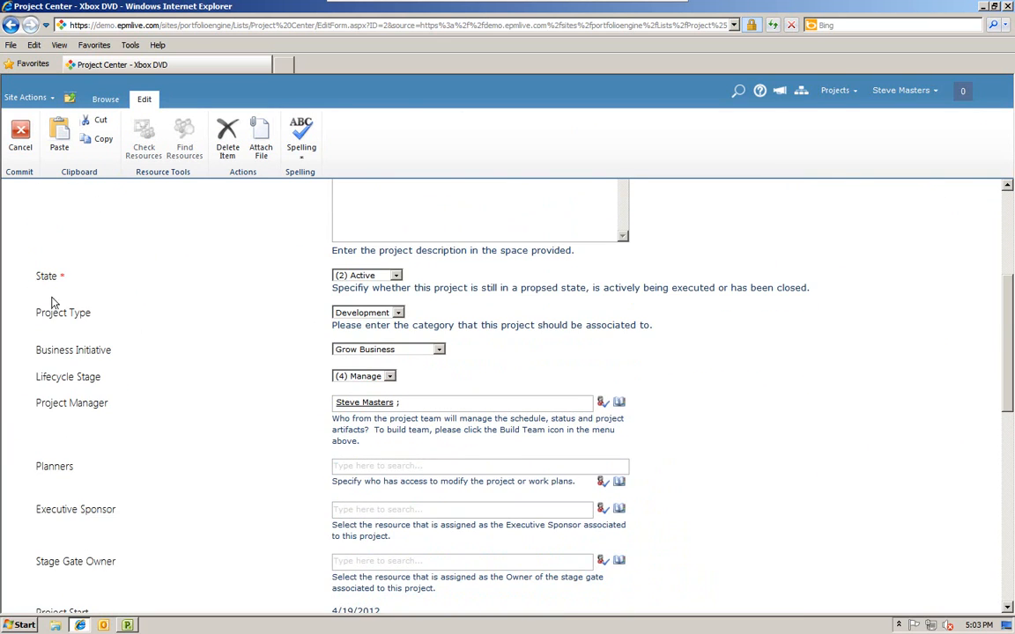
pyautogui.click(398, 313)
pyautogui.click(498, 372)
pyautogui.click(439, 350)
pyautogui.click(487, 328)
# Review the remaining Xbox DVD fields, including the Strategic Alignment options, and save the project form
pyautogui.scroll(-3, 147, 447)
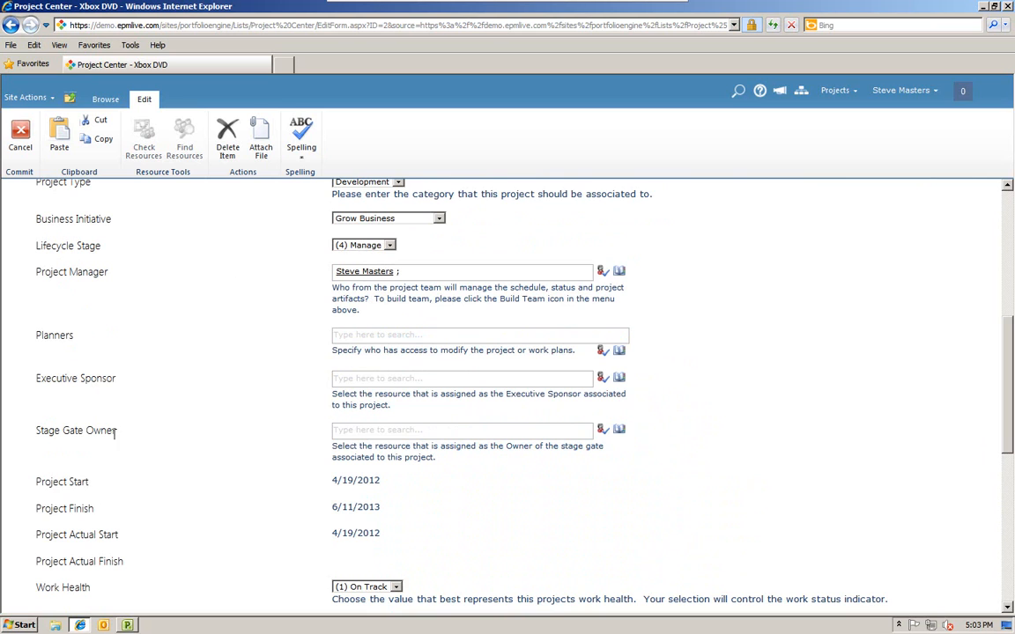
pyautogui.scroll(-3, 150, 432)
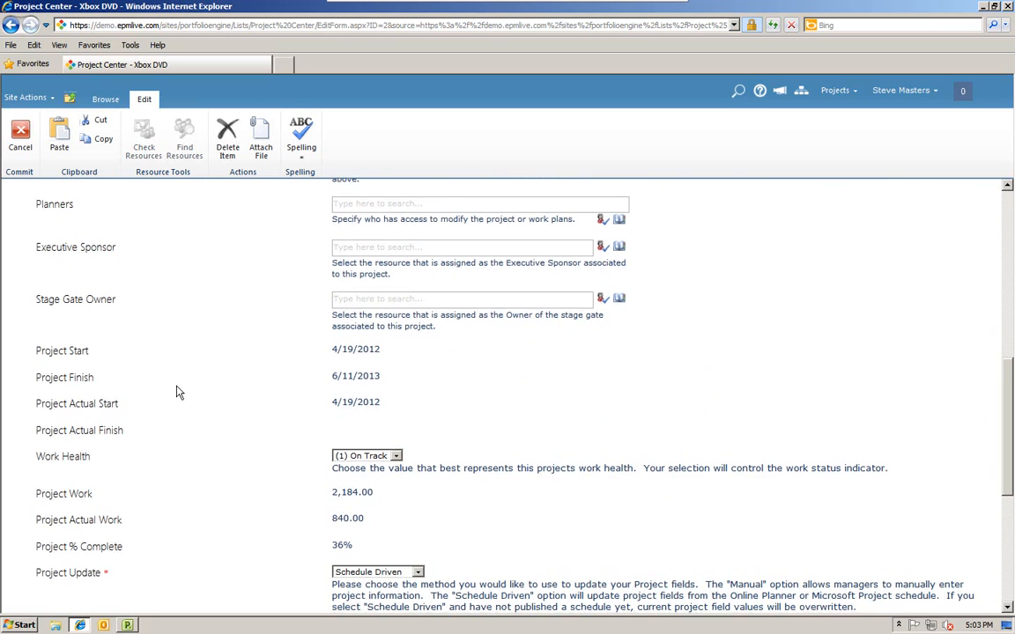
pyautogui.scroll(-1, 168, 387)
pyautogui.scroll(-2, 173, 393)
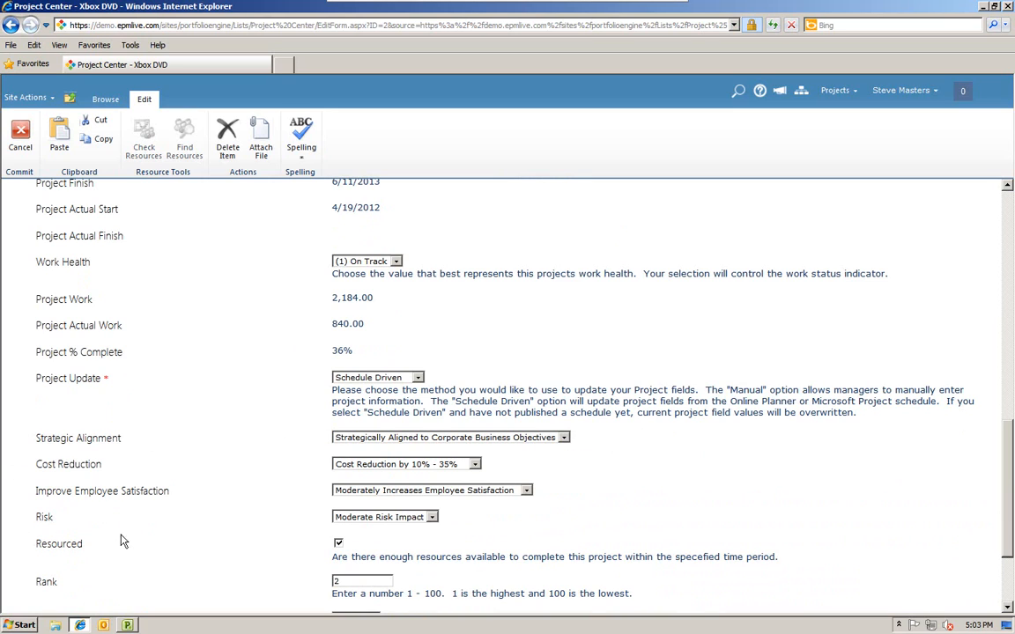
pyautogui.click(563, 438)
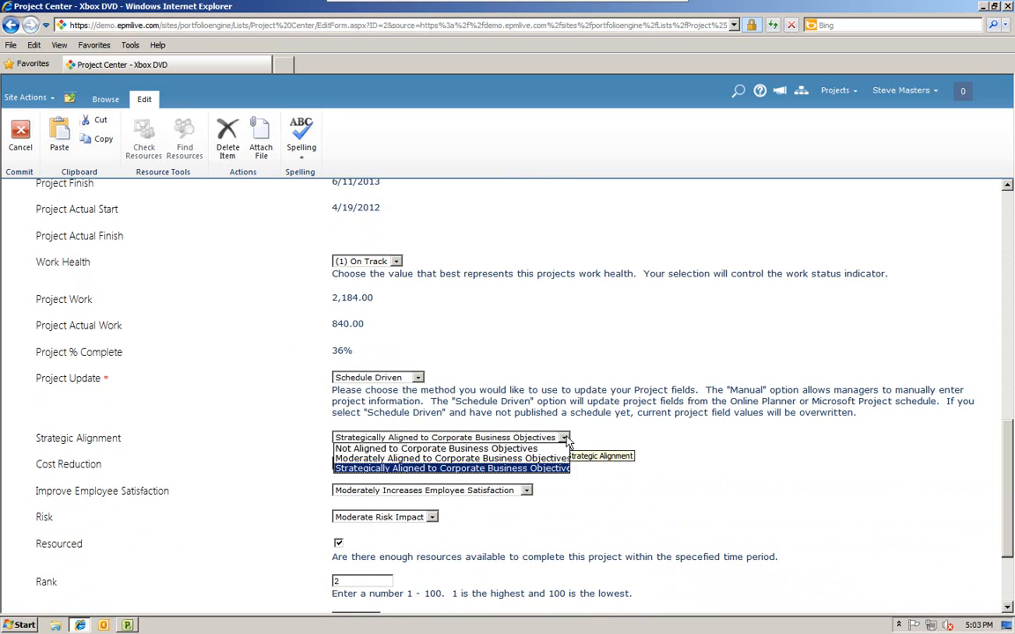
pyautogui.click(637, 443)
pyautogui.scroll(-3, 264, 475)
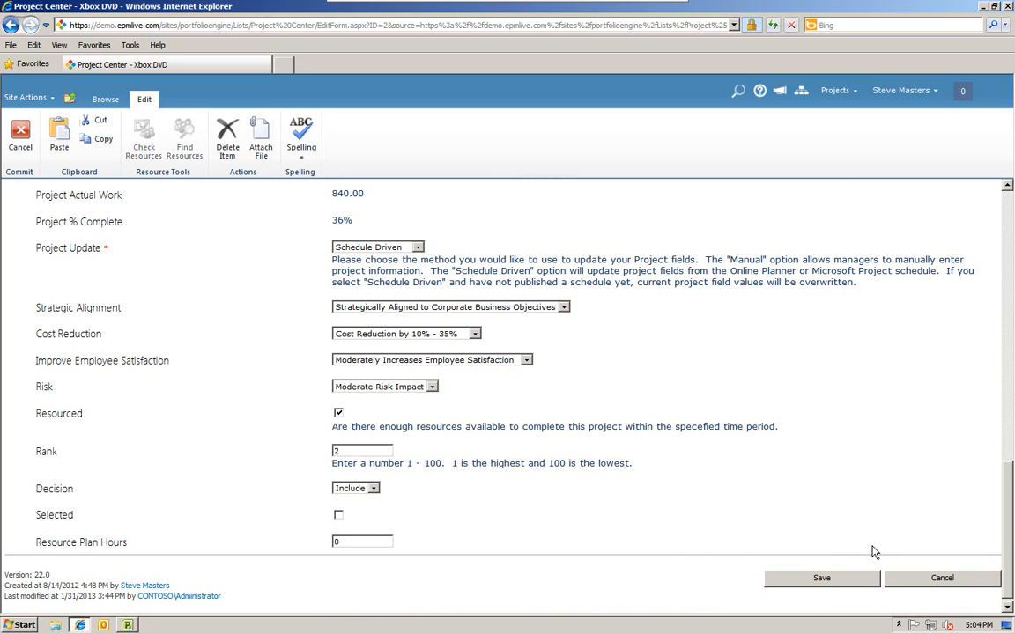
pyautogui.click(840, 582)
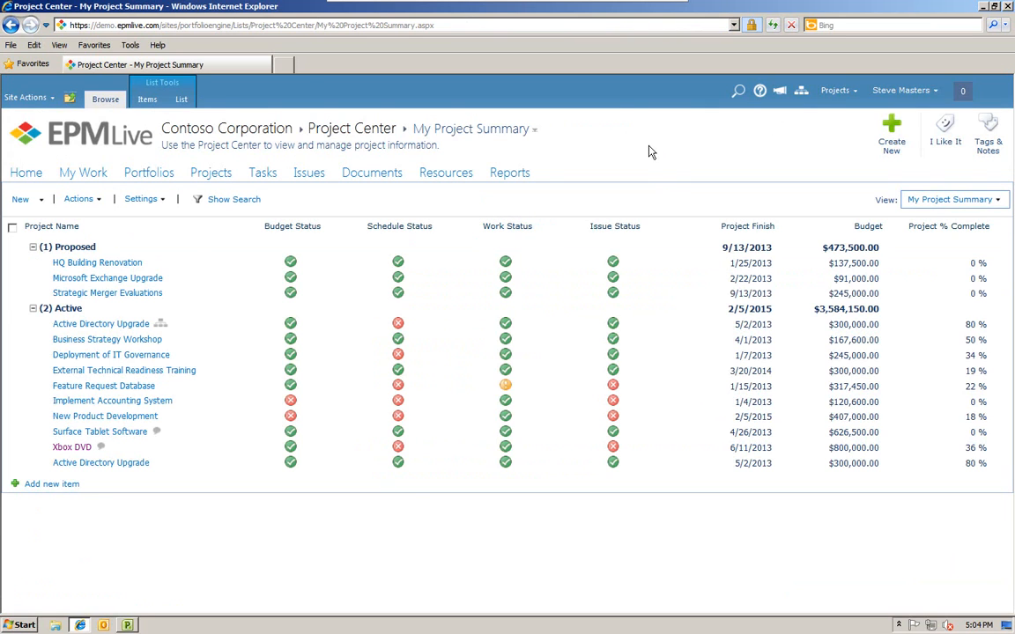
# Open the resource plan for the Strategic Merger Evaluations project and check the available display units
pyautogui.click(255, 300)
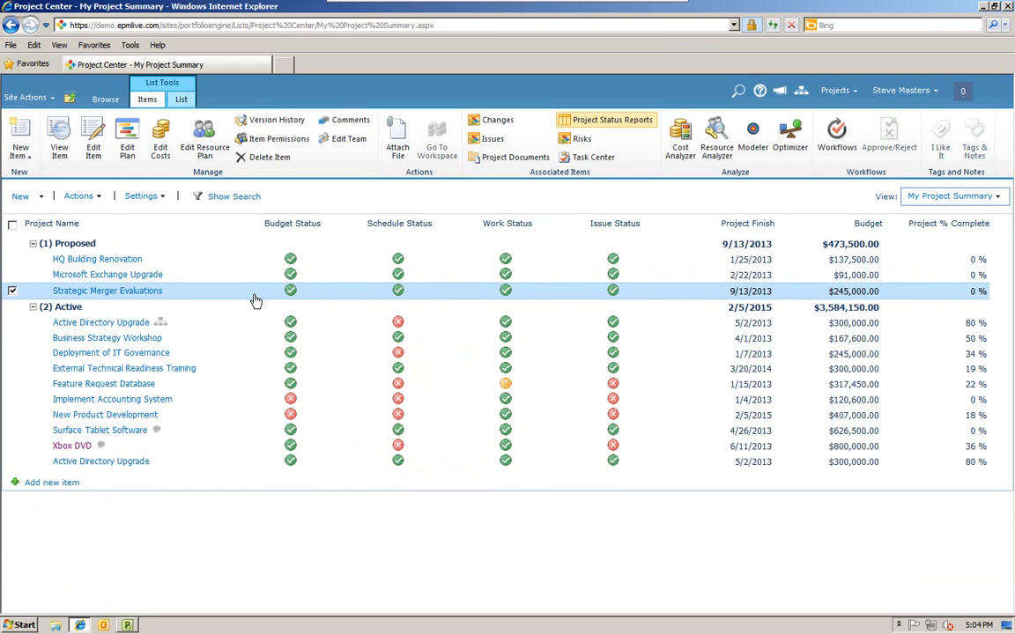
pyautogui.click(206, 133)
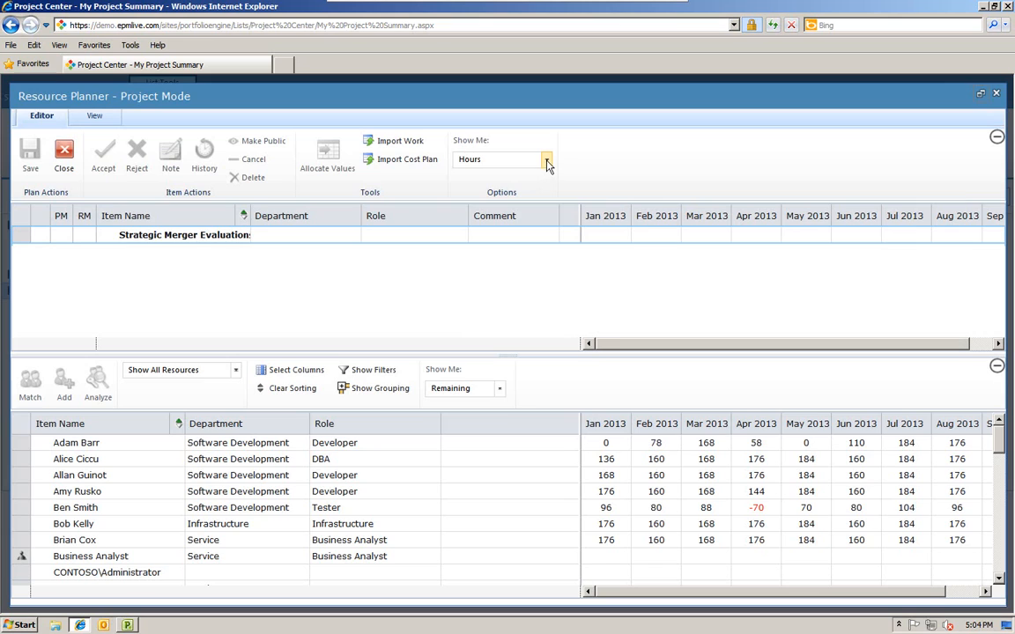
pyautogui.click(546, 160)
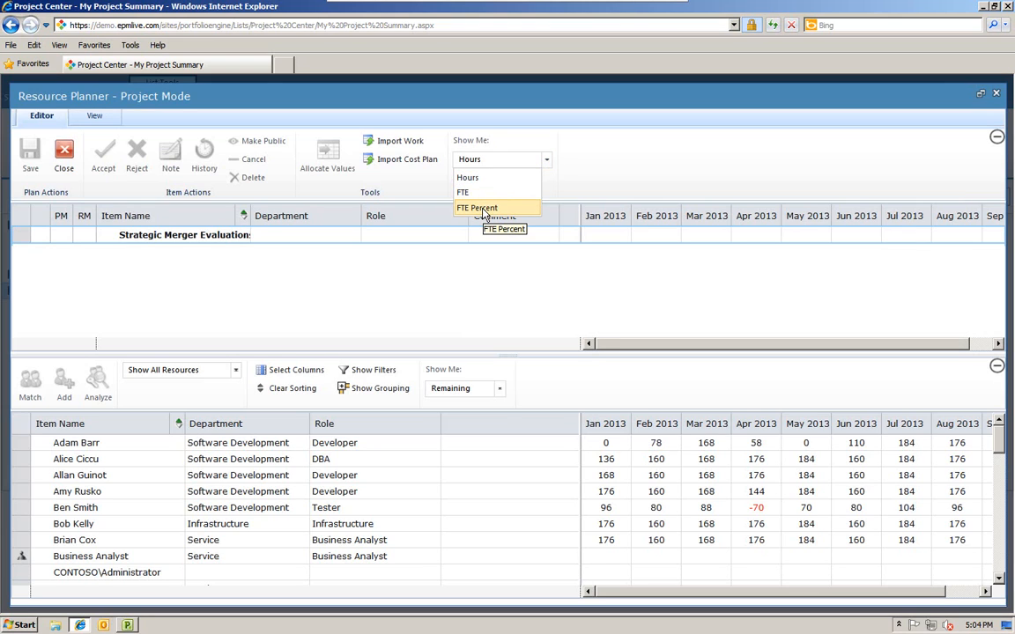
pyautogui.click(675, 145)
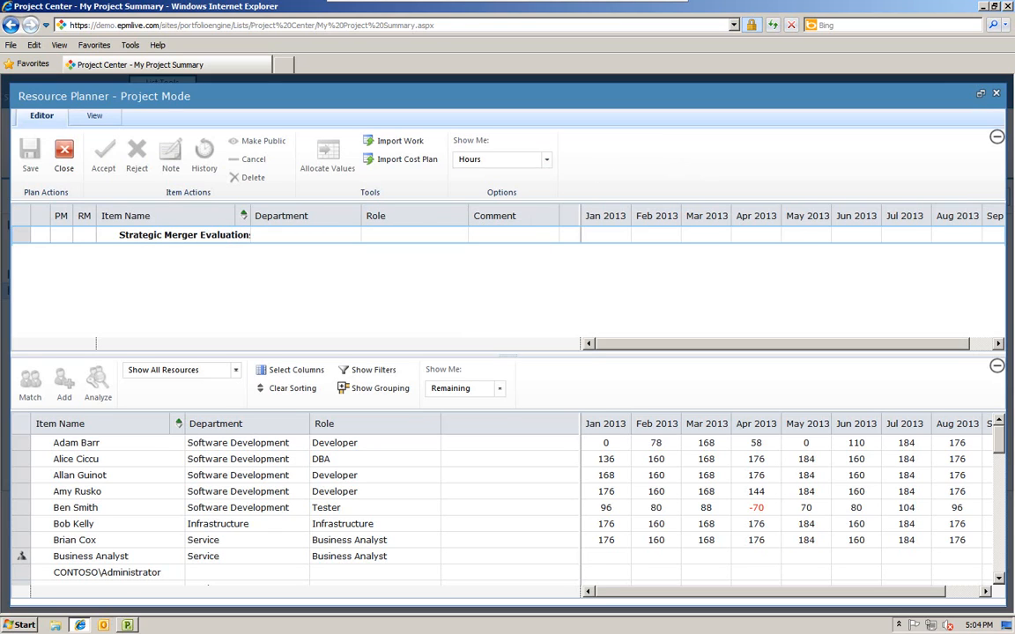
# Filter the resource pool to generic resources and add Project Manager and Developer to the Strategic Merger Evaluations plan
pyautogui.click(222, 370)
pyautogui.click(166, 404)
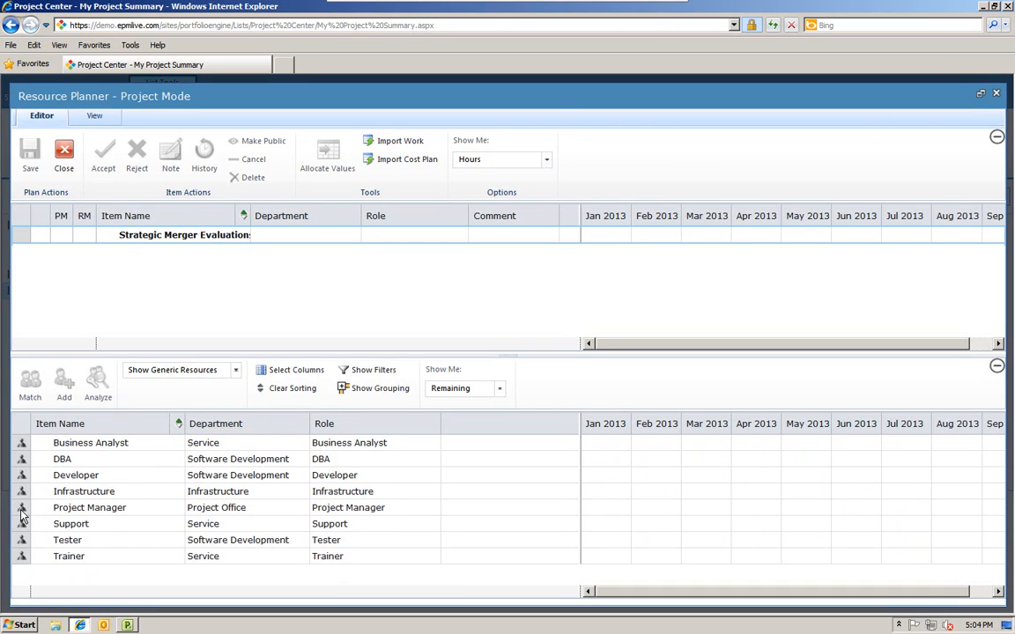
pyautogui.moveTo(22, 516); pyautogui.dragTo(107, 251)
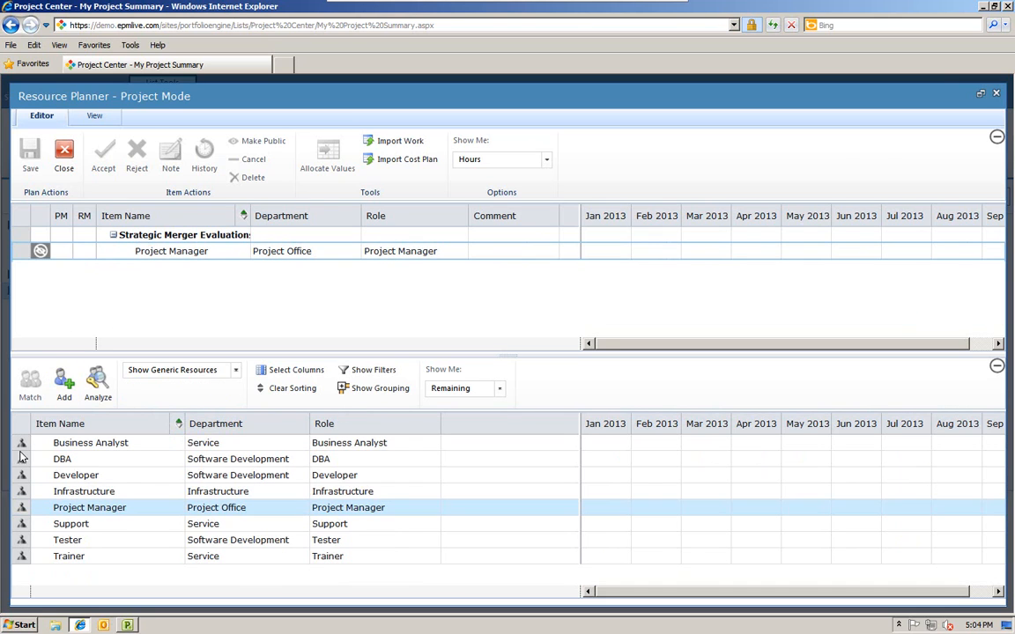
pyautogui.moveTo(21, 475); pyautogui.dragTo(109, 230)
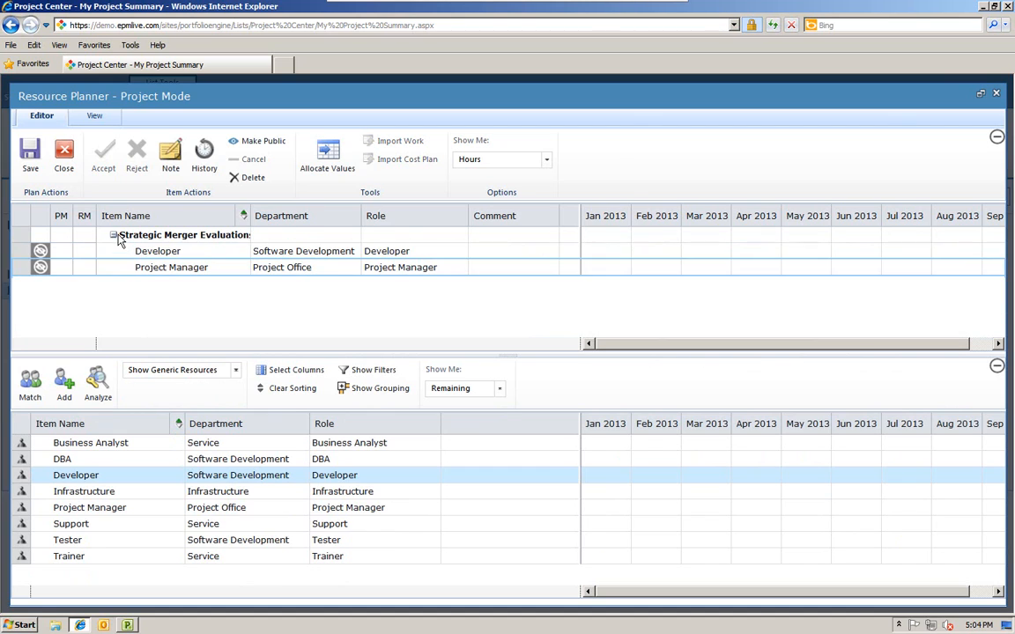
# Set the resource plan to show its values in FTE
pyautogui.click(546, 160)
pyautogui.click(467, 195)
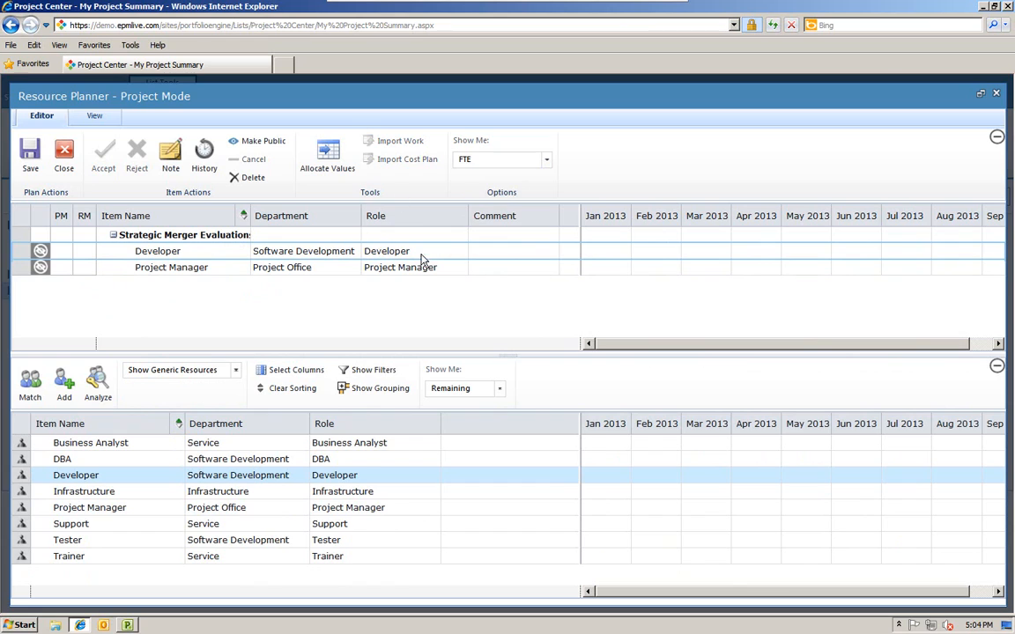
# Allocate 0.5 FTE to the Project Manager row, copied to every period from Jan 2013 to Sep 2013
pyautogui.click(220, 273)
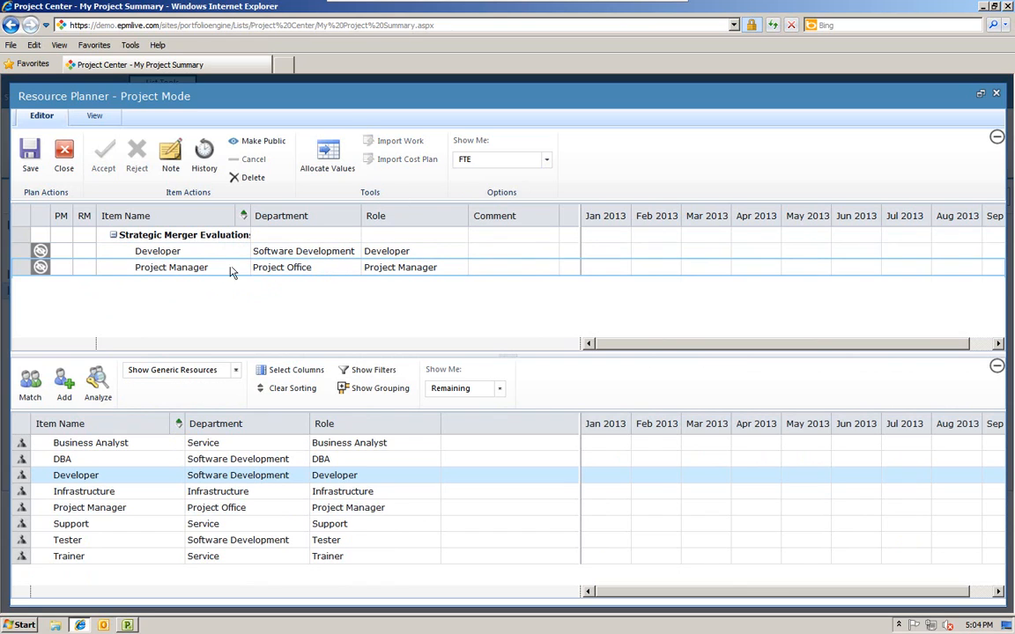
pyautogui.click(327, 155)
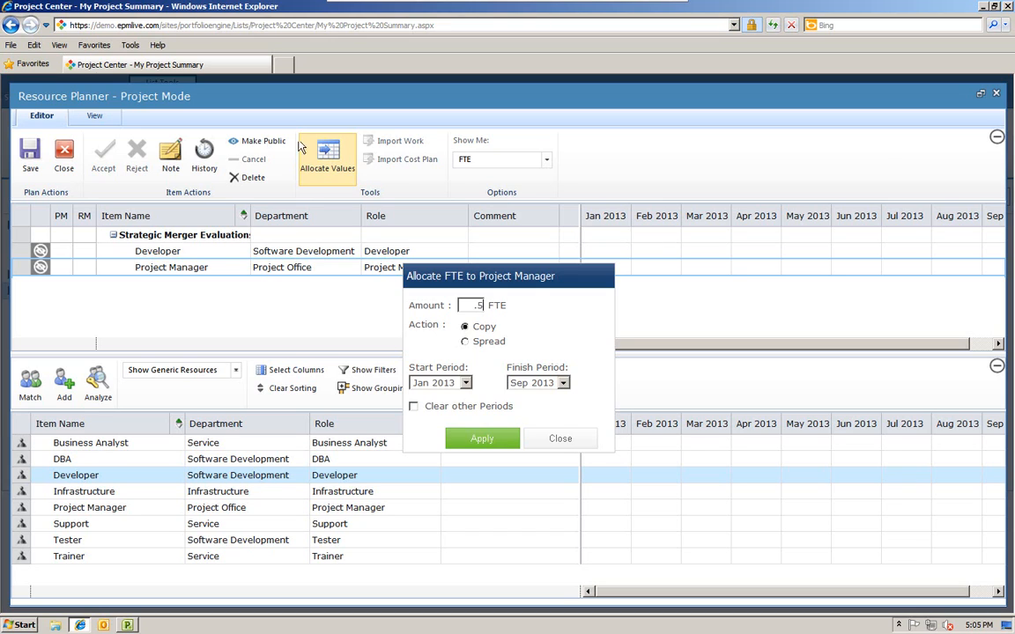
pyautogui.click(480, 443)
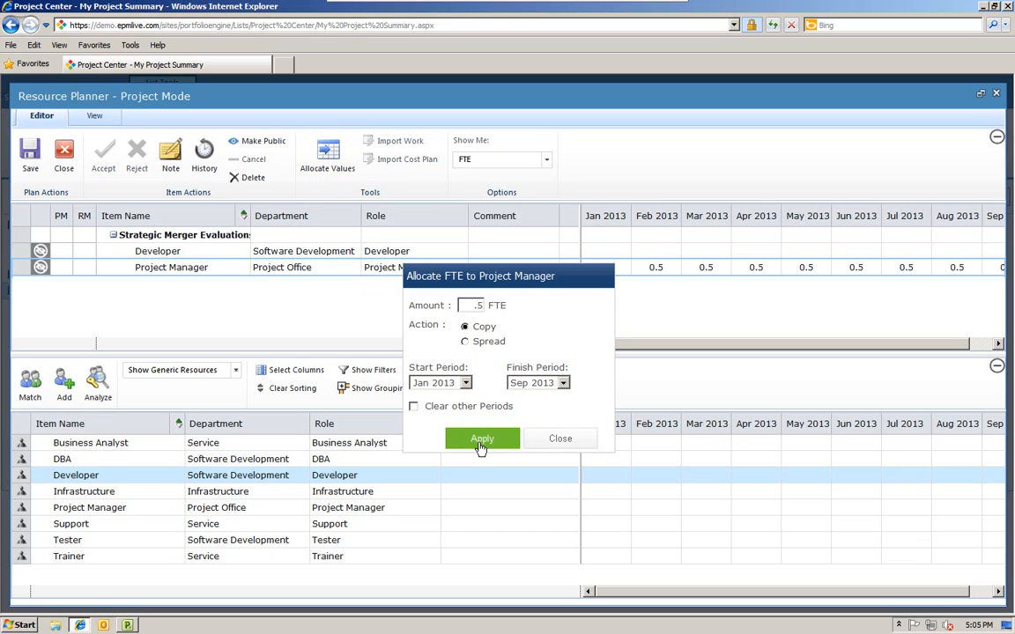
pyautogui.click(554, 440)
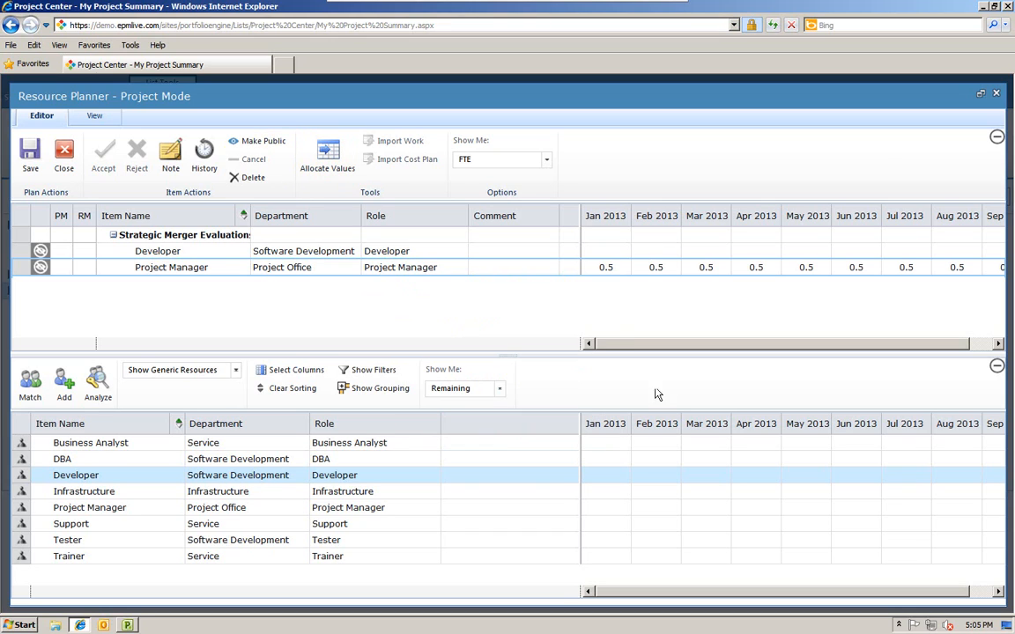
pyautogui.click(684, 267)
pyautogui.click(760, 269)
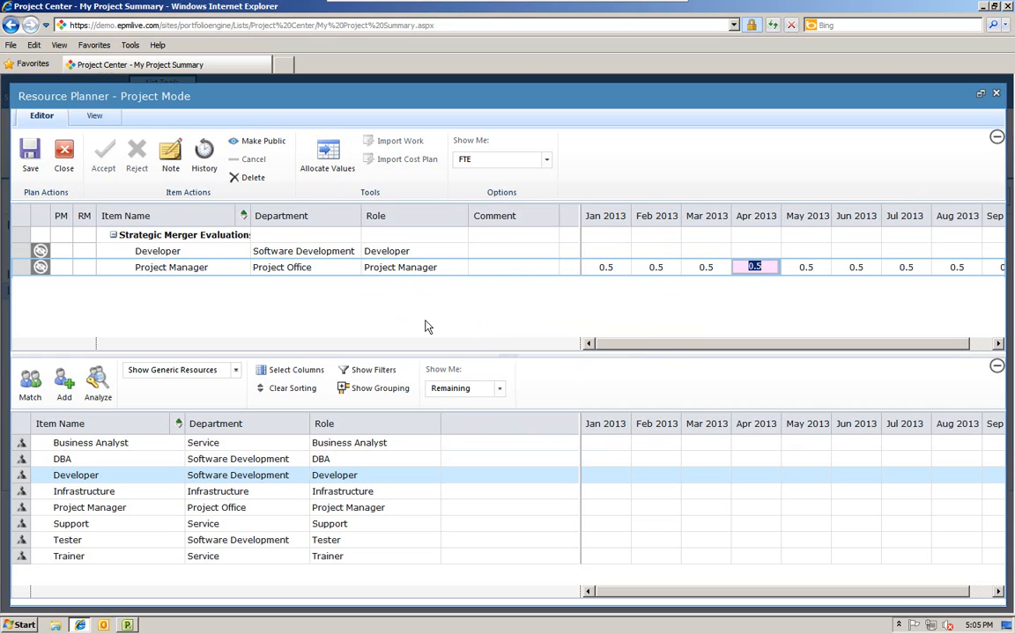
# Allocate 1 FTE to the Developer row, copied to every period from Jan 2013 to Sep 2013
pyautogui.click(157, 248)
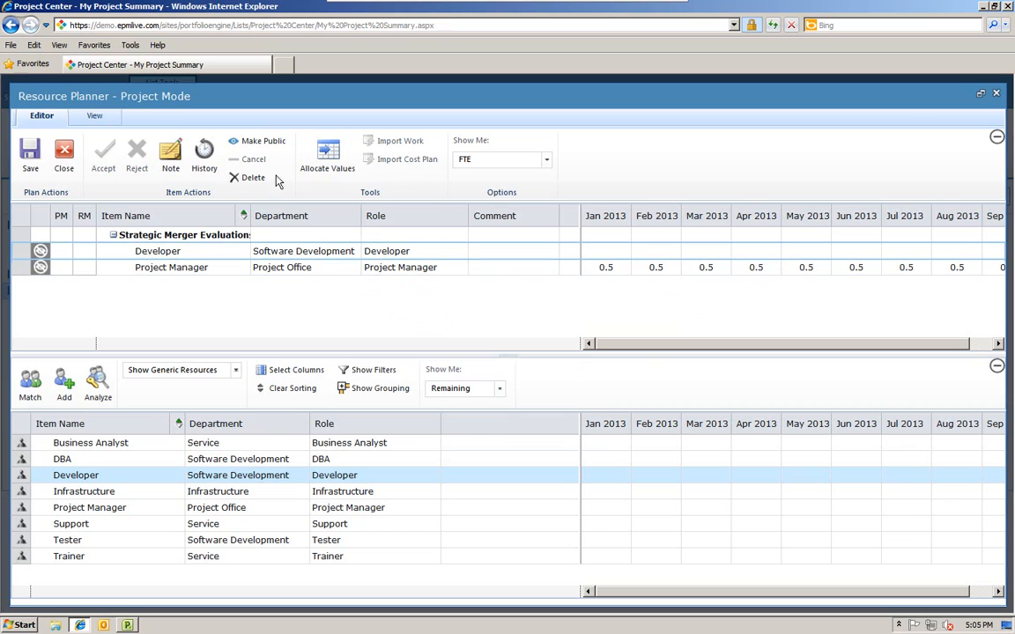
pyautogui.click(329, 155)
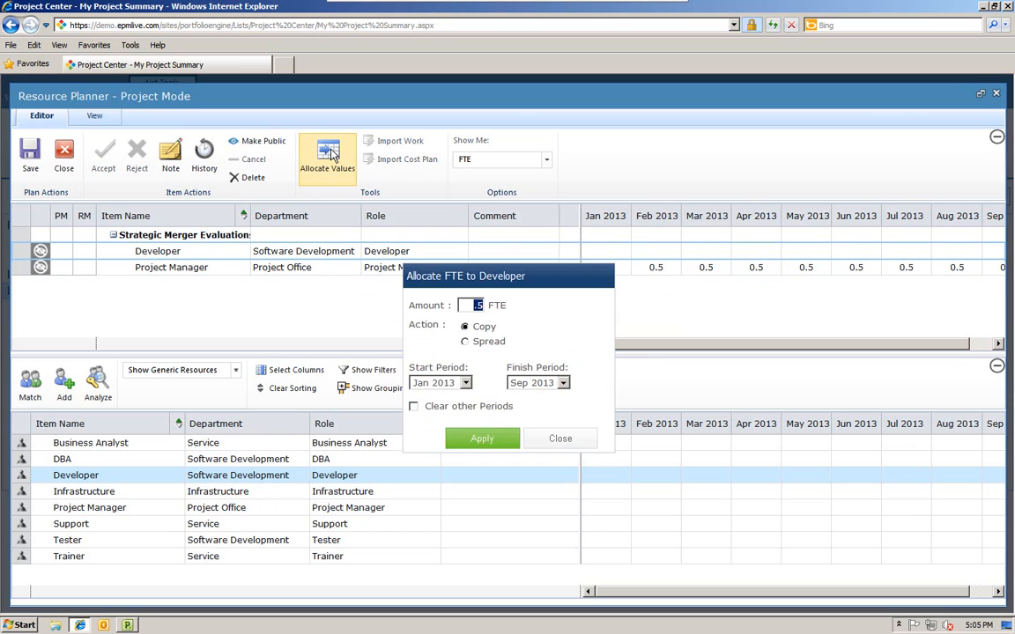
pyautogui.click(480, 438)
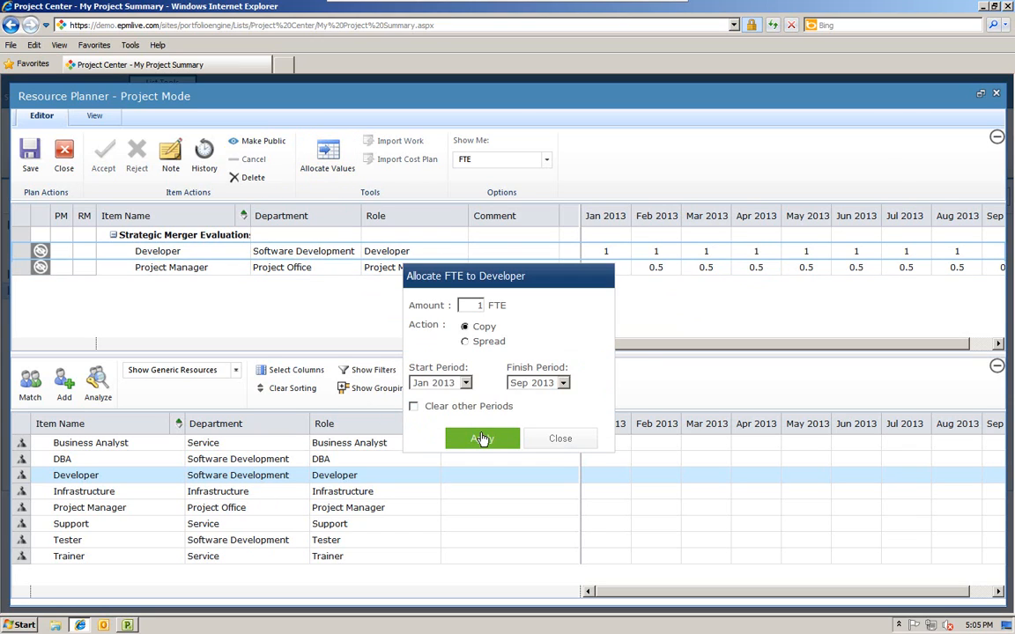
pyautogui.click(556, 438)
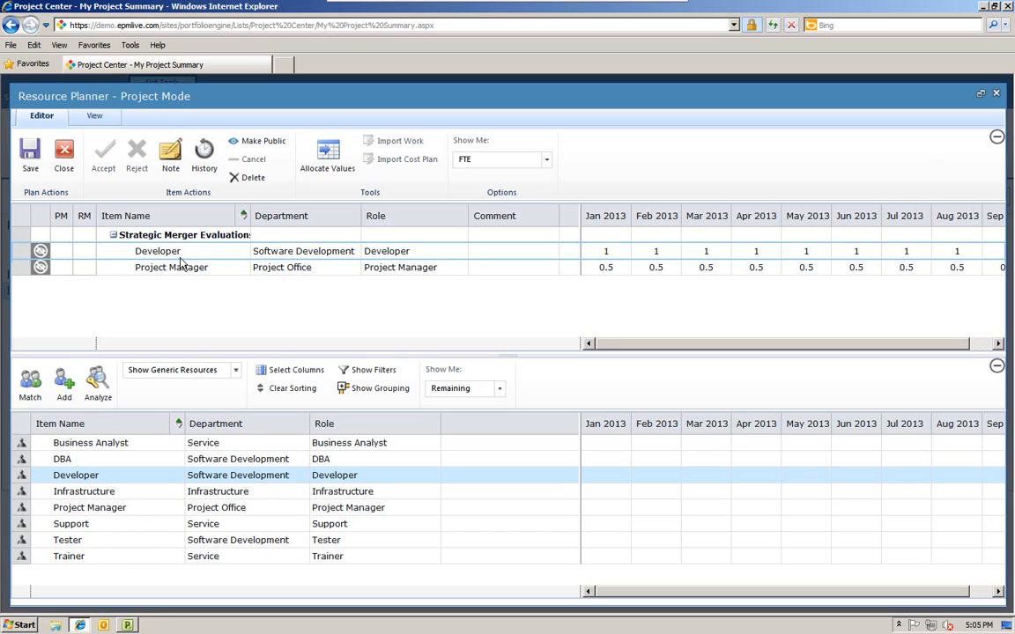
# Match resources to the Project Manager row and replace the generic role with the first listed 100% match
pyautogui.click(226, 269)
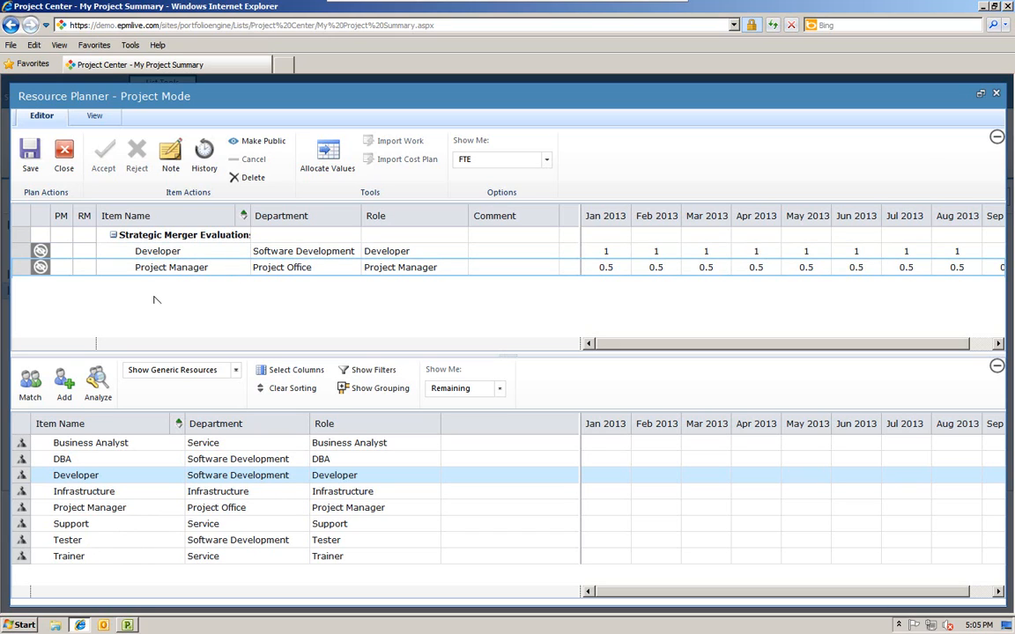
pyautogui.click(29, 388)
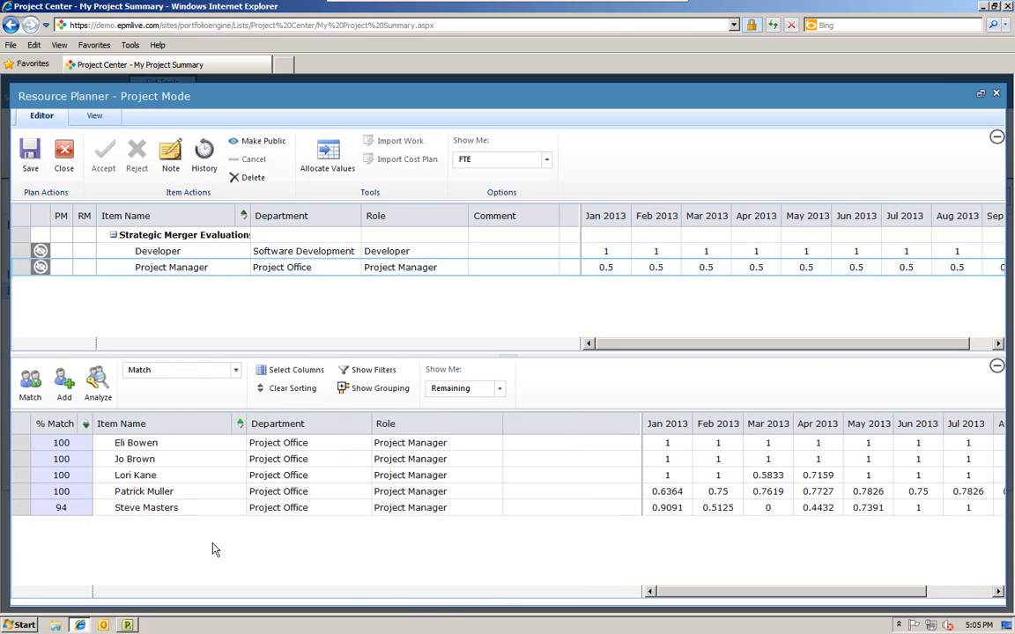
pyautogui.click(51, 447)
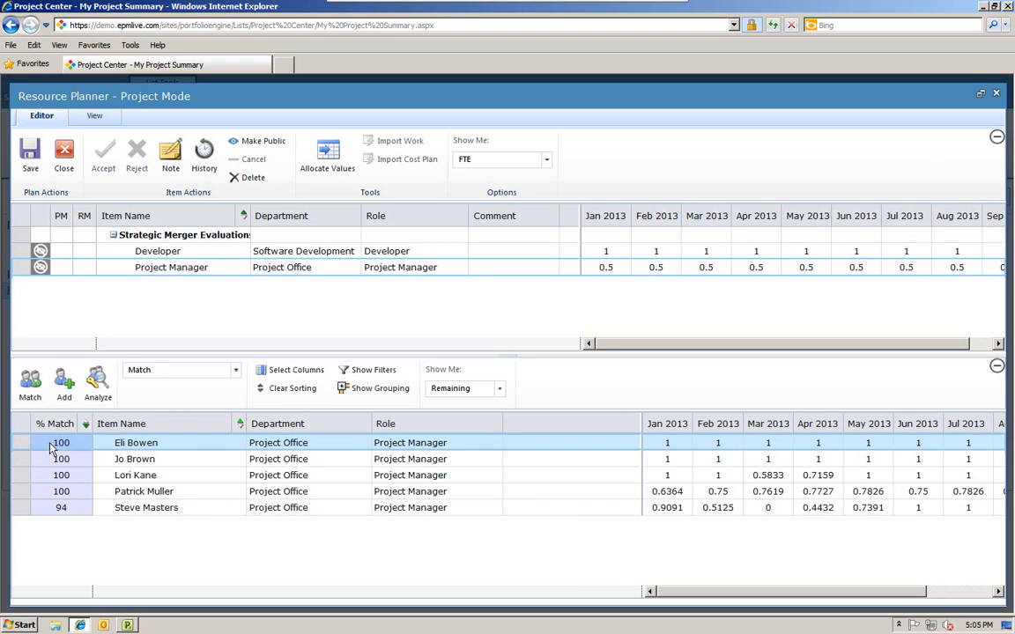
pyautogui.moveTo(96, 397); pyautogui.dragTo(137, 278)
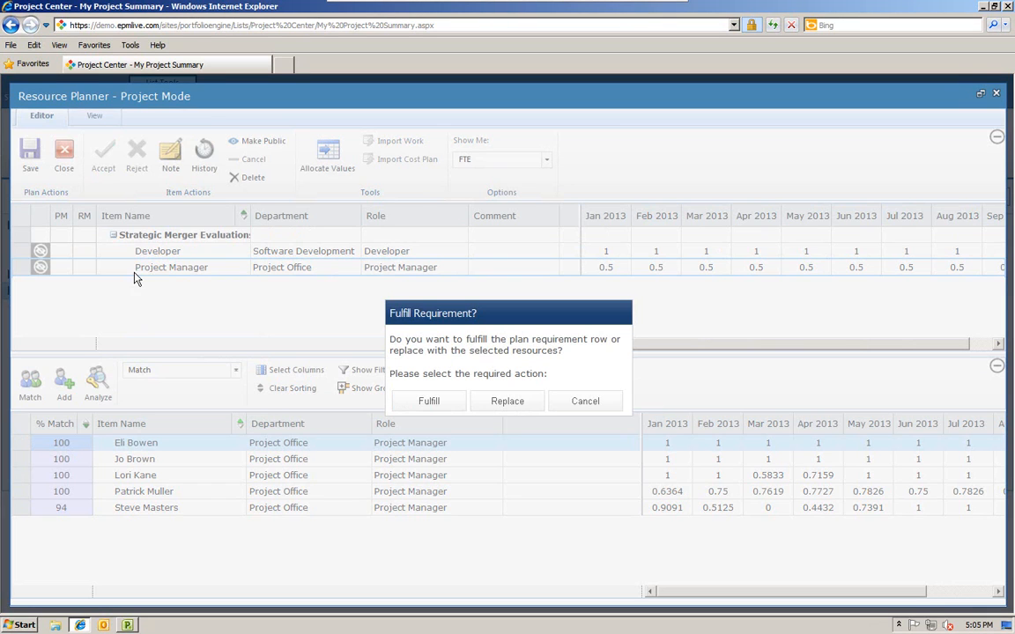
pyautogui.click(508, 401)
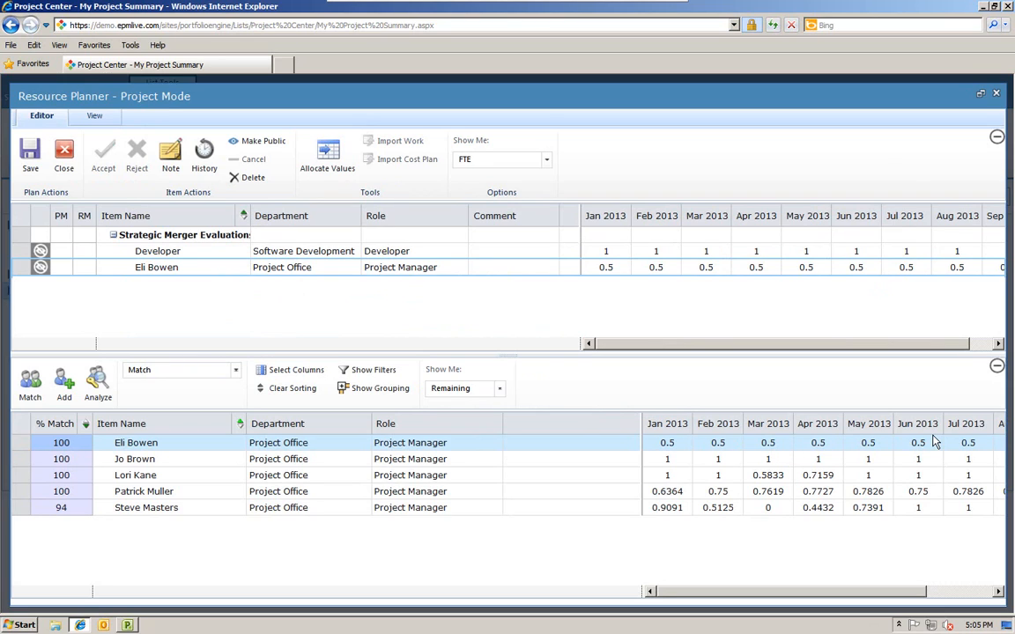
# Match resources to the Developer row and fulfill the requirement with the first listed 100% match
pyautogui.click(122, 256)
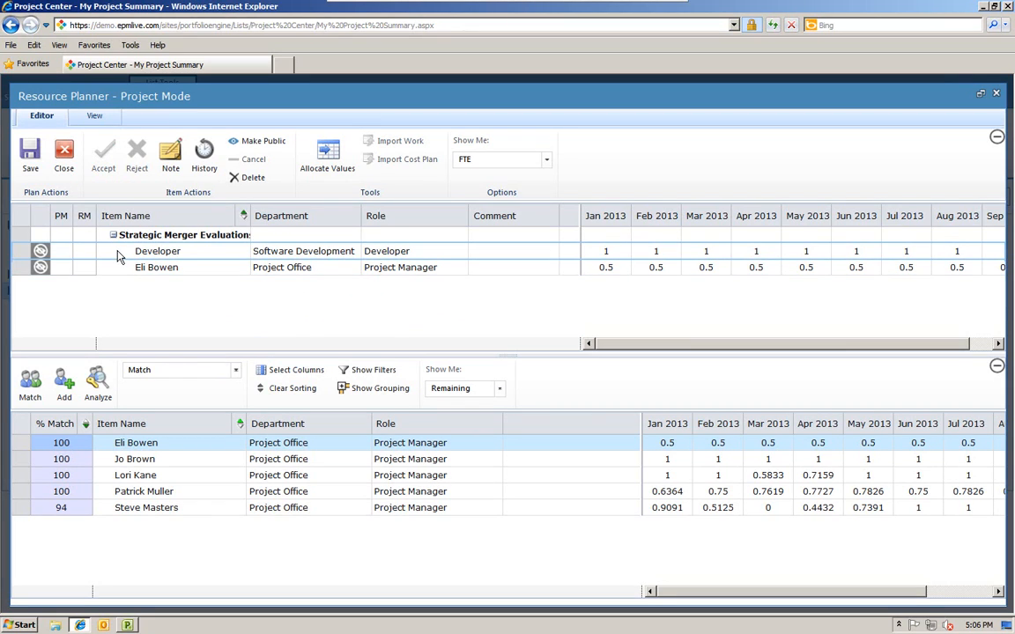
pyautogui.click(30, 386)
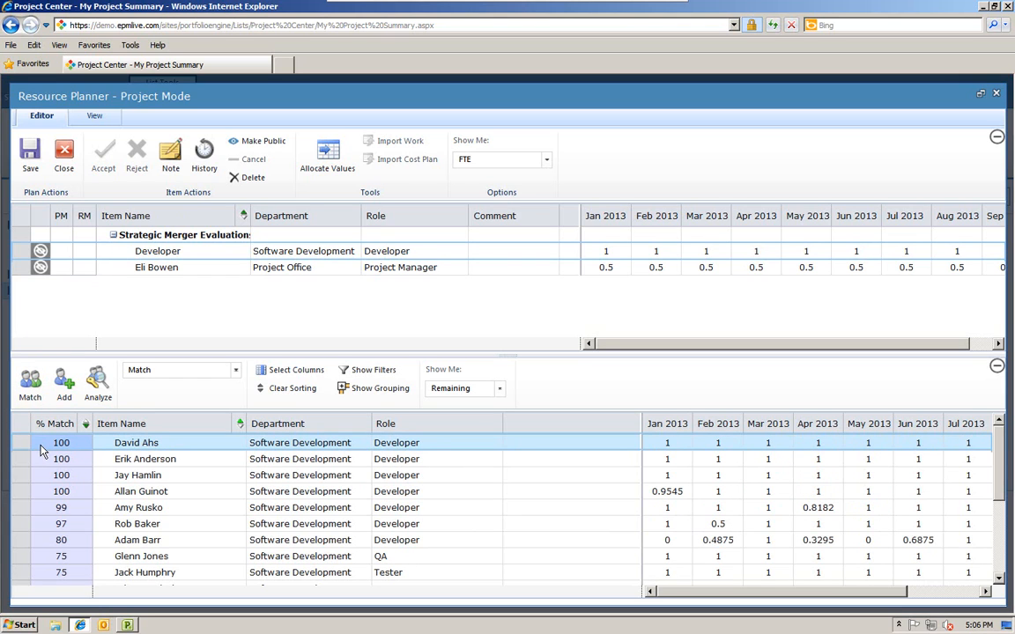
pyautogui.moveTo(40, 450); pyautogui.dragTo(141, 256)
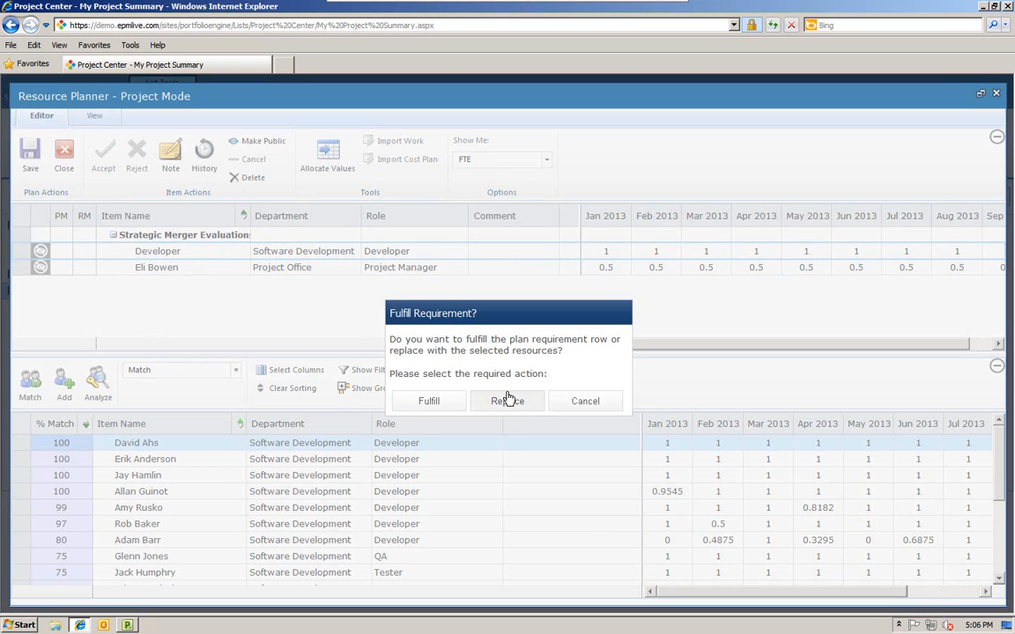
pyautogui.click(428, 402)
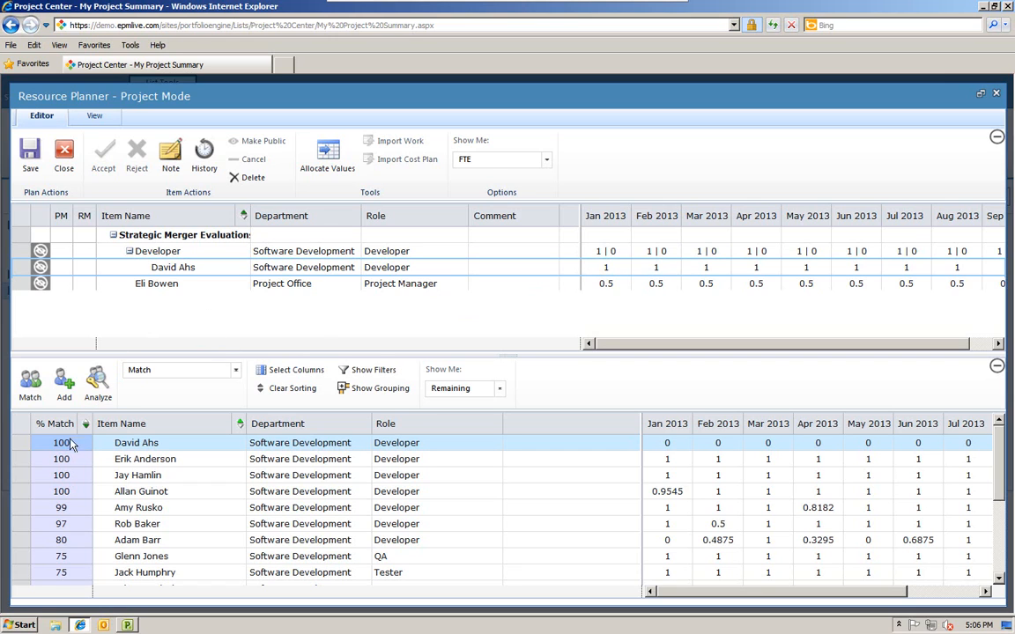
# Split the assigned developer's row with the second listed 100% match, and close the resource plan
pyautogui.click(57, 462)
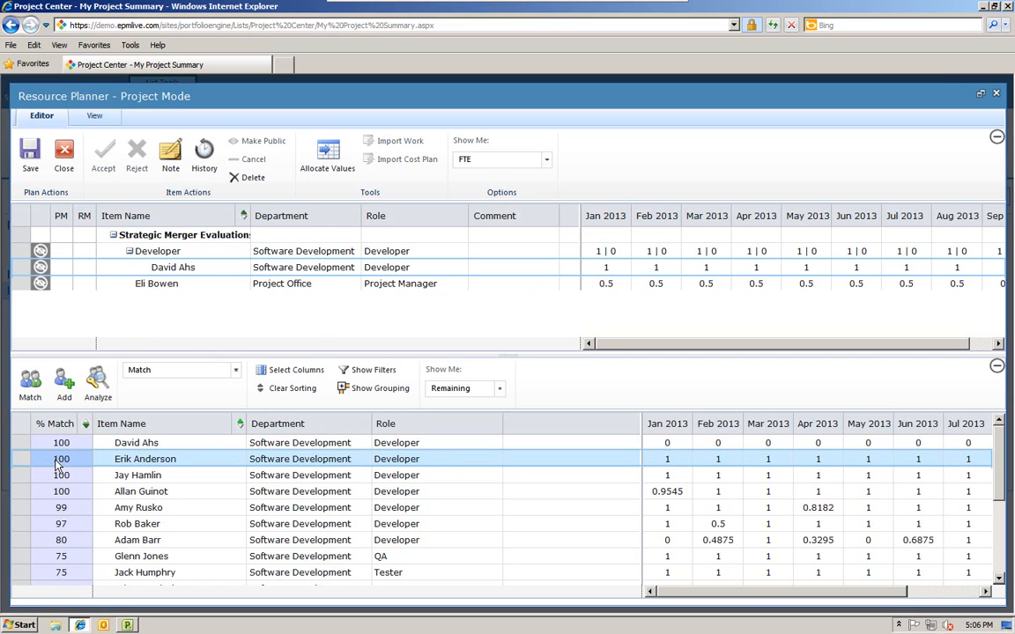
pyautogui.moveTo(59, 464); pyautogui.dragTo(170, 278)
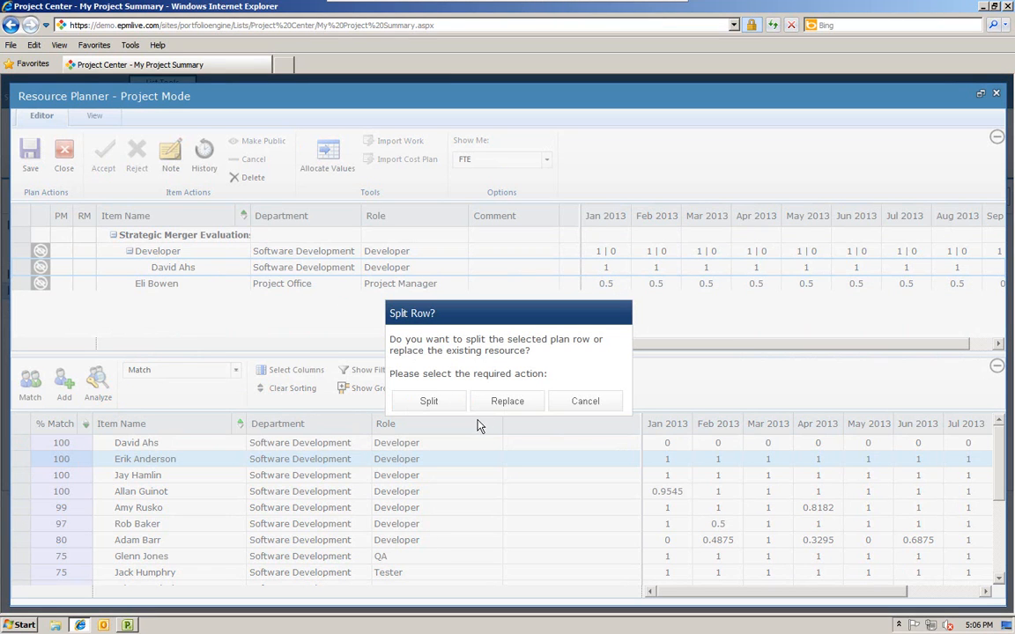
pyautogui.click(429, 402)
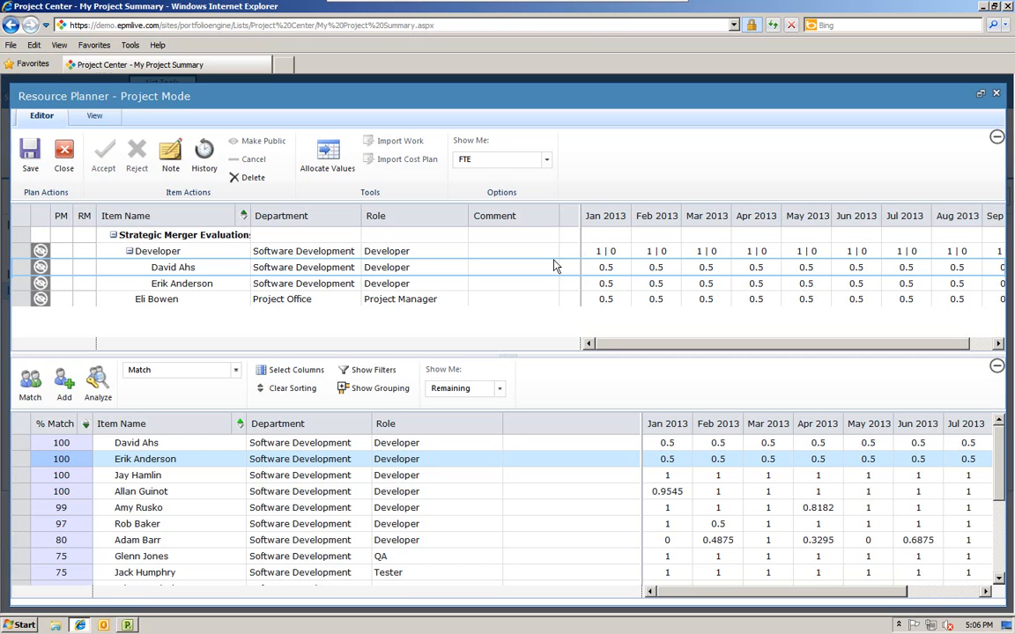
pyautogui.click(64, 159)
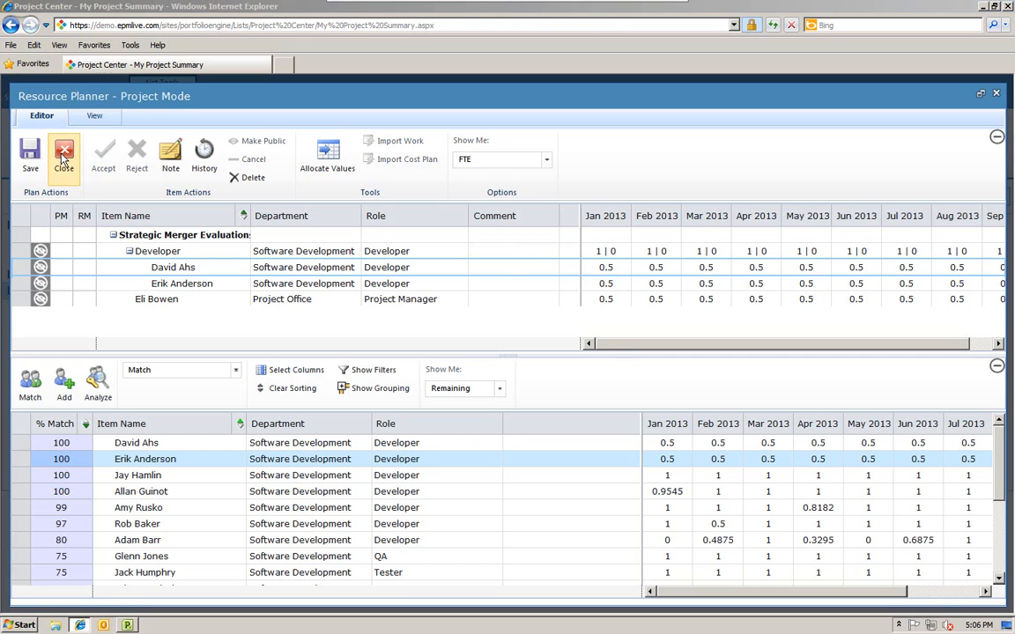
pyautogui.click(529, 358)
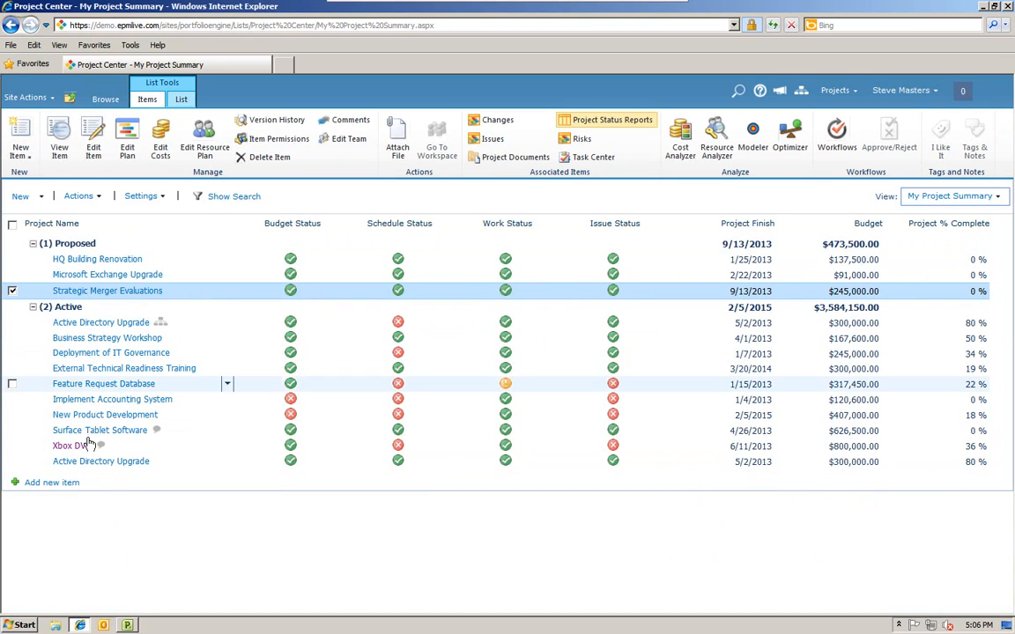
# Select all proposed and active projects and display them in the Resource Analyzer using the Calendar Months fiscal calendar
pyautogui.click(13, 224)
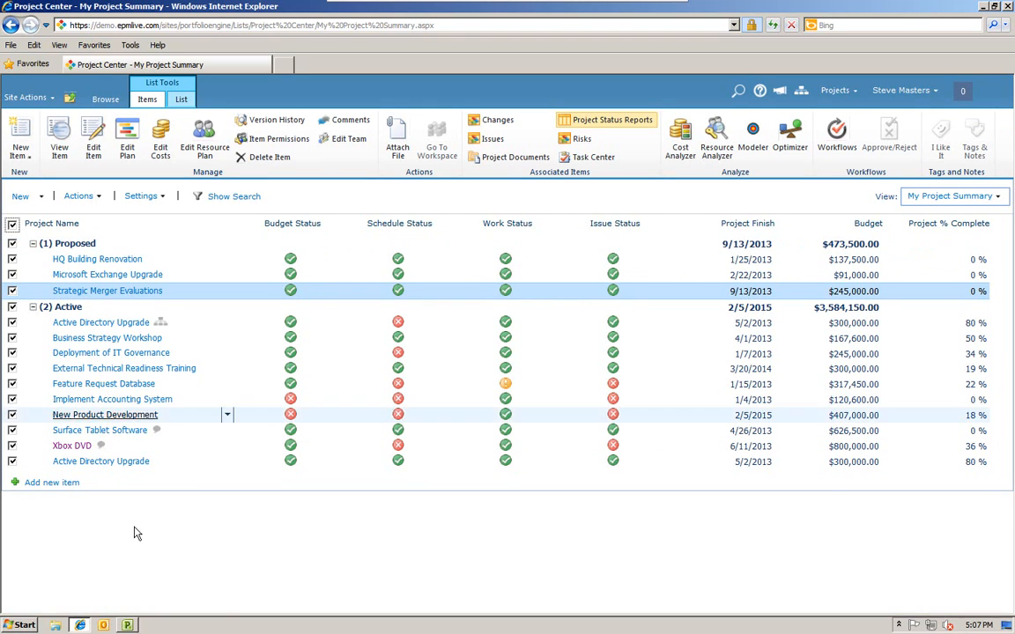
pyautogui.click(715, 134)
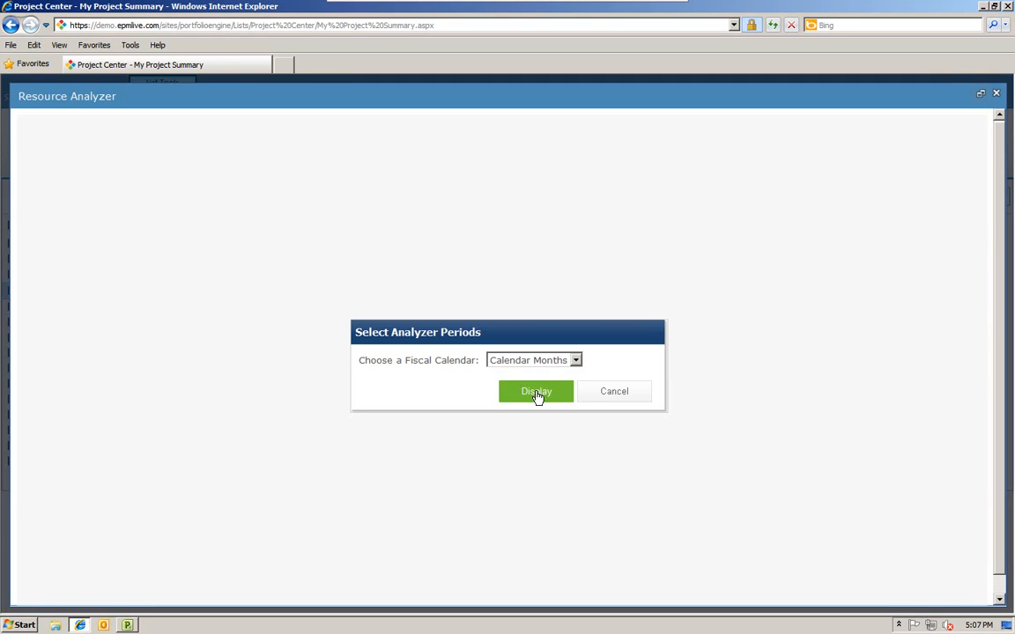
pyautogui.click(537, 393)
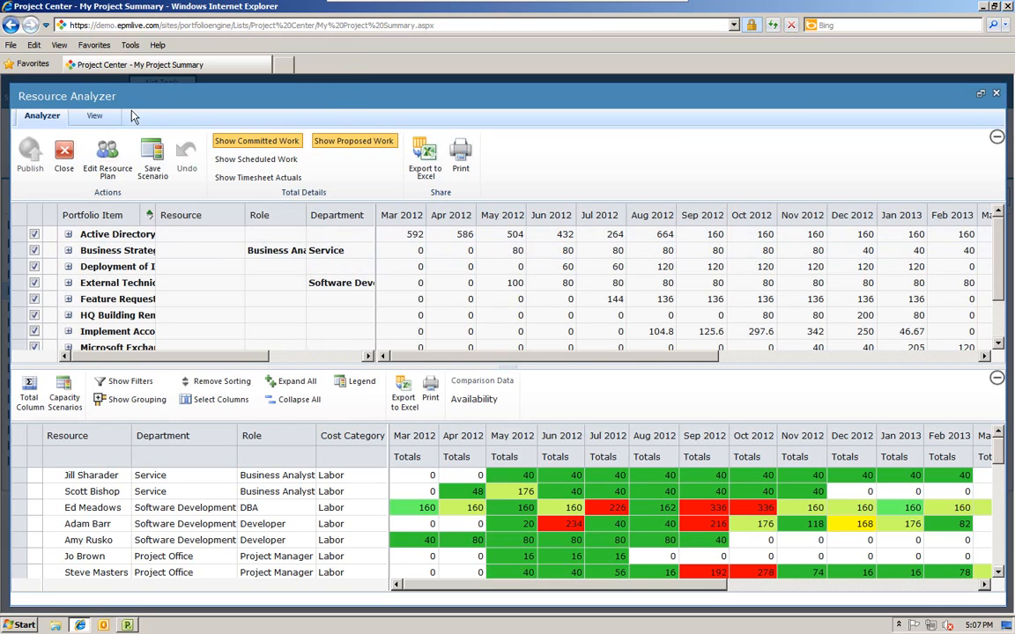
# Set the Resource Analyzer's displayed values to FTE and examine the monthly totals per resource
pyautogui.click(95, 114)
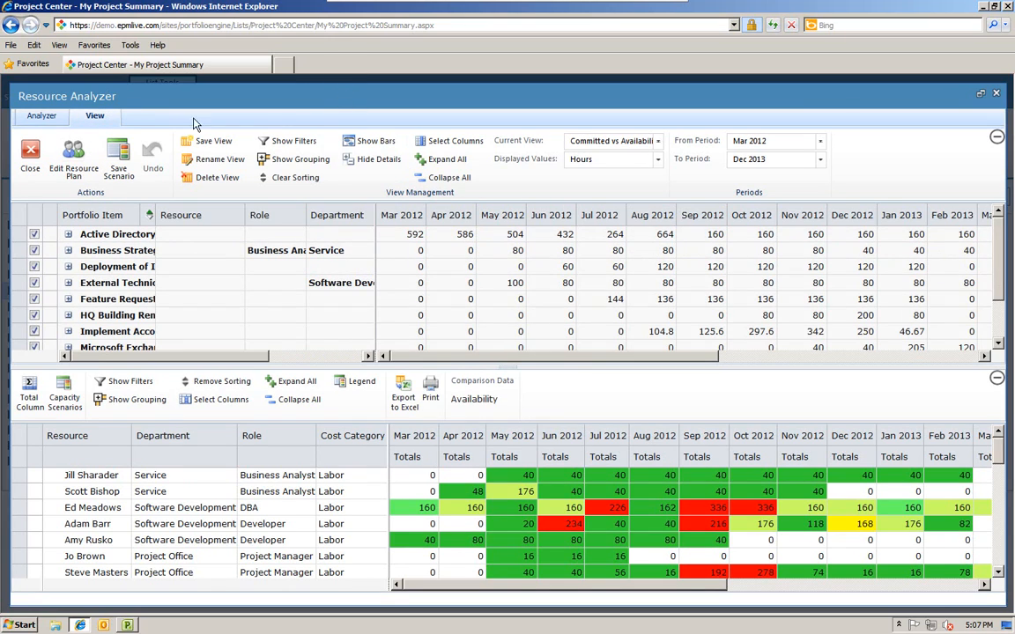
pyautogui.click(594, 158)
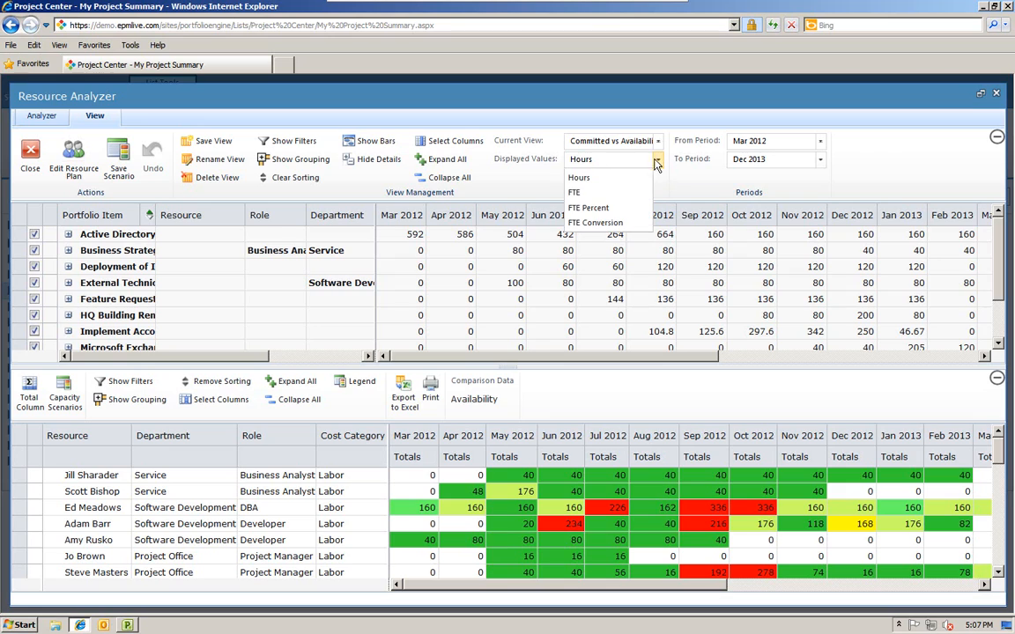
pyautogui.click(575, 193)
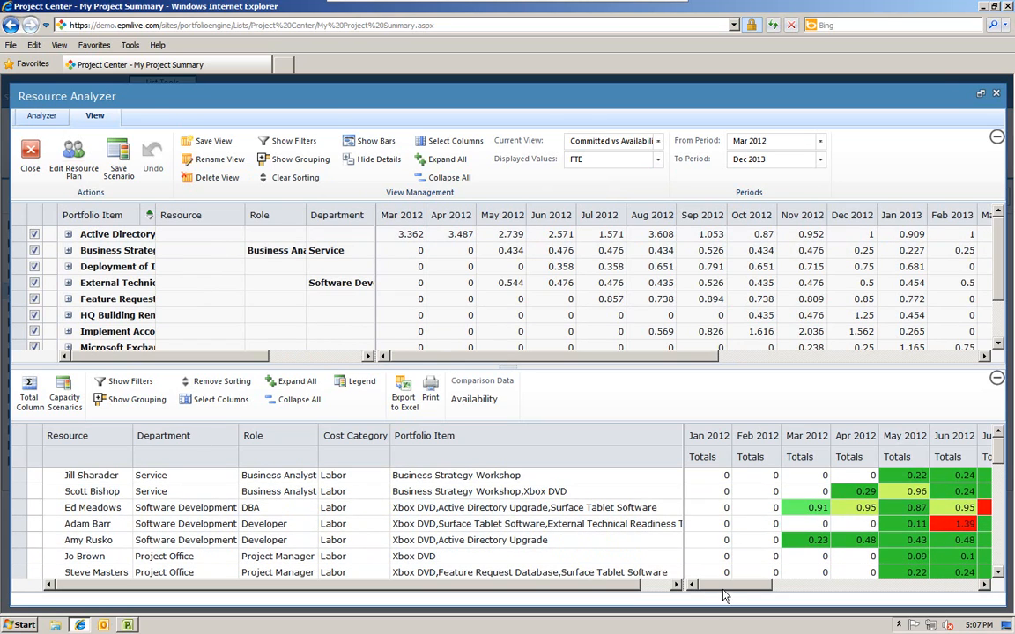
pyautogui.moveTo(718, 588); pyautogui.dragTo(782, 589)
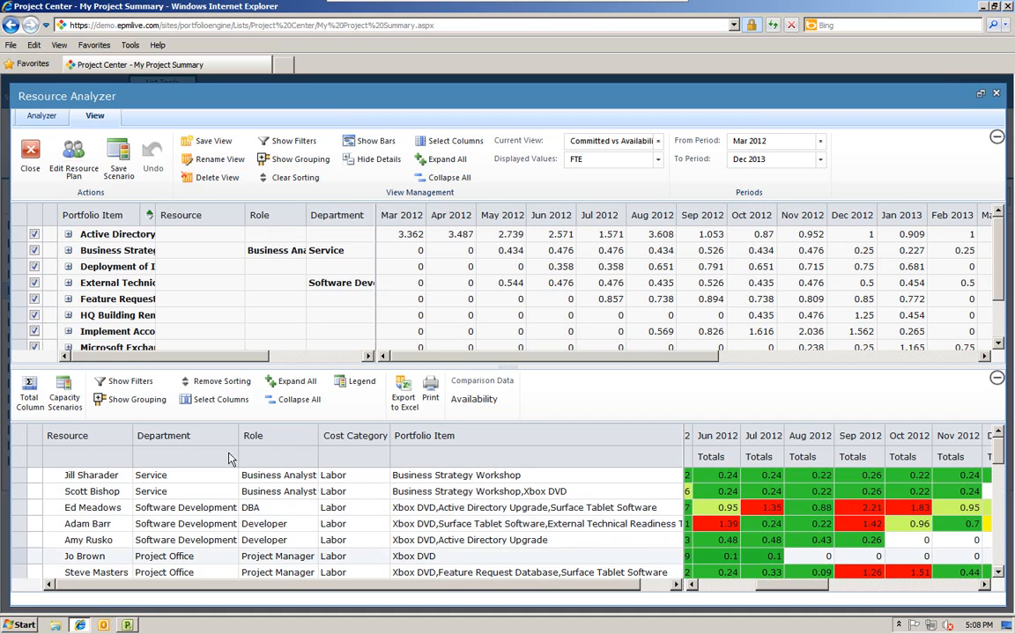
# Configure the Resource Analyzer's totals grid to show totals by role instead of by resource
pyautogui.click(29, 388)
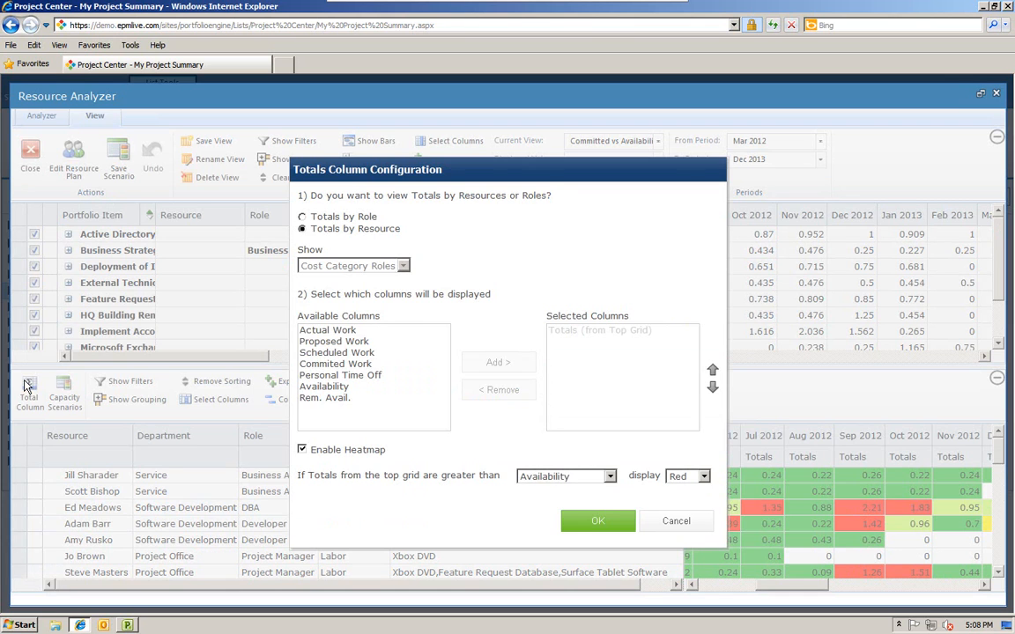
pyautogui.click(302, 217)
pyautogui.click(597, 520)
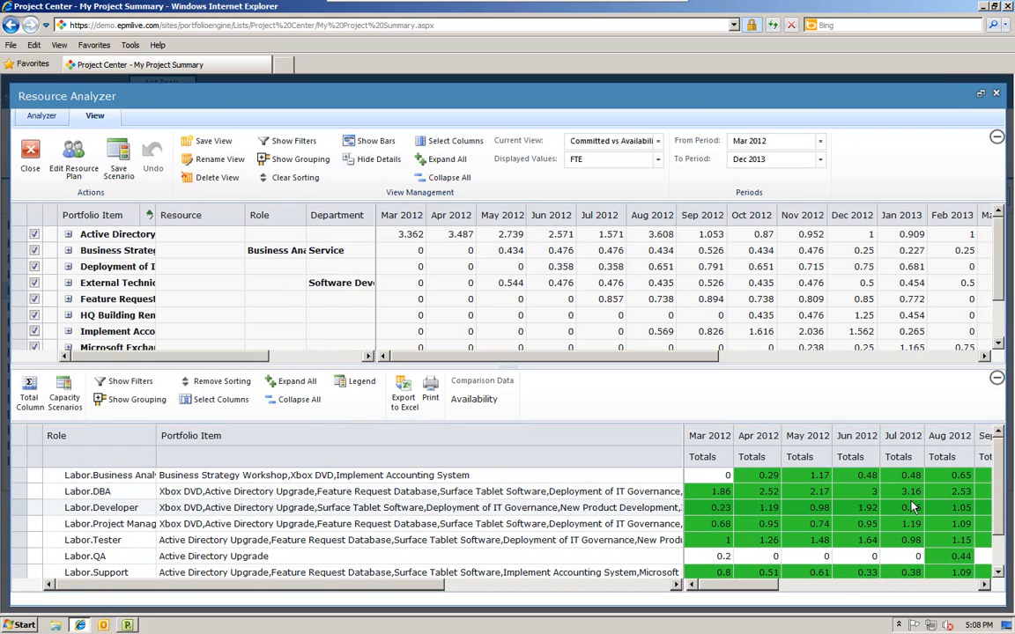
# Close the Resource Analyzer and open the site's Resources page
pyautogui.click(31, 156)
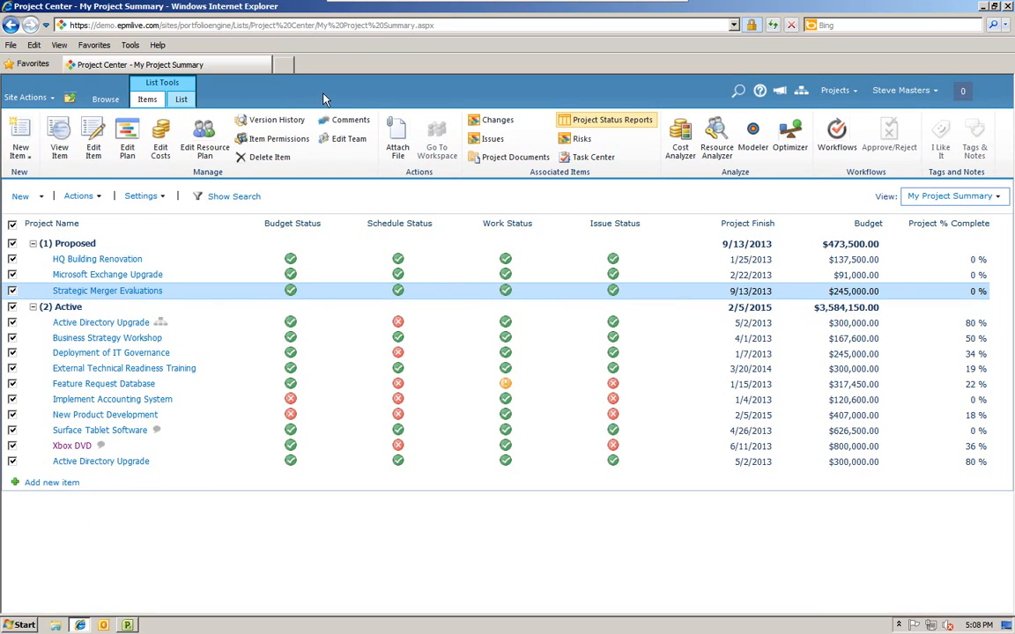
pyautogui.click(106, 98)
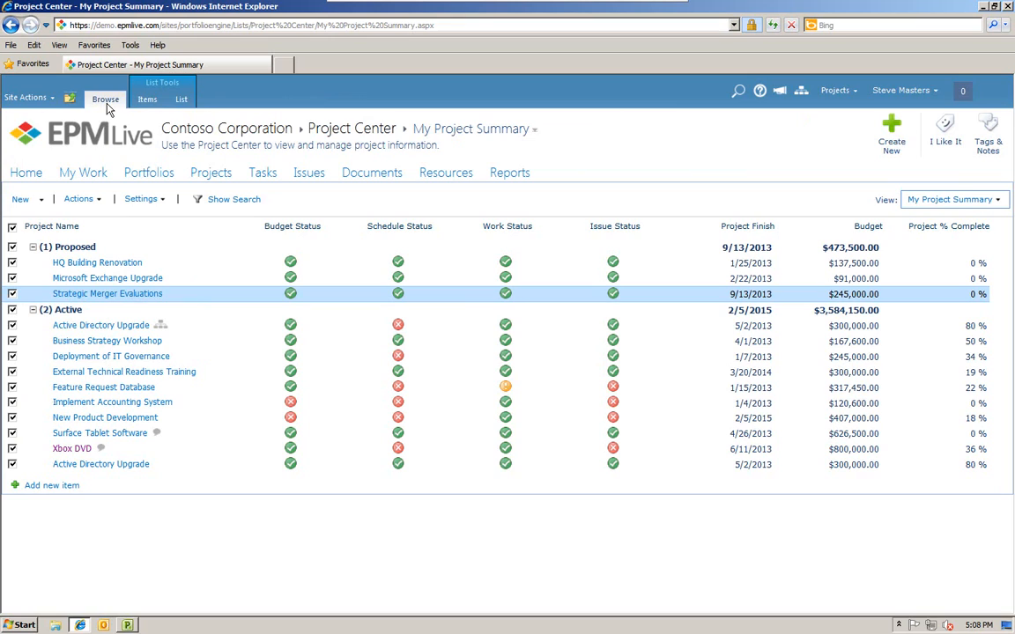
pyautogui.click(447, 178)
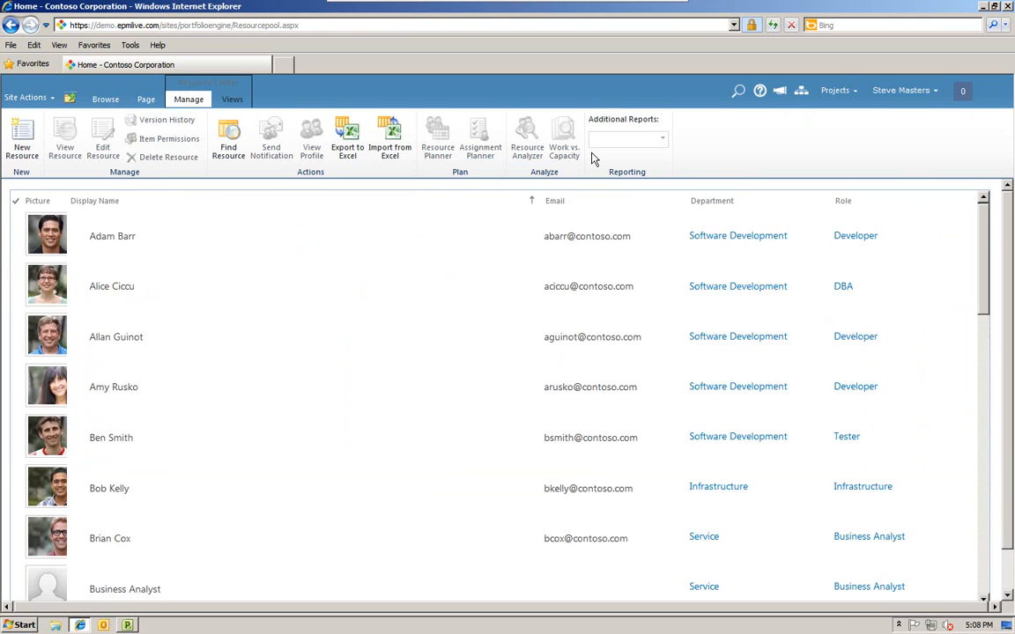
# Show the resource pool in the My Resources by Role view and select all resources in the DBA group
pyautogui.click(234, 100)
pyautogui.click(297, 139)
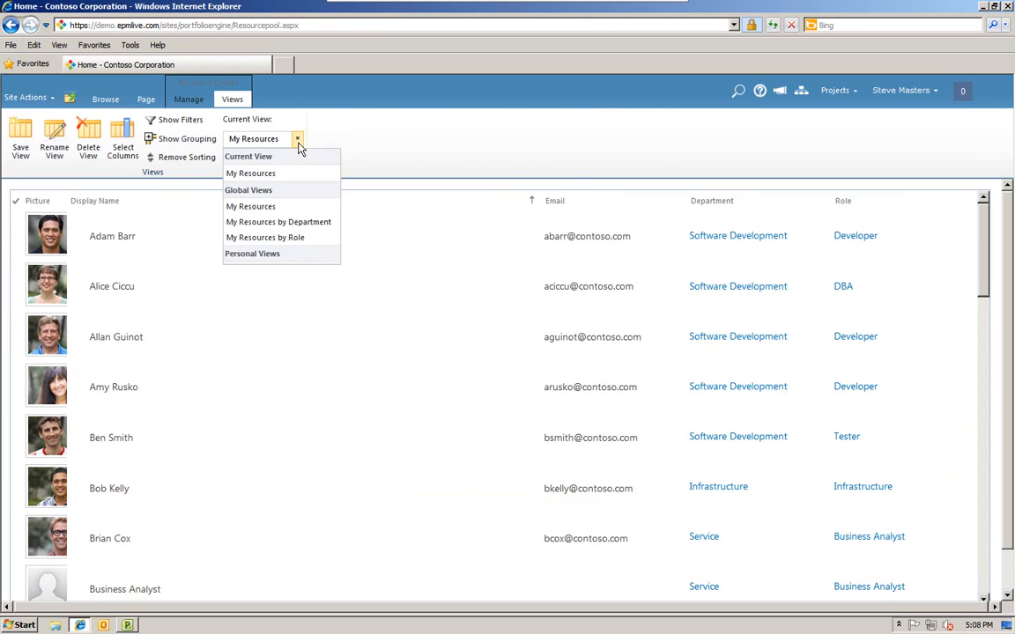
pyautogui.click(258, 238)
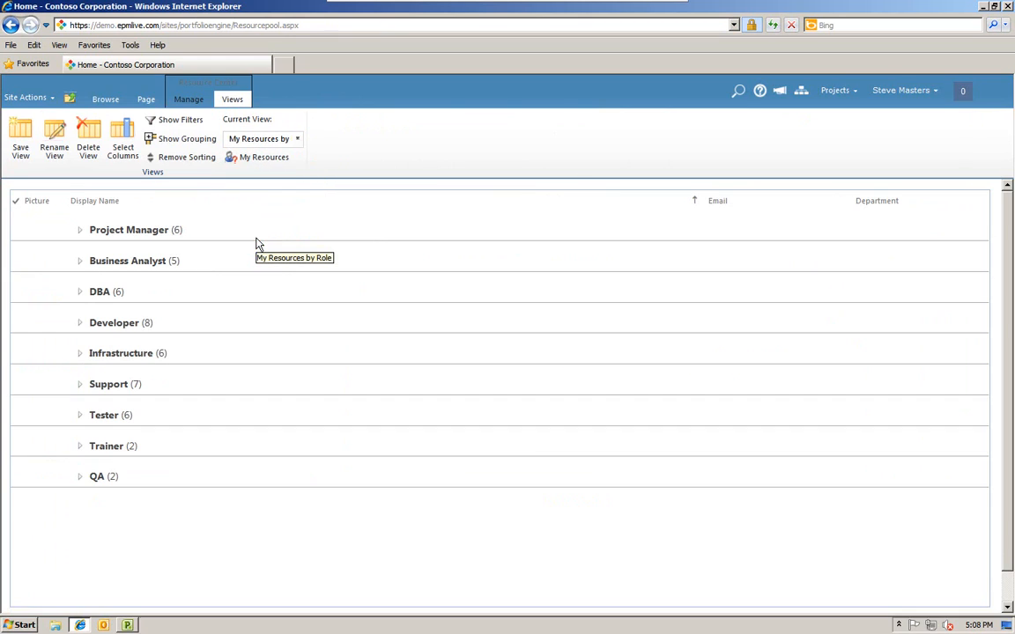
pyautogui.click(79, 294)
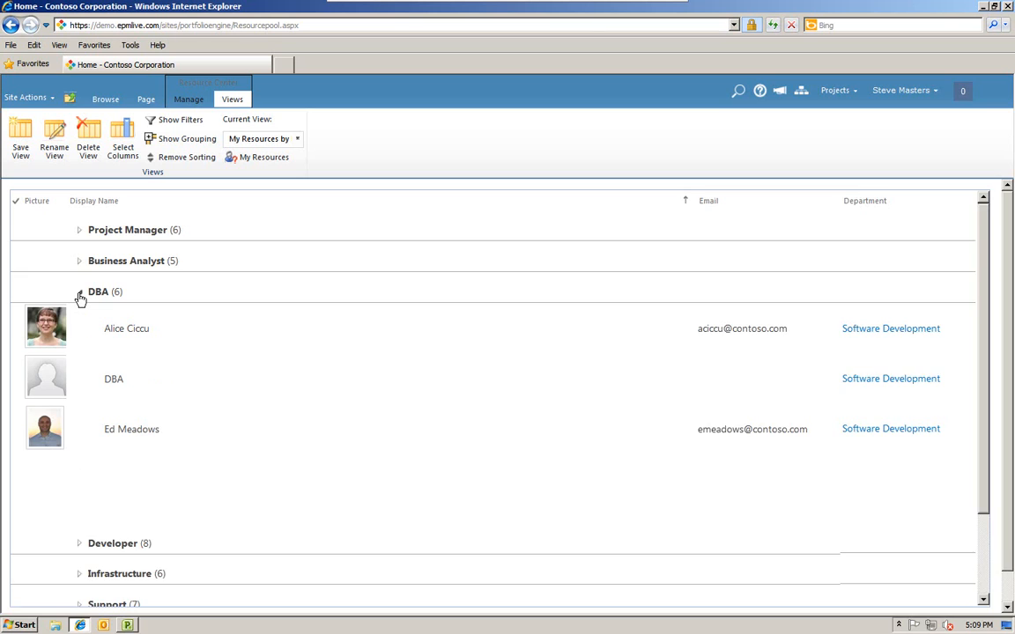
pyautogui.click(19, 293)
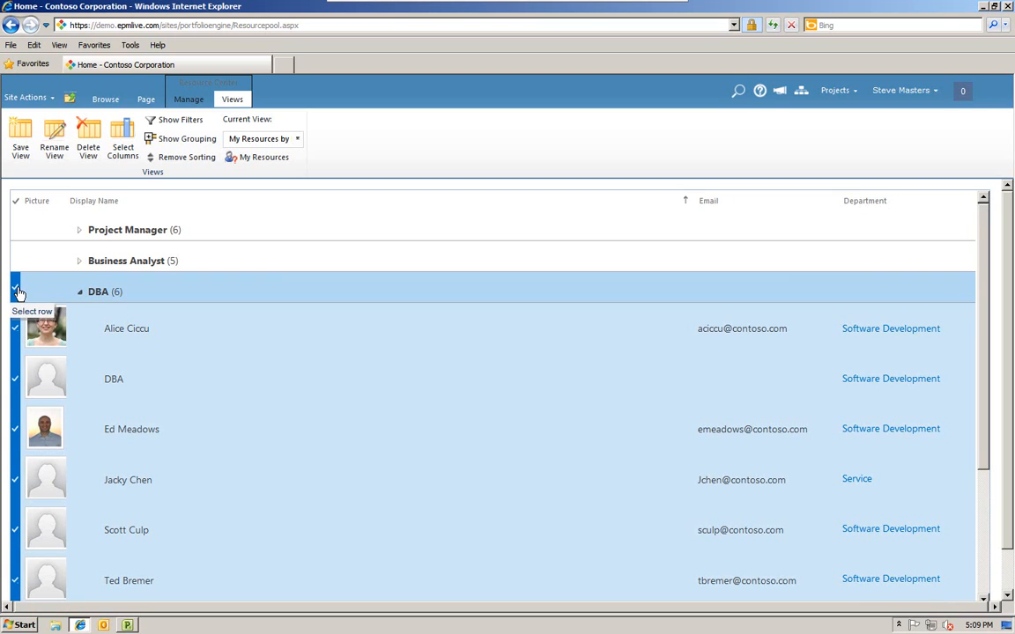
# Display the selected DBA resources in the Resource Analyzer using the Calendar Months fiscal calendar
pyautogui.click(188, 98)
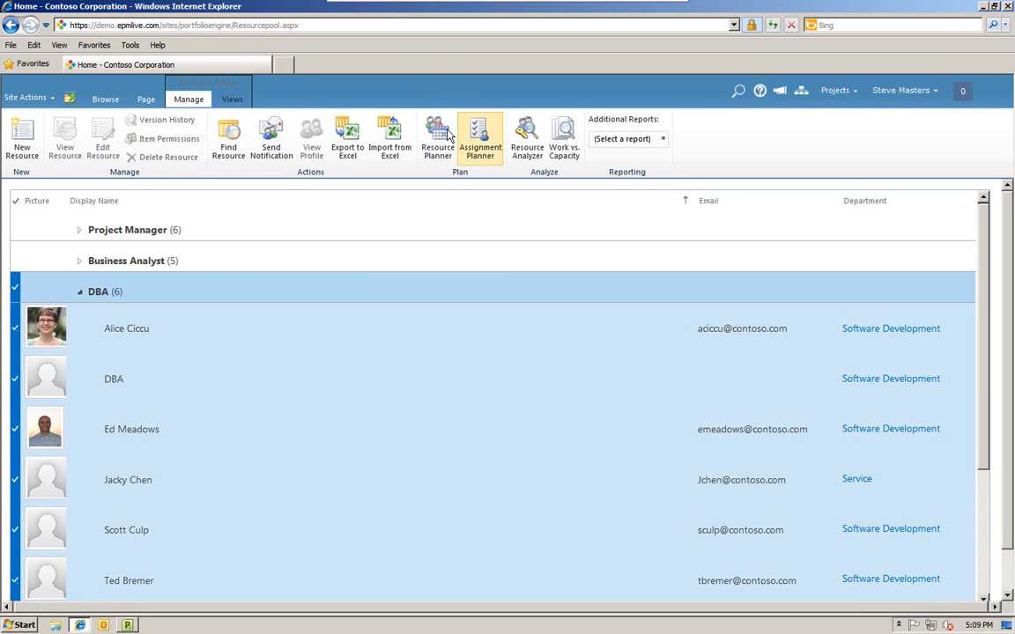
pyautogui.click(527, 137)
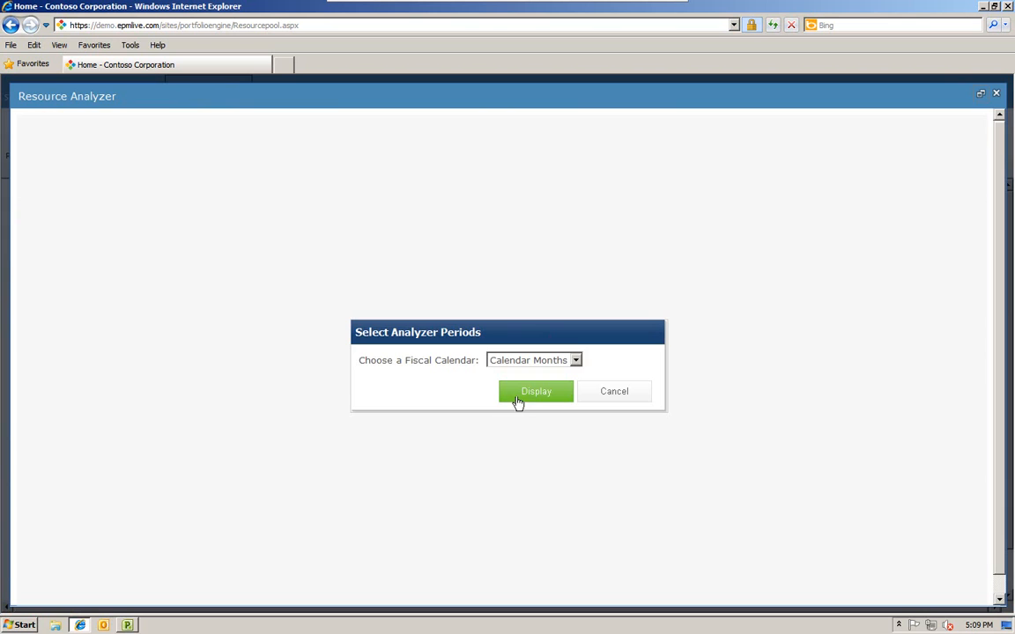
pyautogui.click(519, 401)
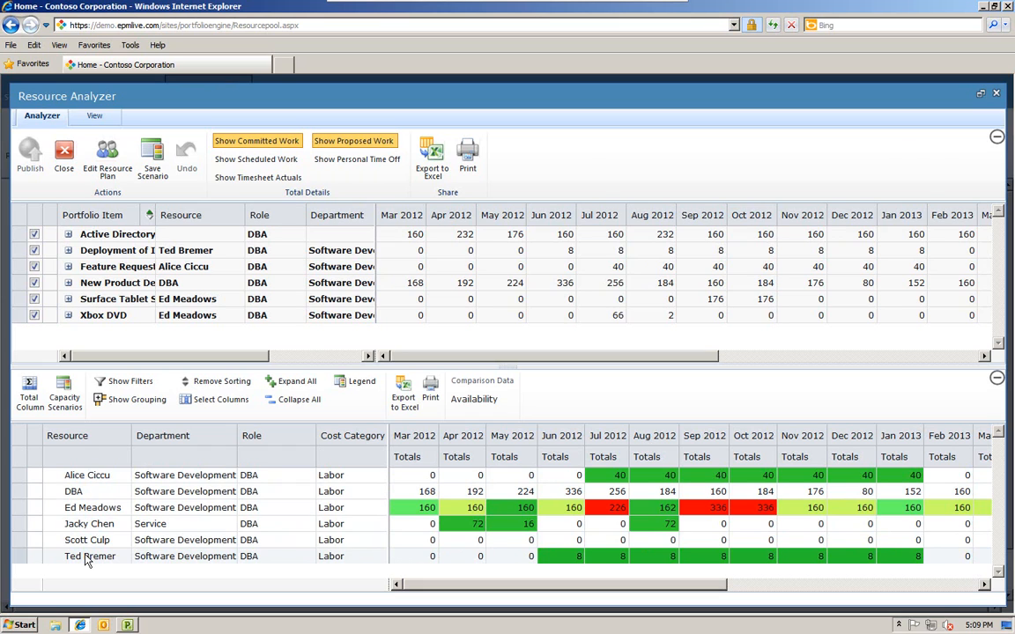
# Close the Resource Analyzer and open the site's Projects page
pyautogui.click(62, 154)
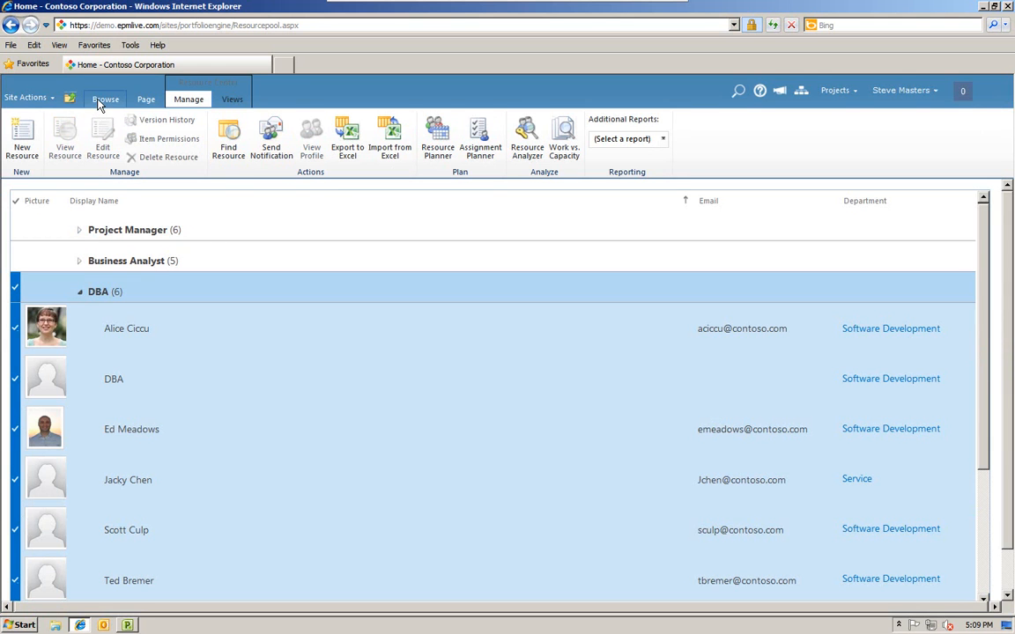
pyautogui.click(103, 101)
pyautogui.click(209, 179)
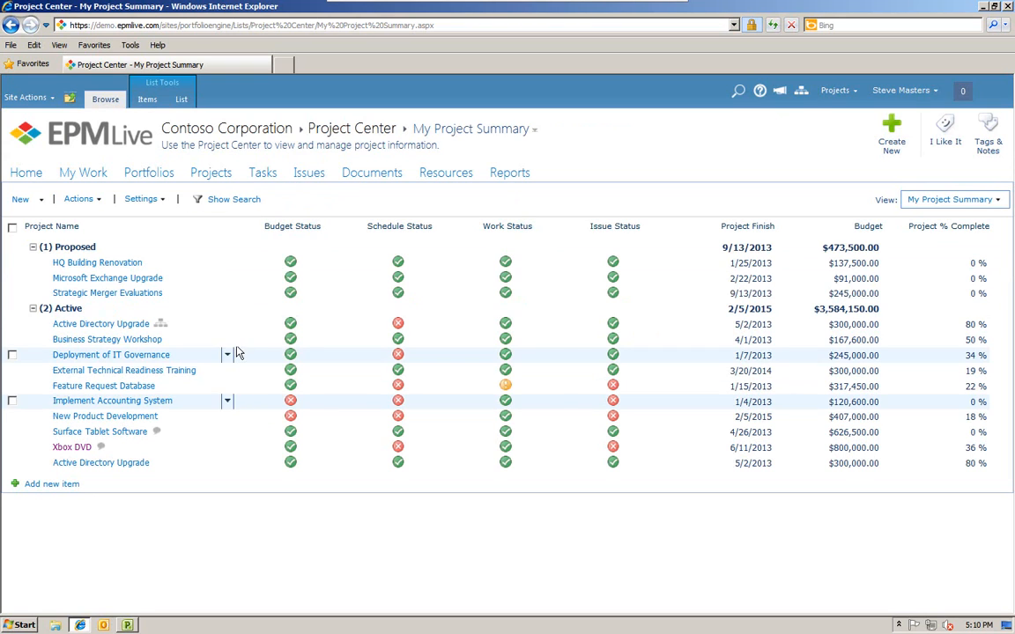
# Open the Strategic Merger Evaluations cost plan, examine its budget, actual costs and benefits, and close it
pyautogui.click(250, 293)
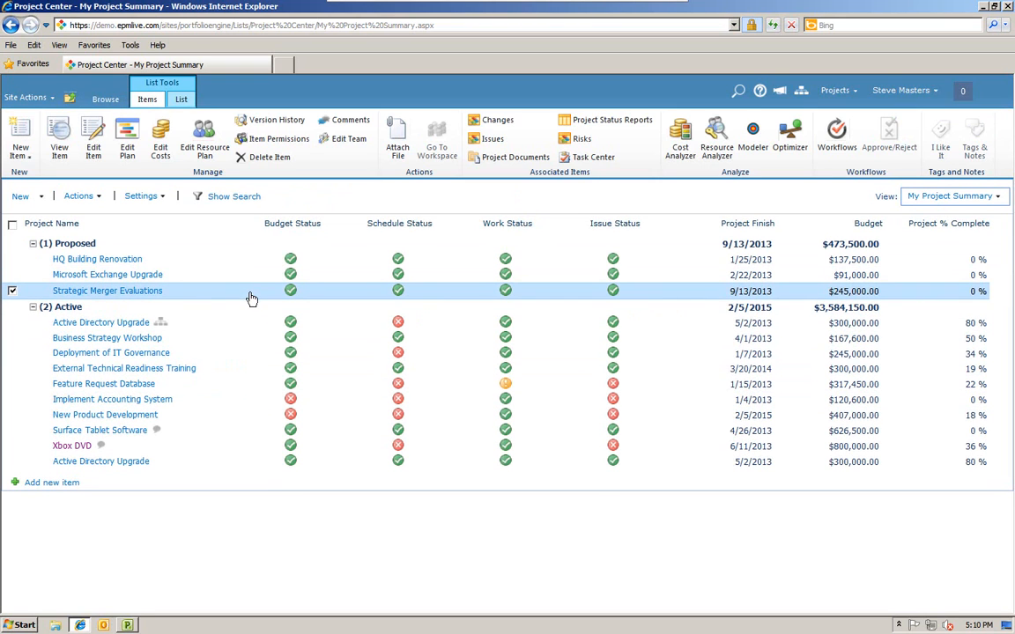
pyautogui.click(161, 139)
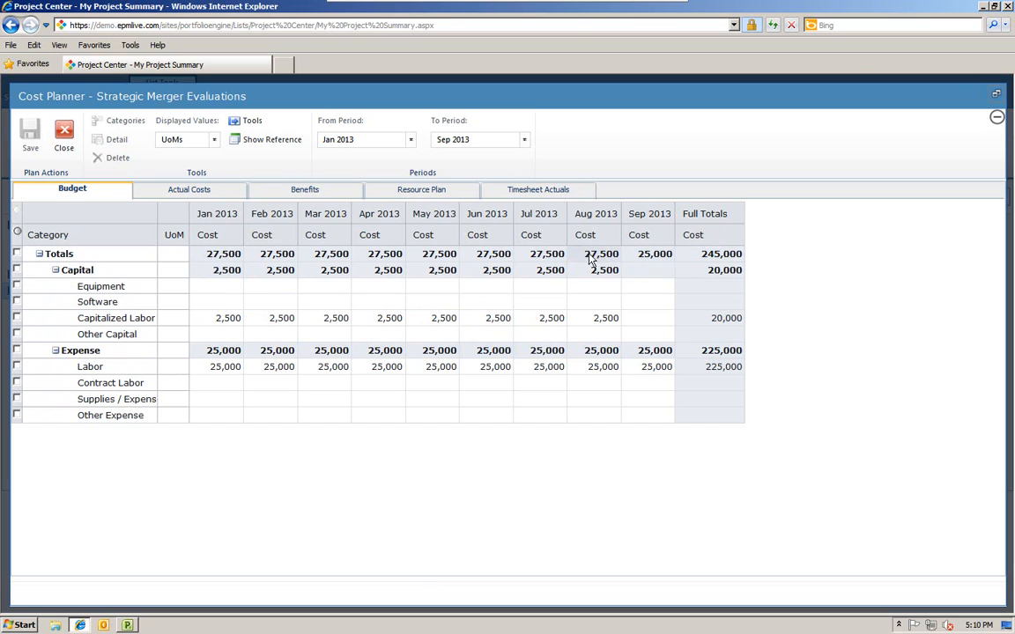
pyautogui.click(184, 197)
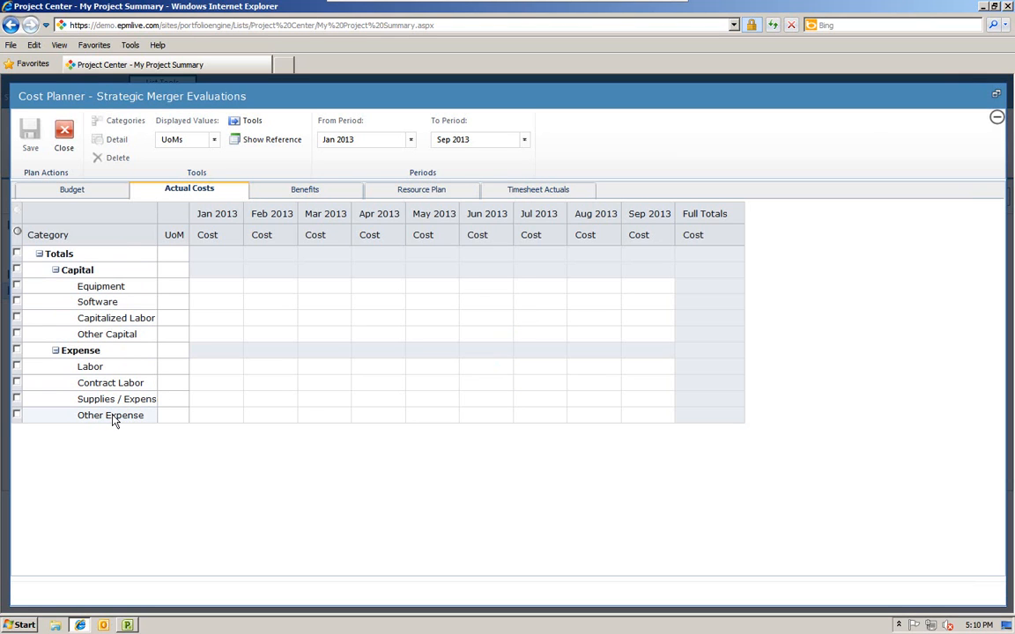
pyautogui.click(310, 190)
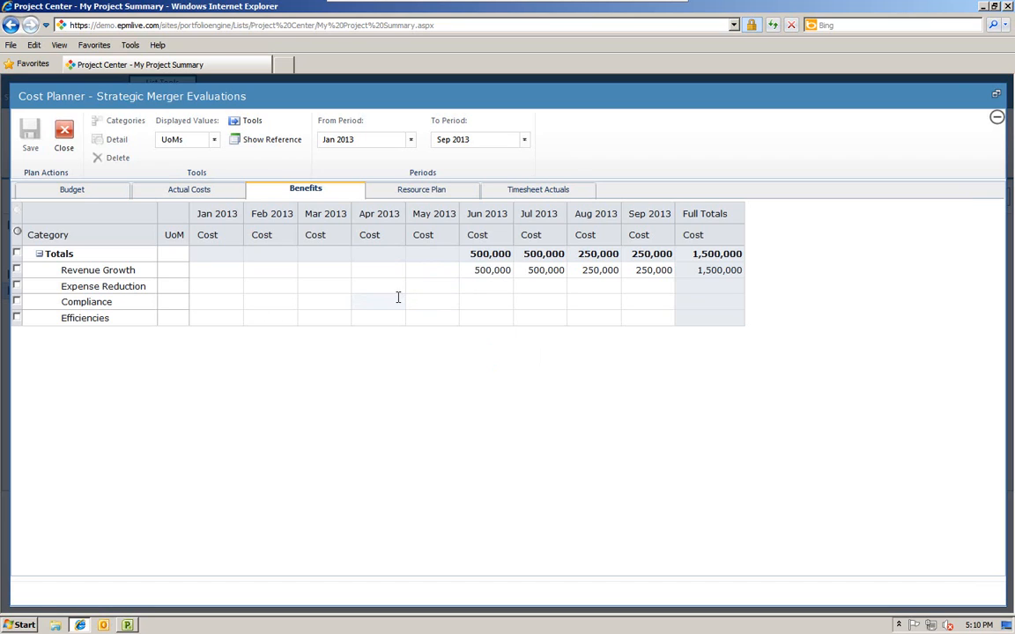
pyautogui.click(64, 132)
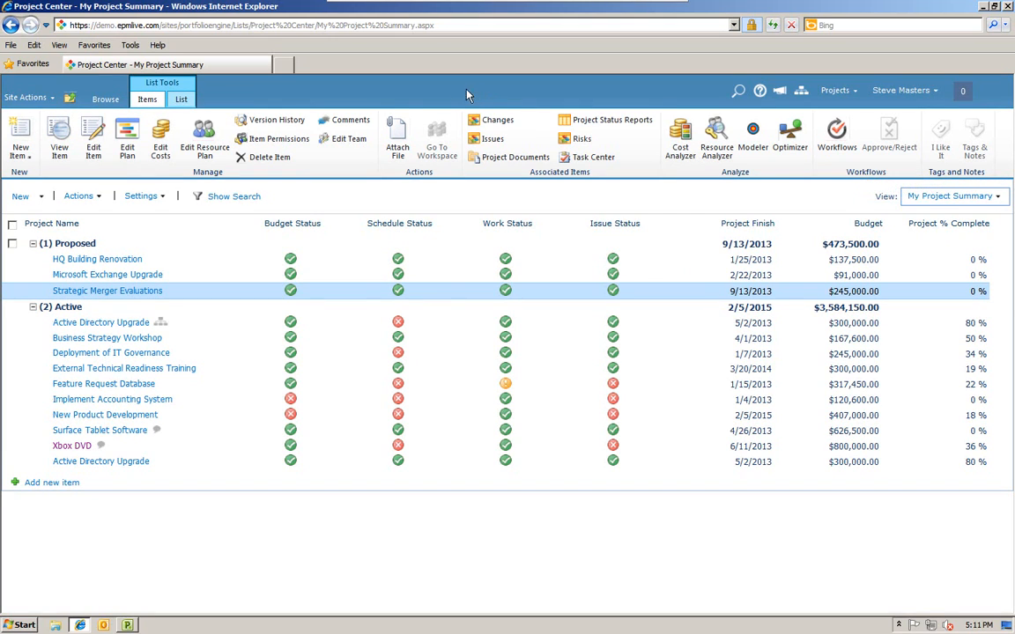
# View the planner choices for editing the Strategic Merger Evaluations plan and dismiss them without choosing one
pyautogui.click(316, 296)
pyautogui.click(129, 134)
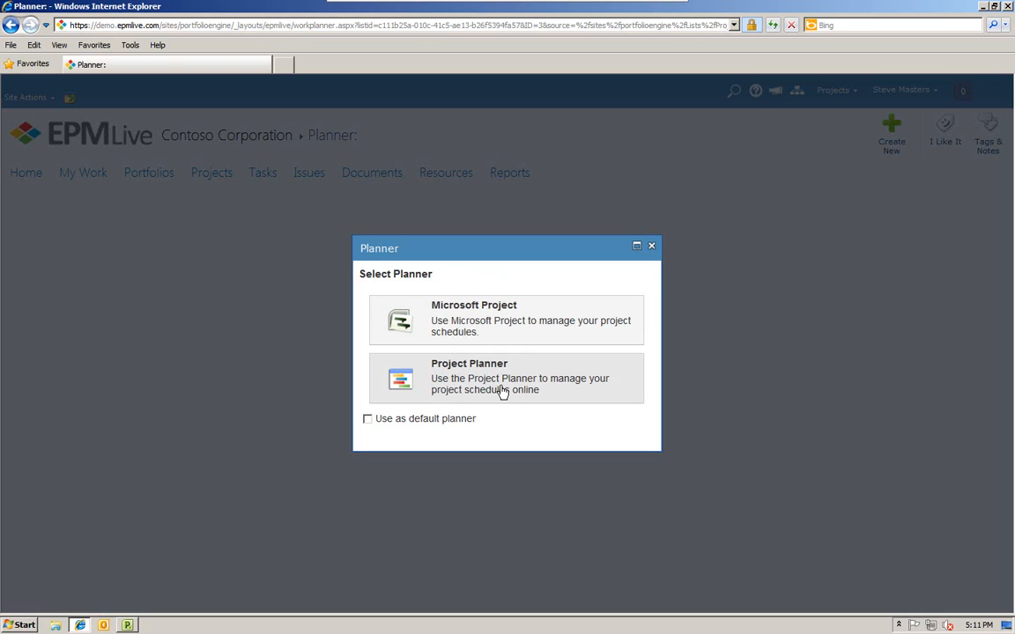
pyautogui.click(652, 249)
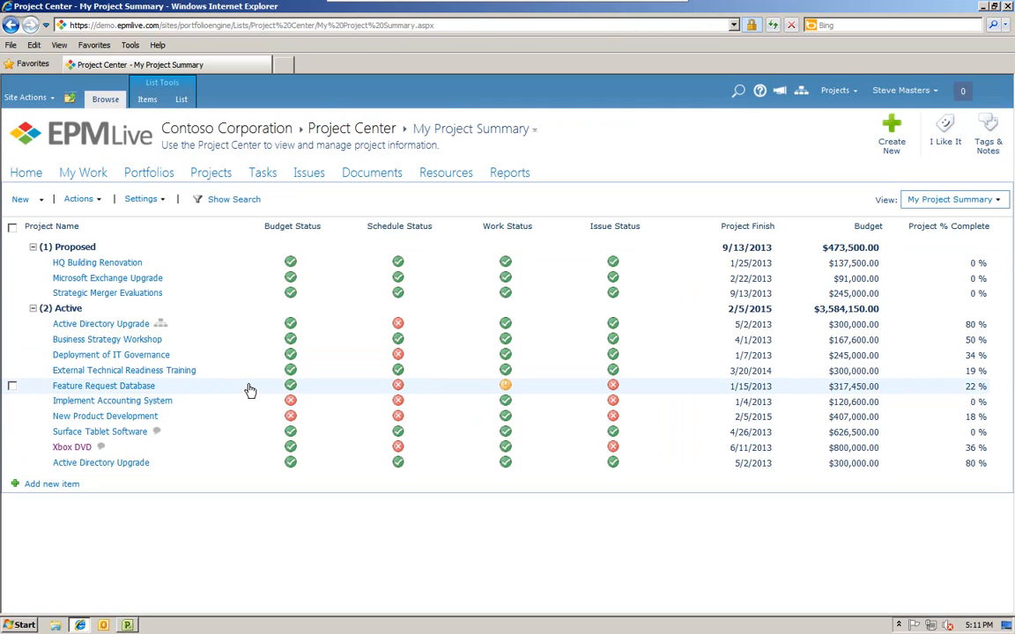
# Open the Feature Request Database plan and examine the schedule, work and assignment columns of its tasks
pyautogui.click(250, 390)
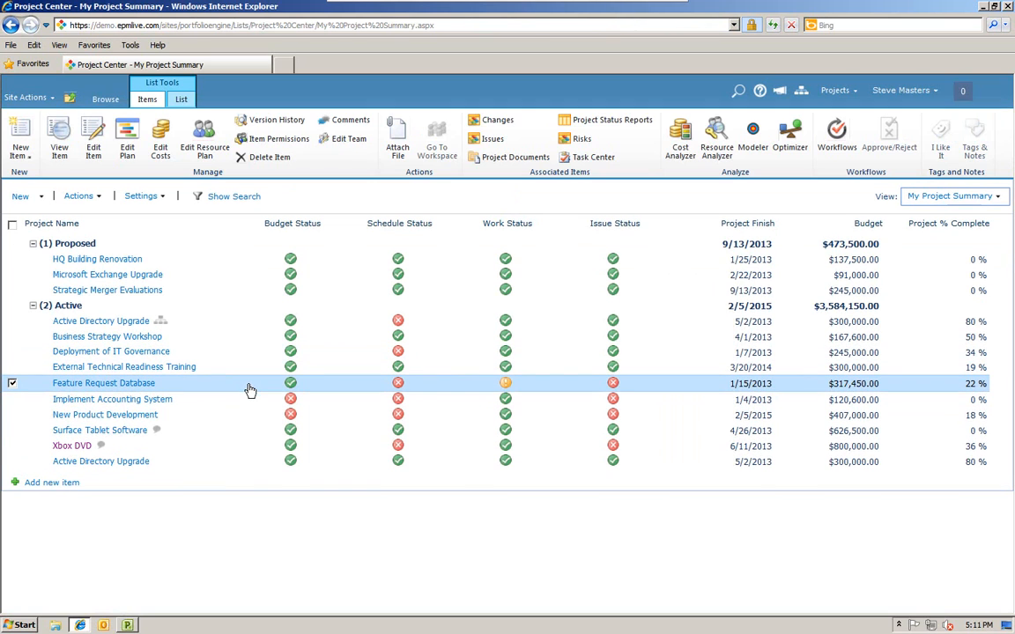
pyautogui.click(127, 130)
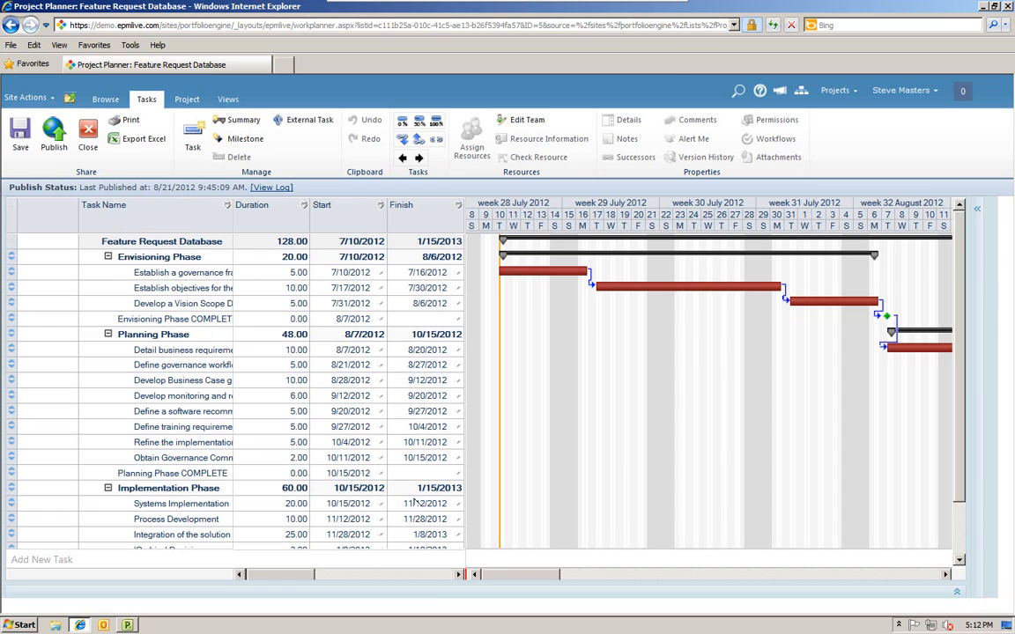
pyautogui.click(459, 575)
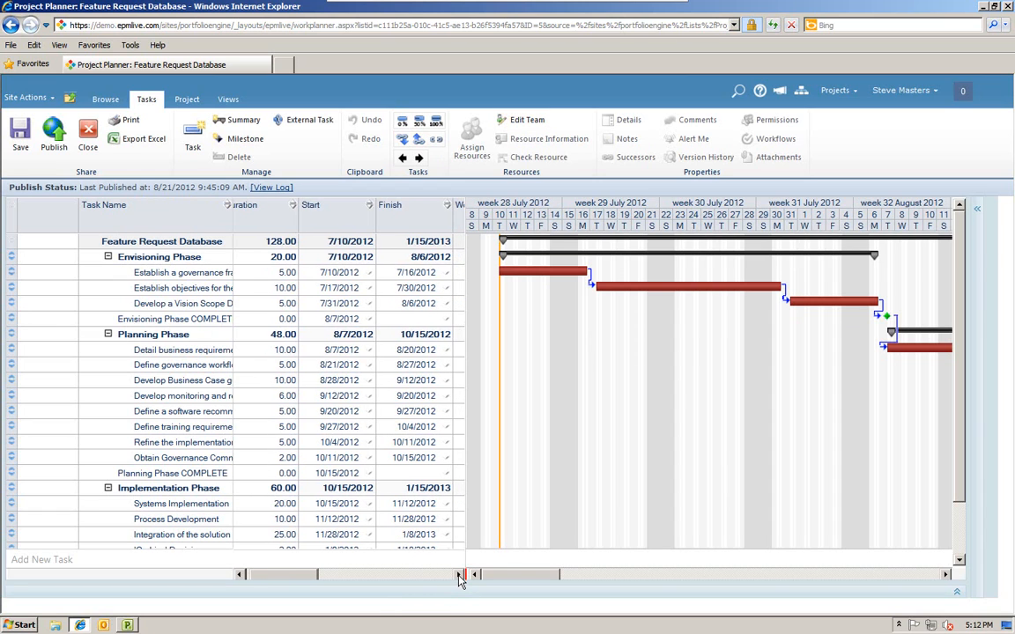
pyautogui.click(460, 576)
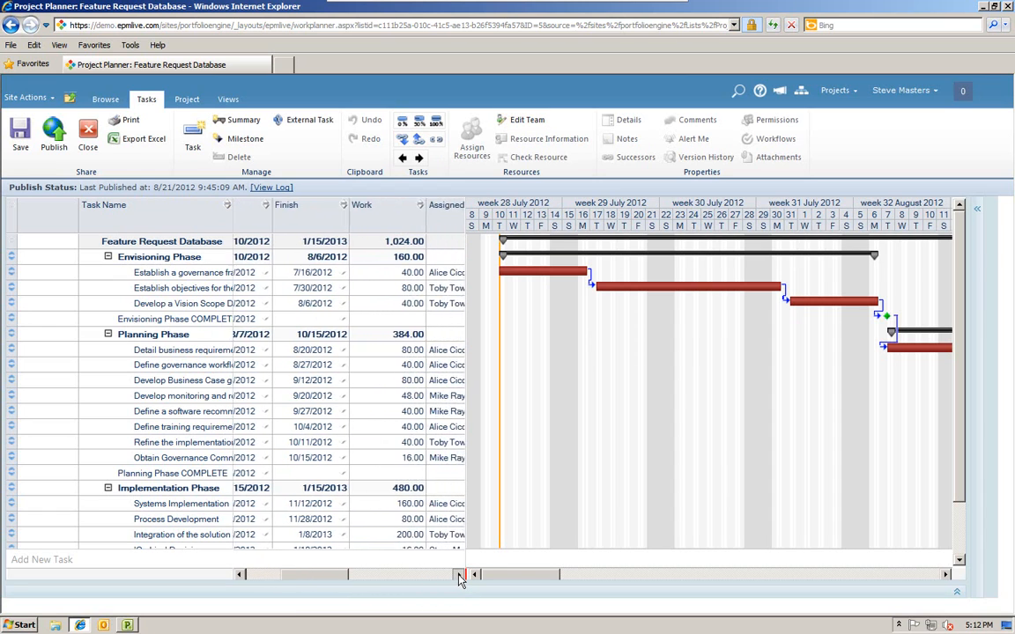
pyautogui.click(459, 576)
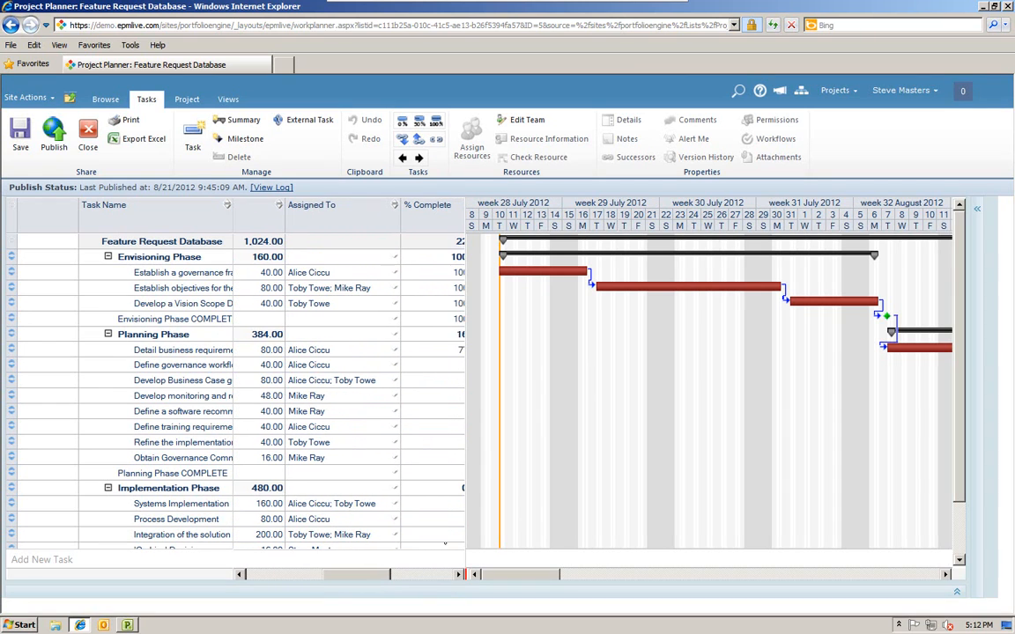
# View the assignee choices for the second Envisioning Phase task and examine the plan's % Complete and Predecessors columns
pyautogui.click(396, 292)
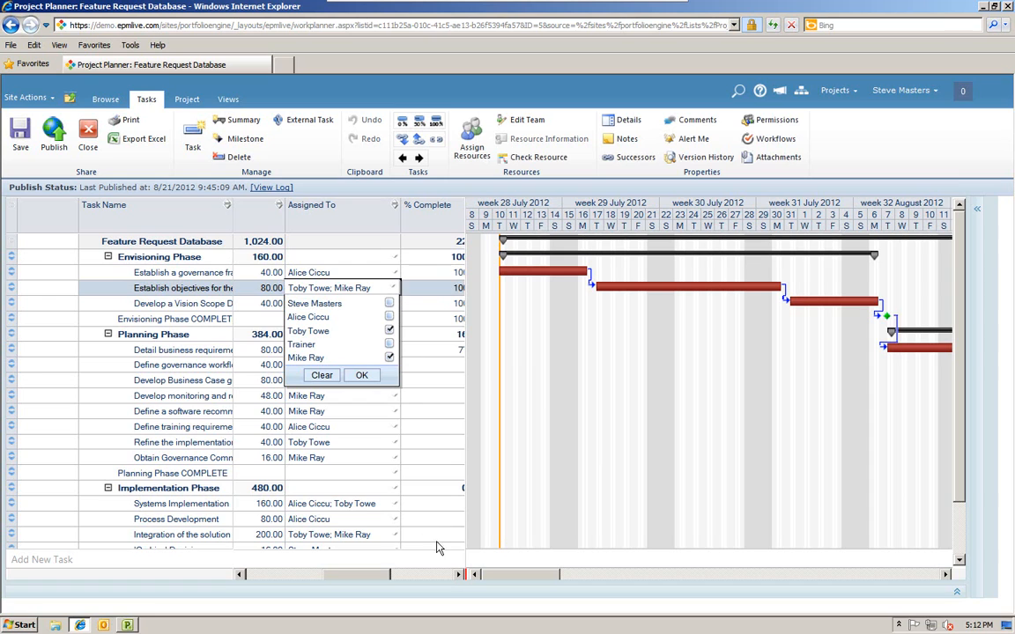
pyautogui.click(459, 575)
pyautogui.moveTo(459, 574); pyautogui.dragTo(460, 577)
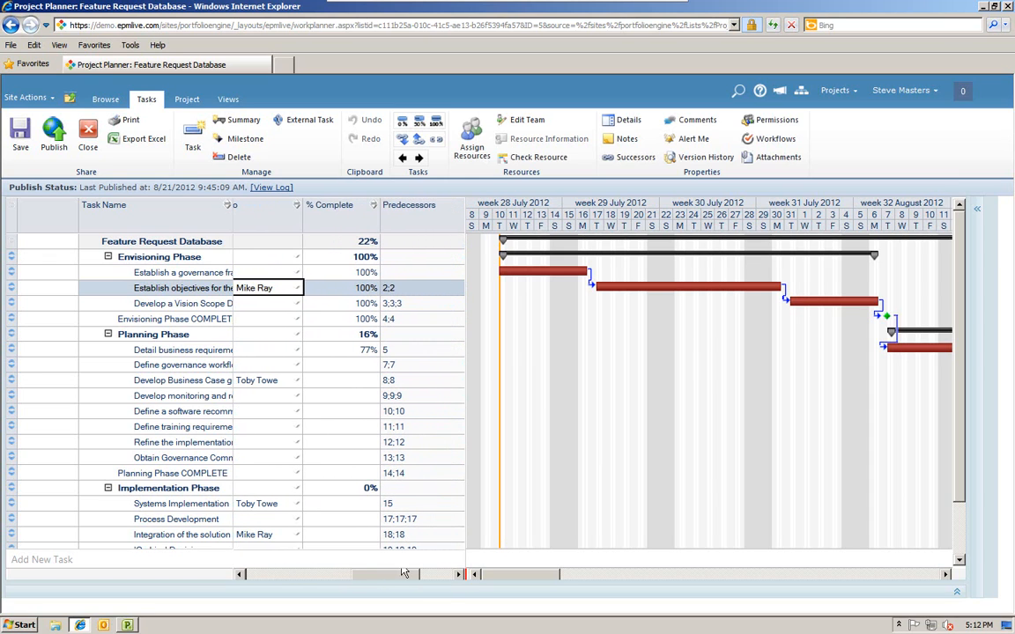
pyautogui.click(241, 575)
pyautogui.moveTo(240, 576); pyautogui.dragTo(242, 576)
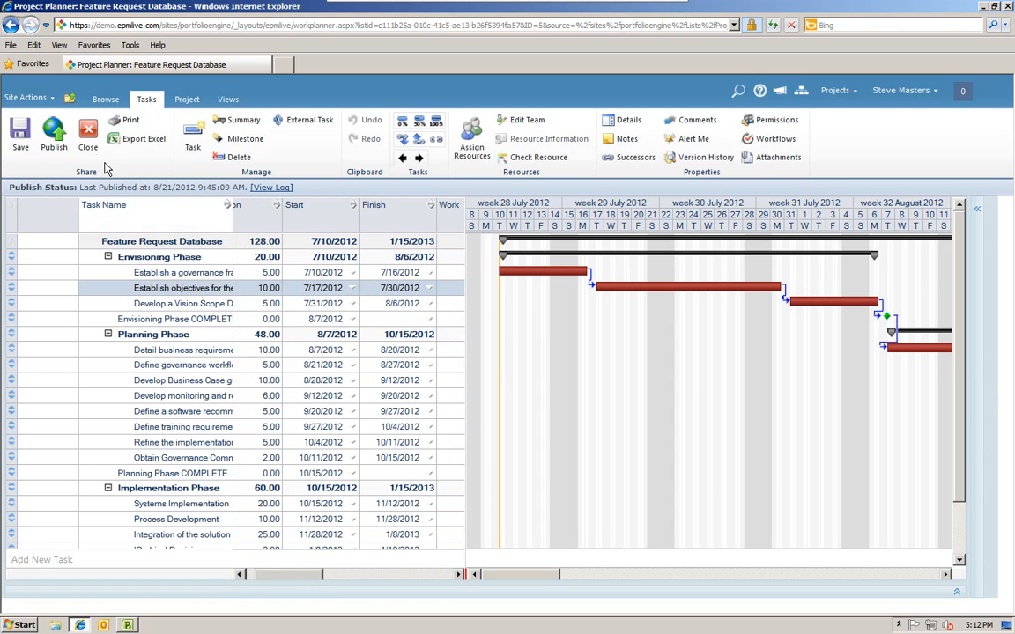
# Open the plan's team builder, view the permission options for the Support team member, and close it without saving
pyautogui.click(55, 134)
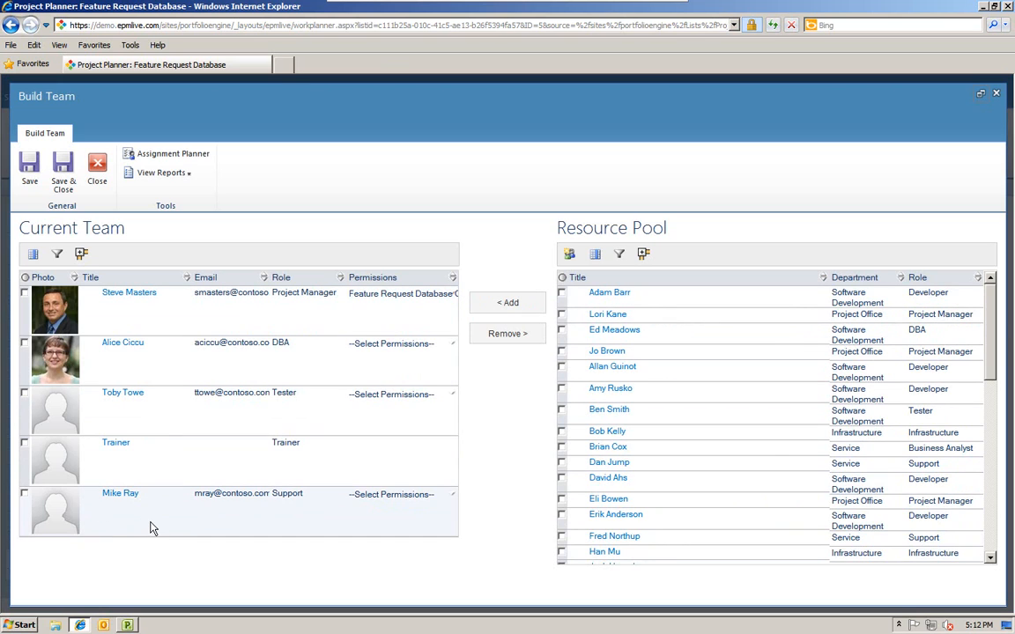
pyautogui.click(408, 502)
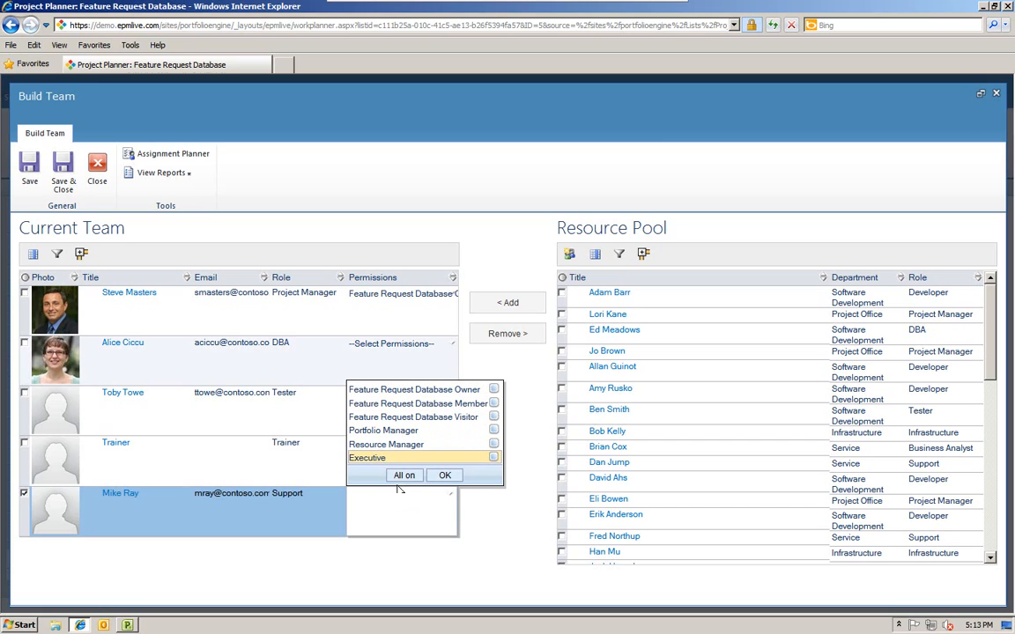
pyautogui.click(507, 548)
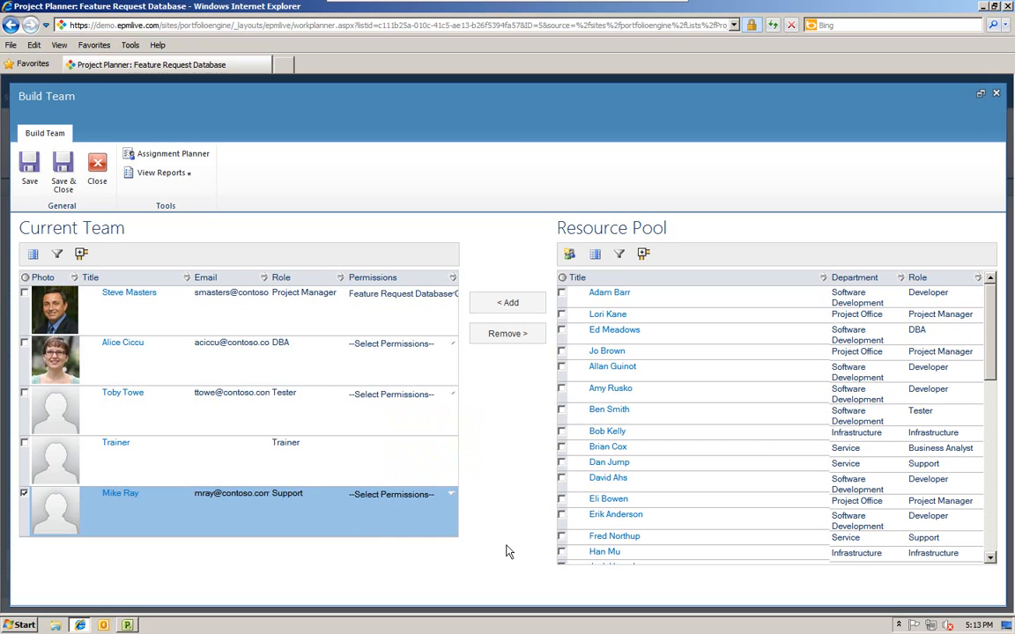
pyautogui.click(98, 170)
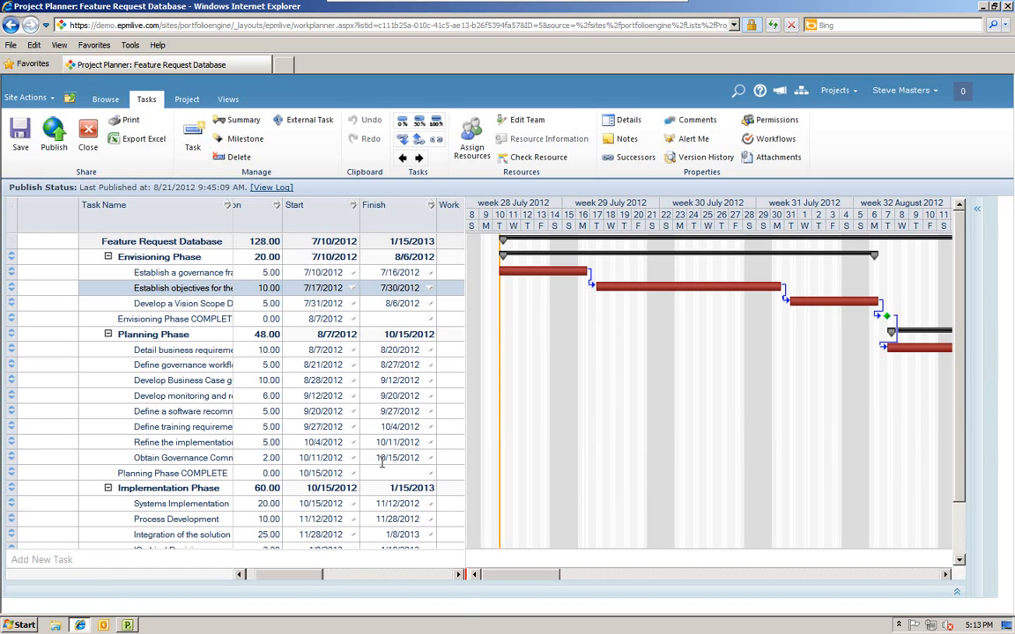
# View the assignee choices for the third Envisioning Phase task and return to the Project Center's project summary
pyautogui.click(460, 575)
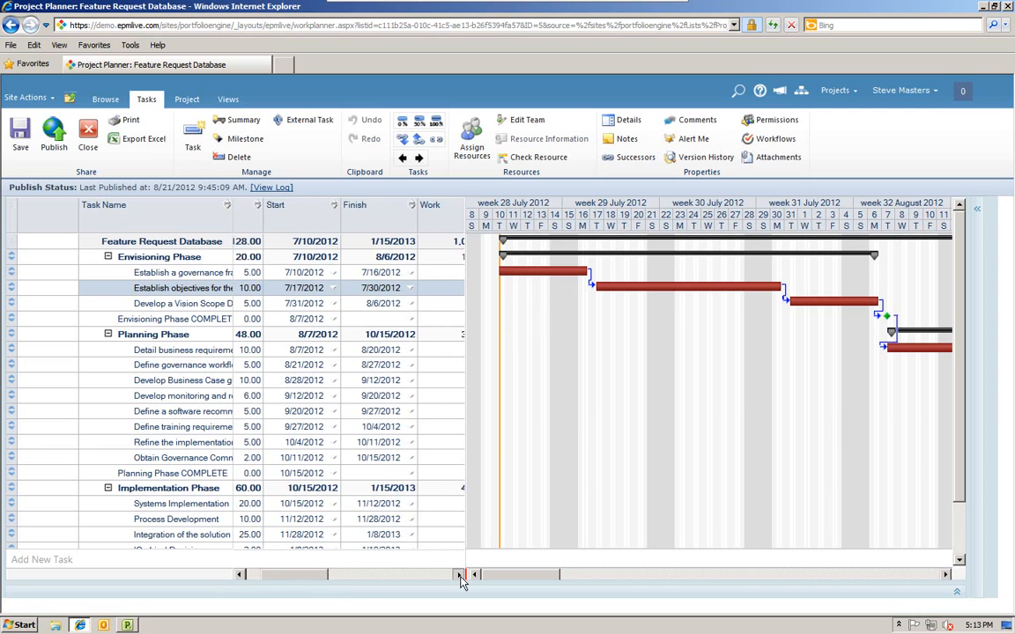
pyautogui.click(460, 575)
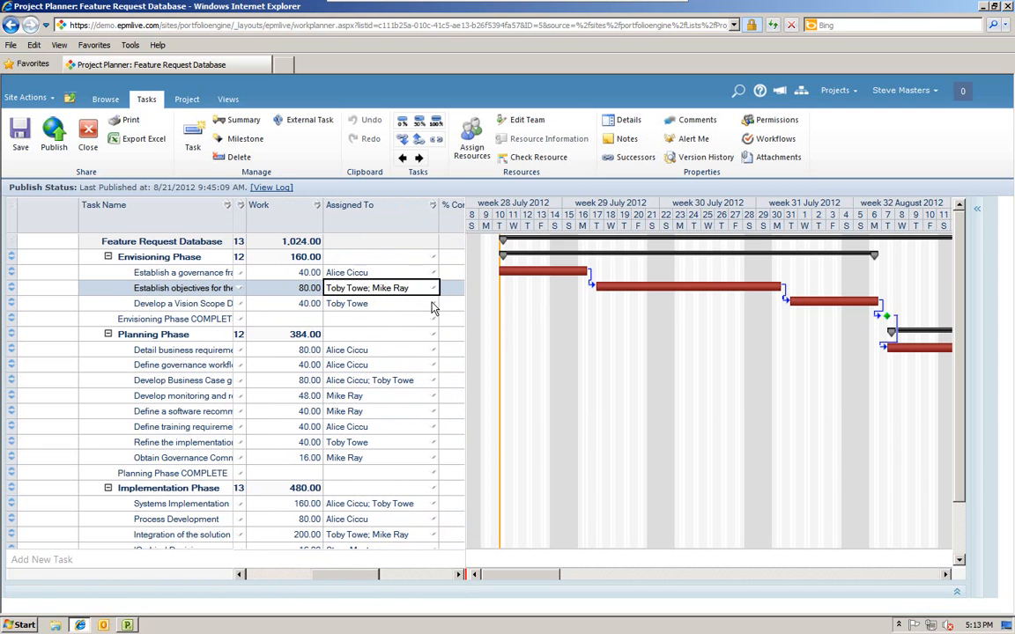
pyautogui.click(432, 304)
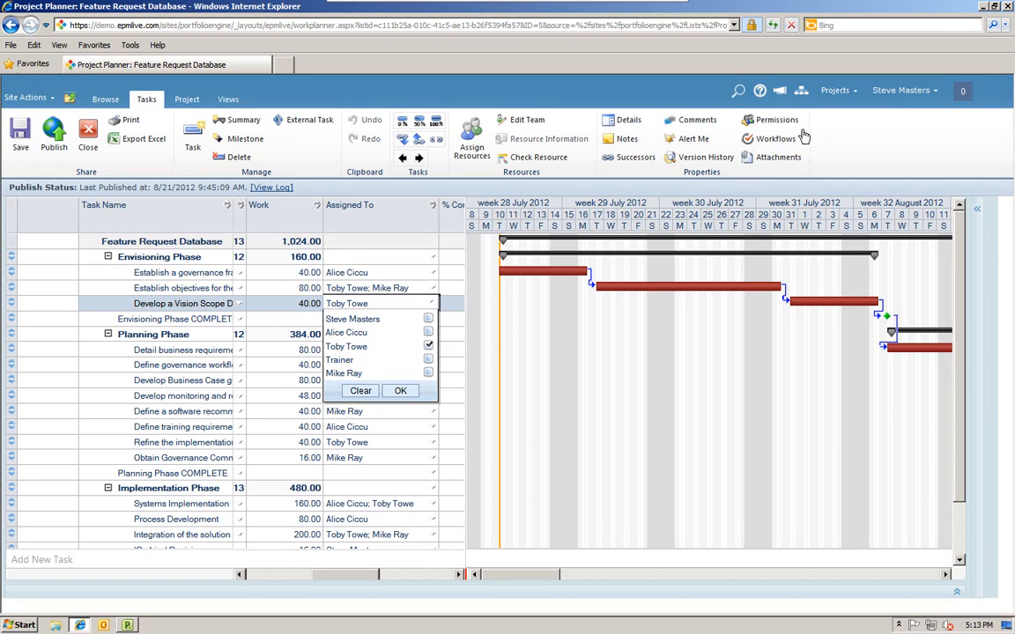
pyautogui.click(900, 135)
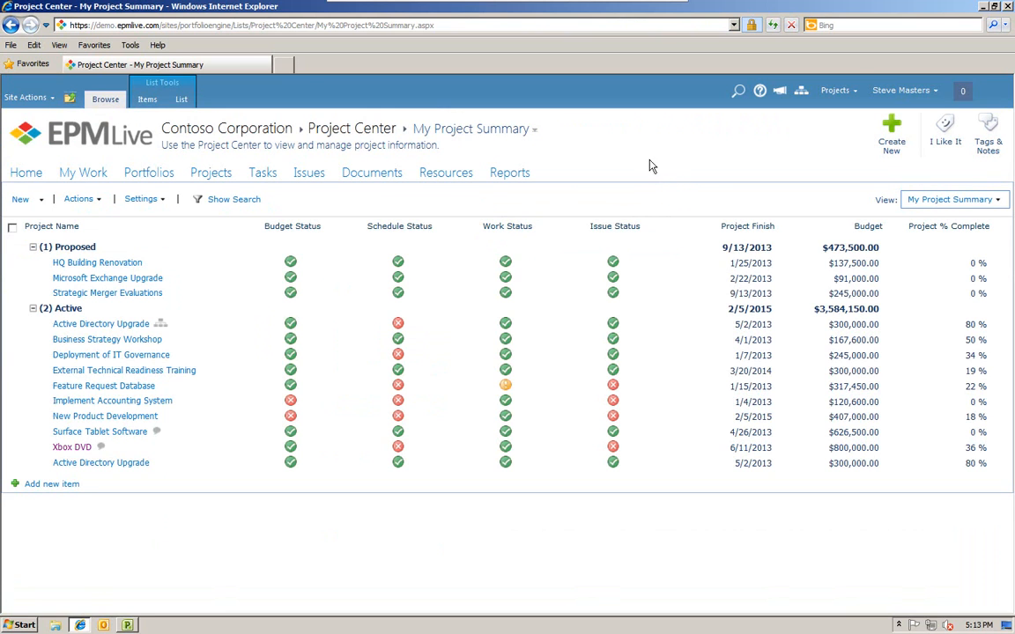
# Select the Xbox DVD project, switch to its schedule in Microsoft Project, and retrieve the team's task progress updates for approval
pyautogui.click(265, 452)
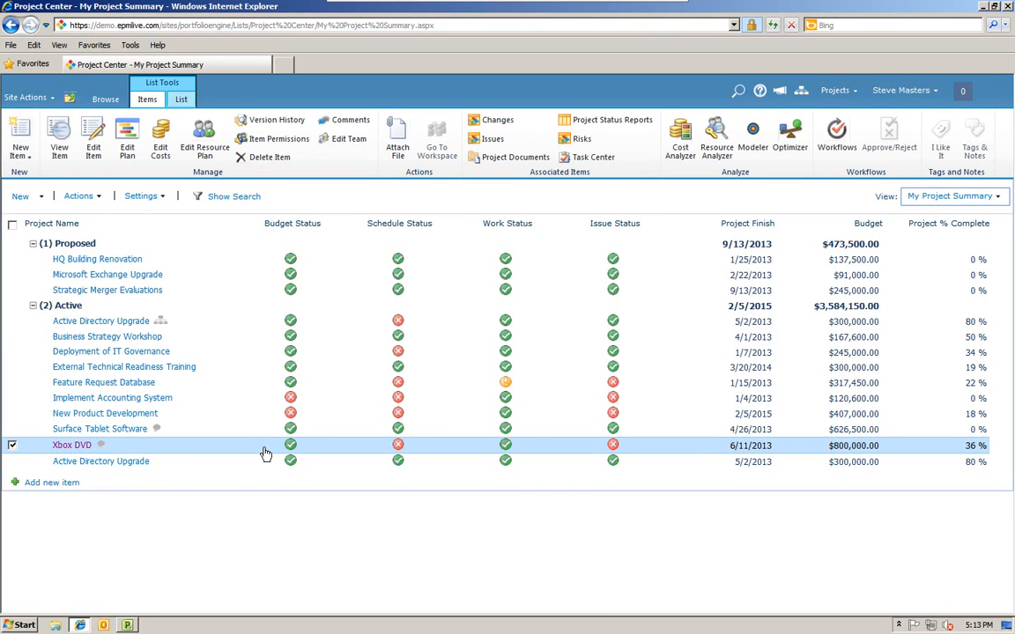
pyautogui.click(129, 625)
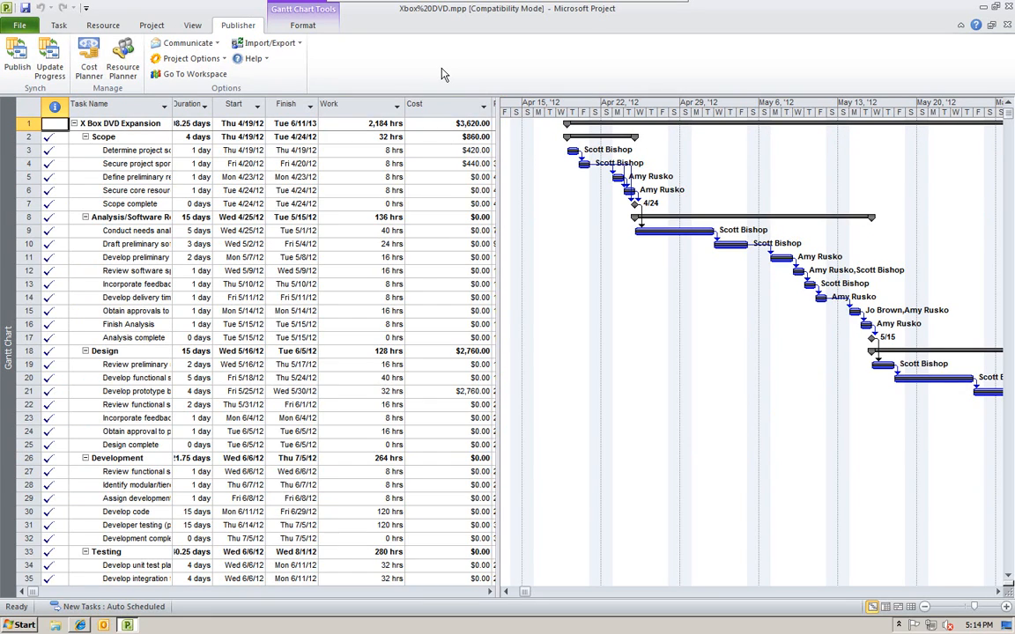
pyautogui.click(51, 67)
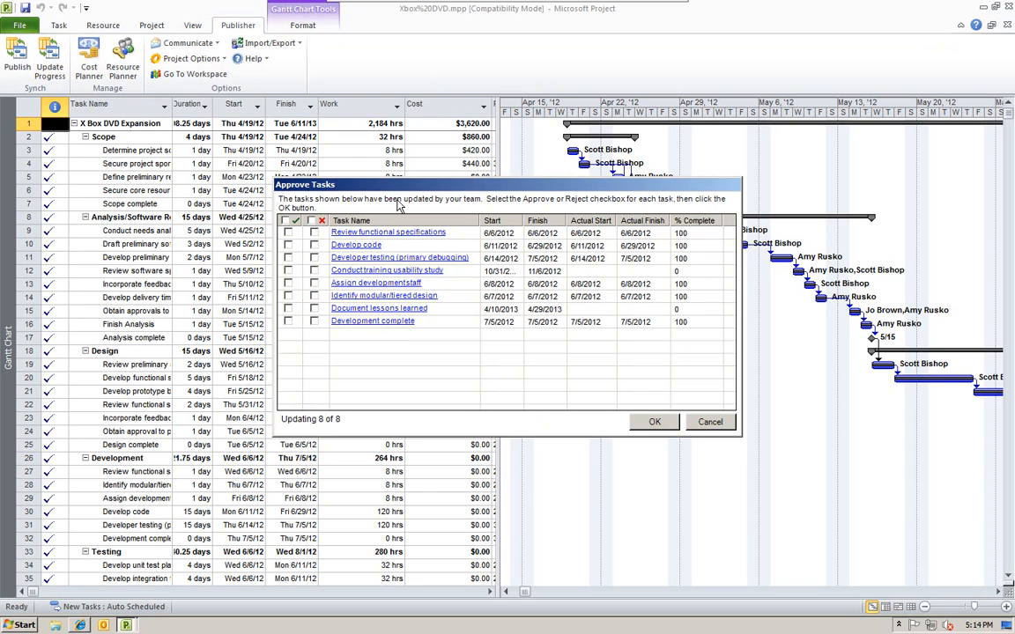
# View the update details for the Review functional specifications task, leave the task approvals unprocessed, and return to the Project Center
pyautogui.click(348, 231)
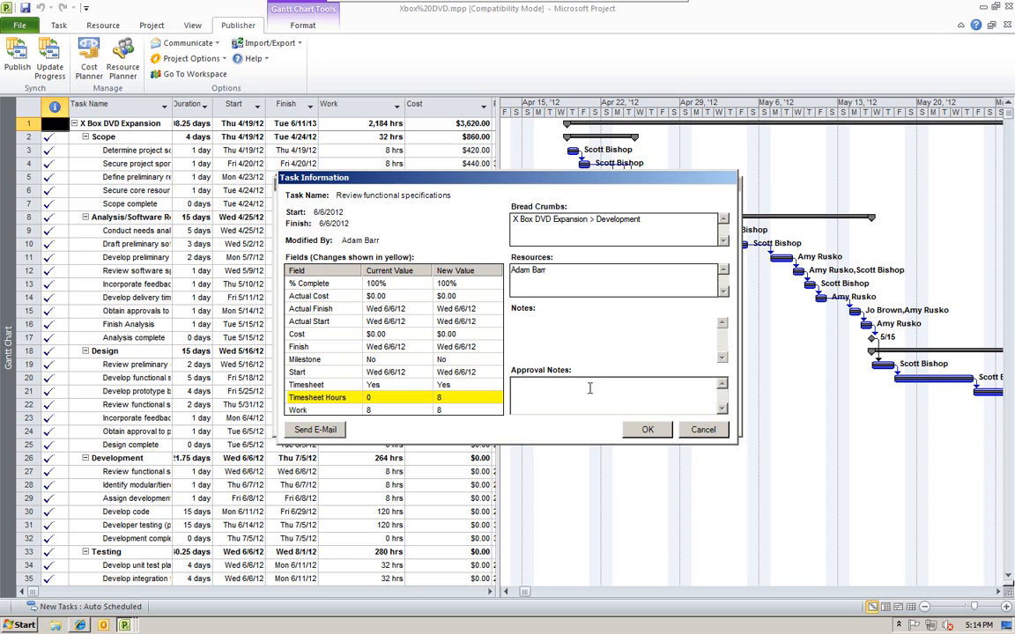
pyautogui.click(705, 429)
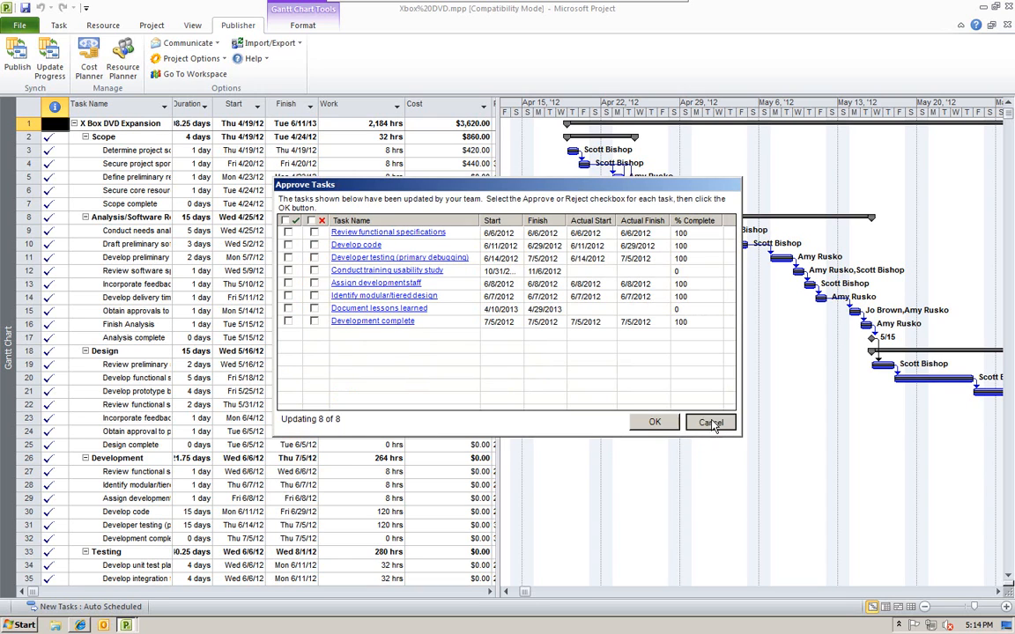
pyautogui.click(710, 423)
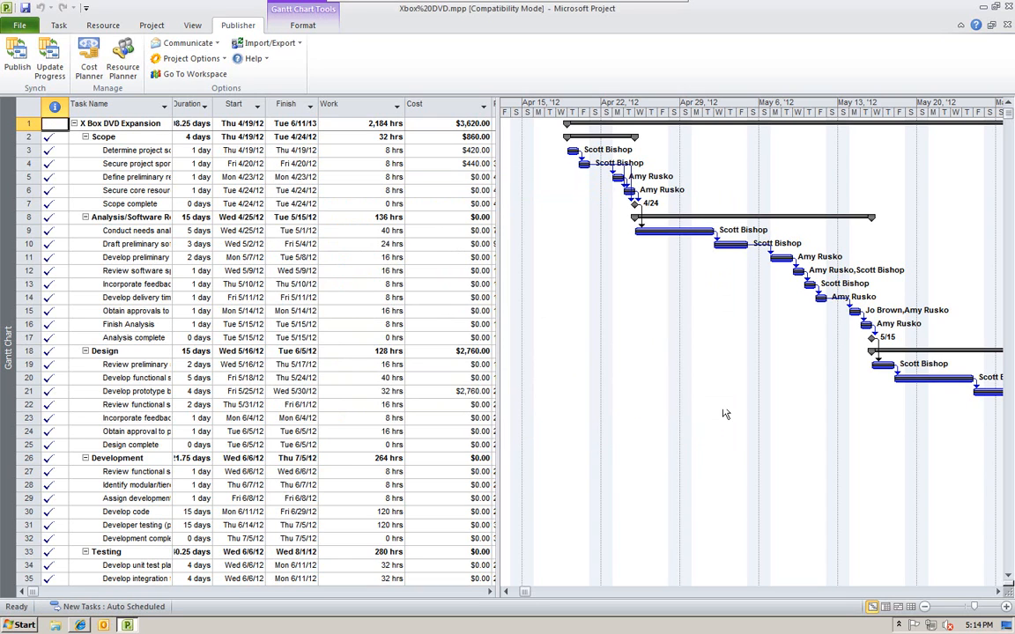
pyautogui.click(982, 8)
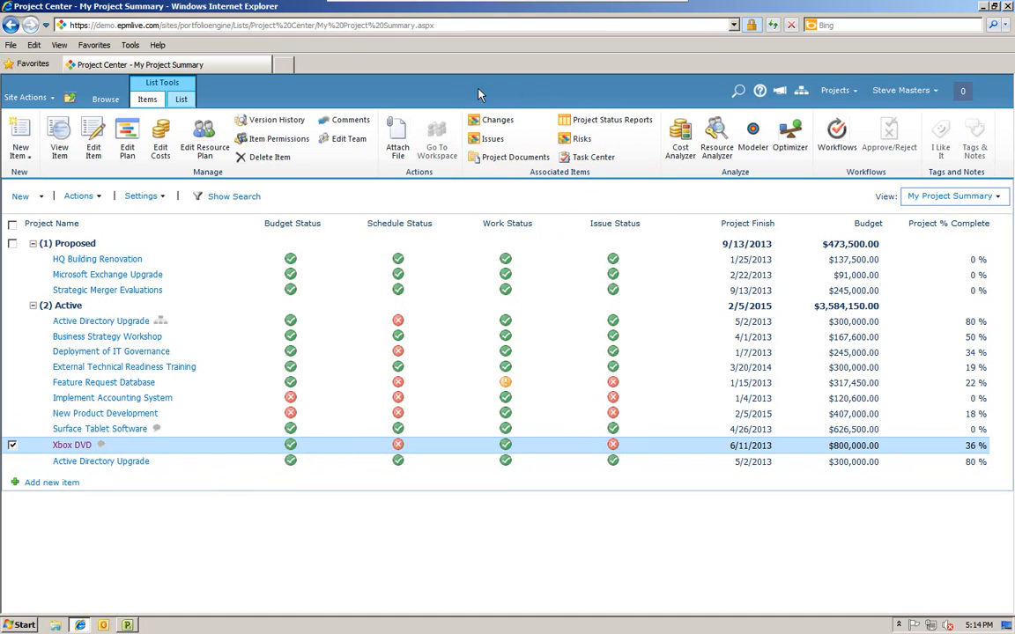
# Open Xbox DVD's Task Center and expand X Box DVD Expansion, its Scope phase and its Analysis/Software Requirements phase
pyautogui.click(594, 159)
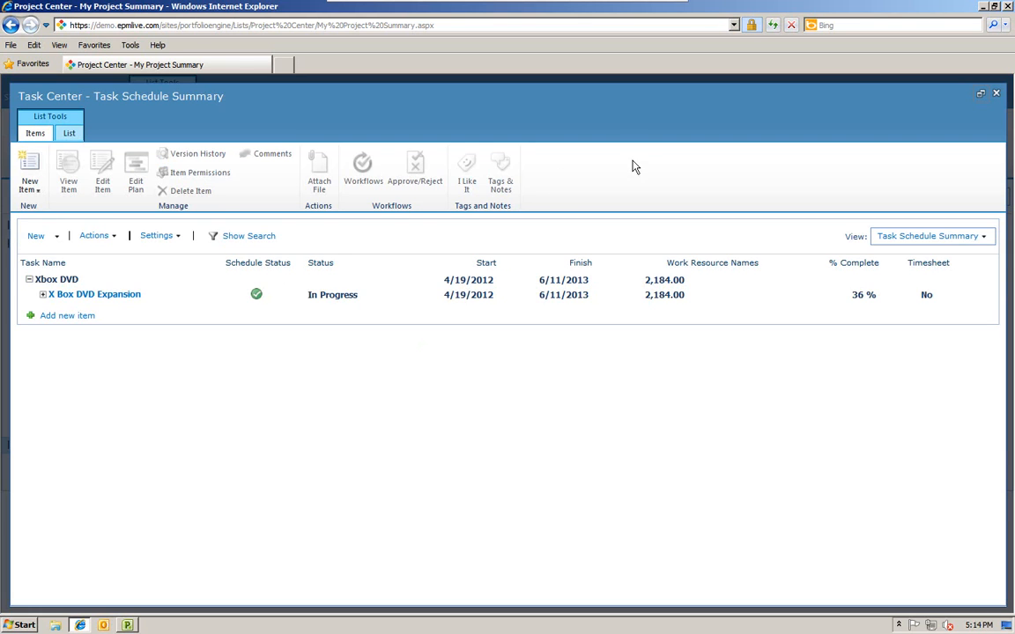
pyautogui.click(44, 295)
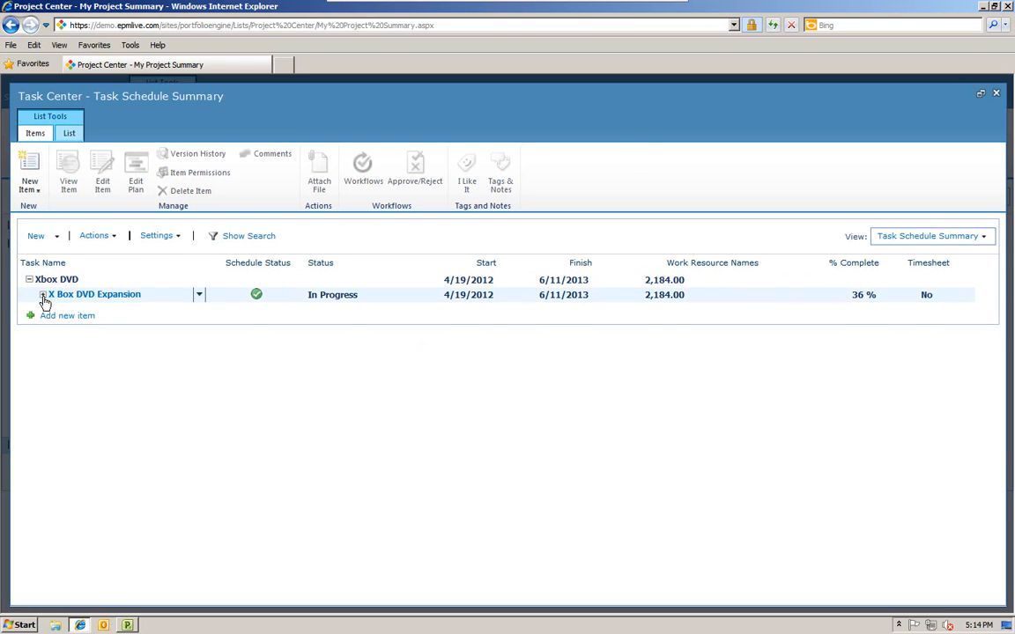
pyautogui.click(57, 310)
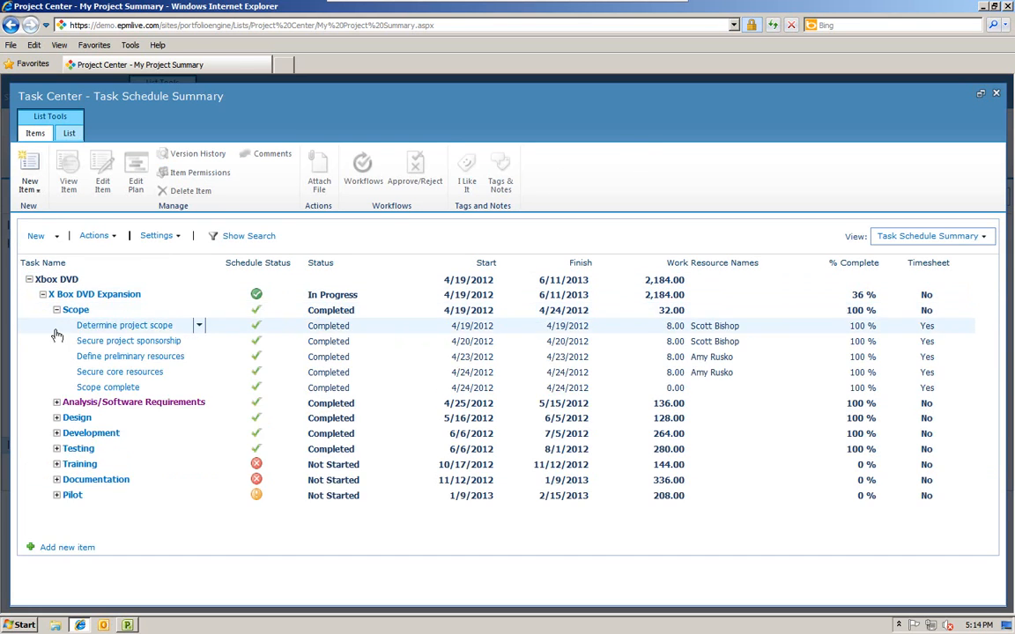
pyautogui.click(56, 403)
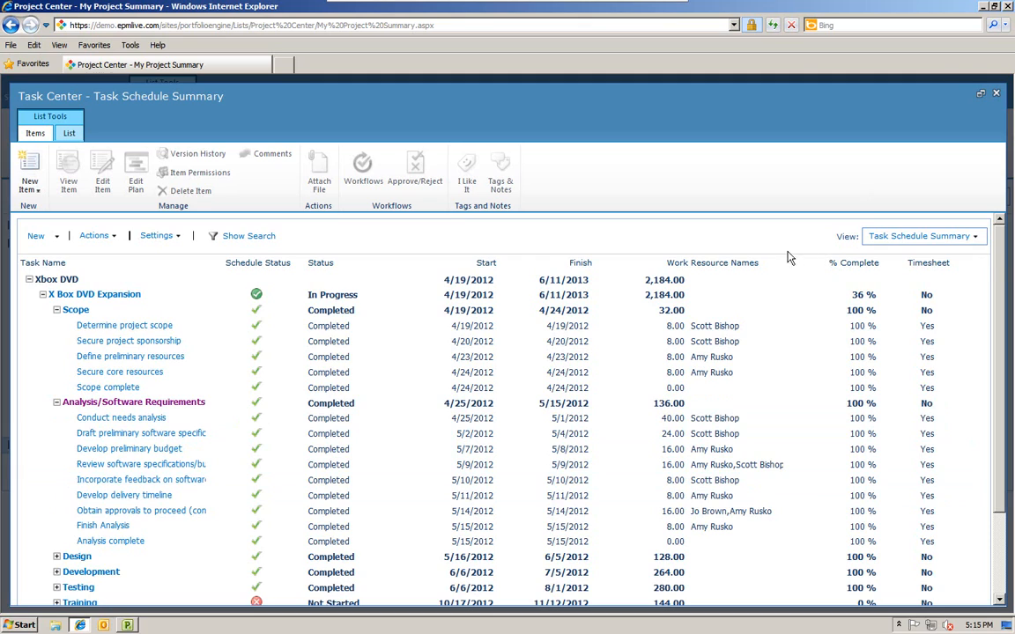
# Show the Task Center's Milestone Tasks view and return to the project summary
pyautogui.click(975, 240)
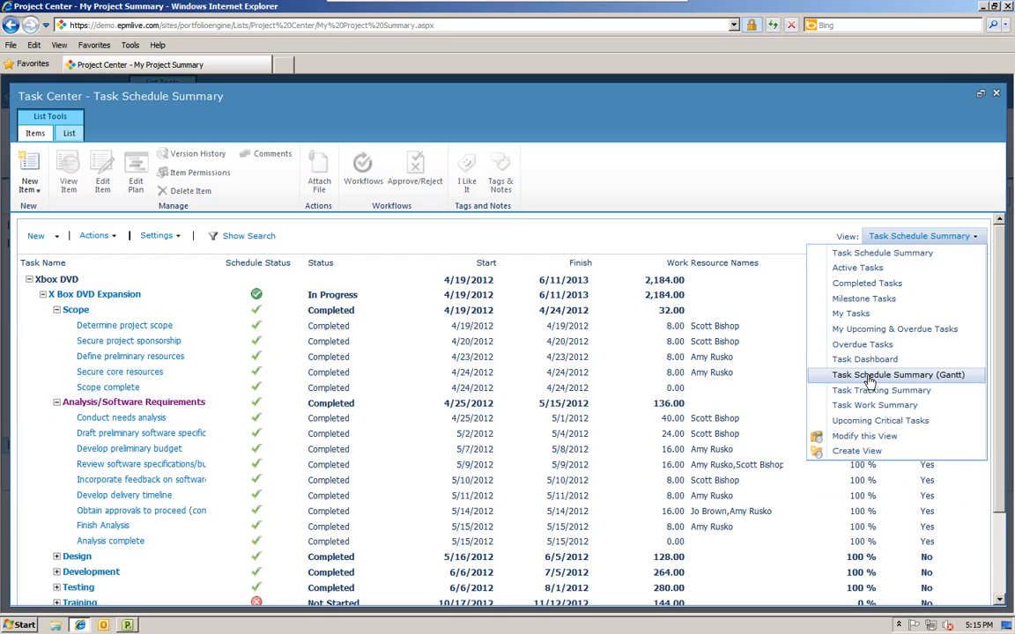
pyautogui.click(845, 300)
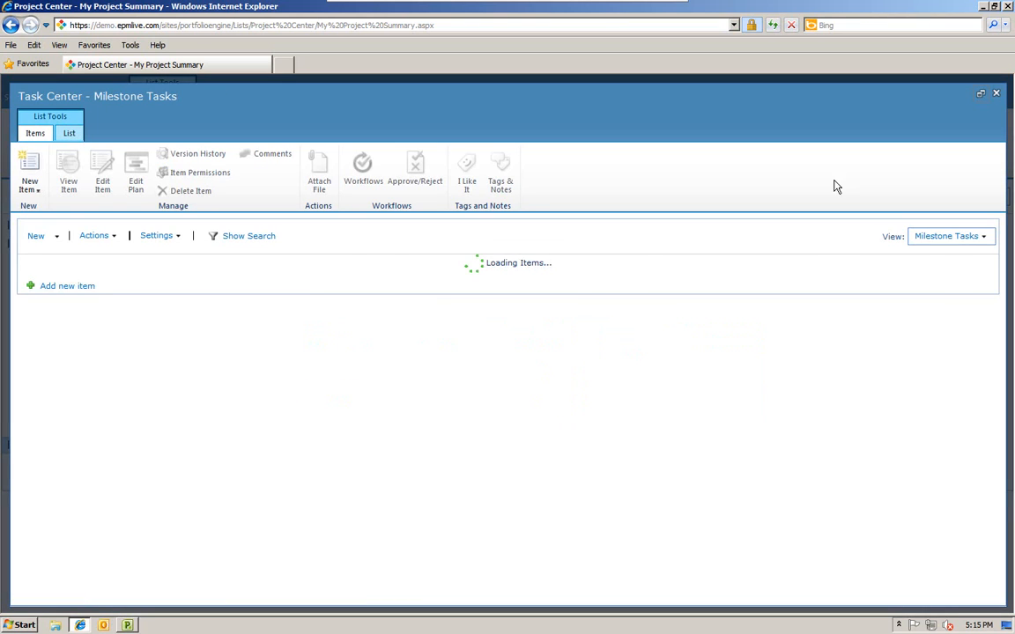
pyautogui.click(996, 95)
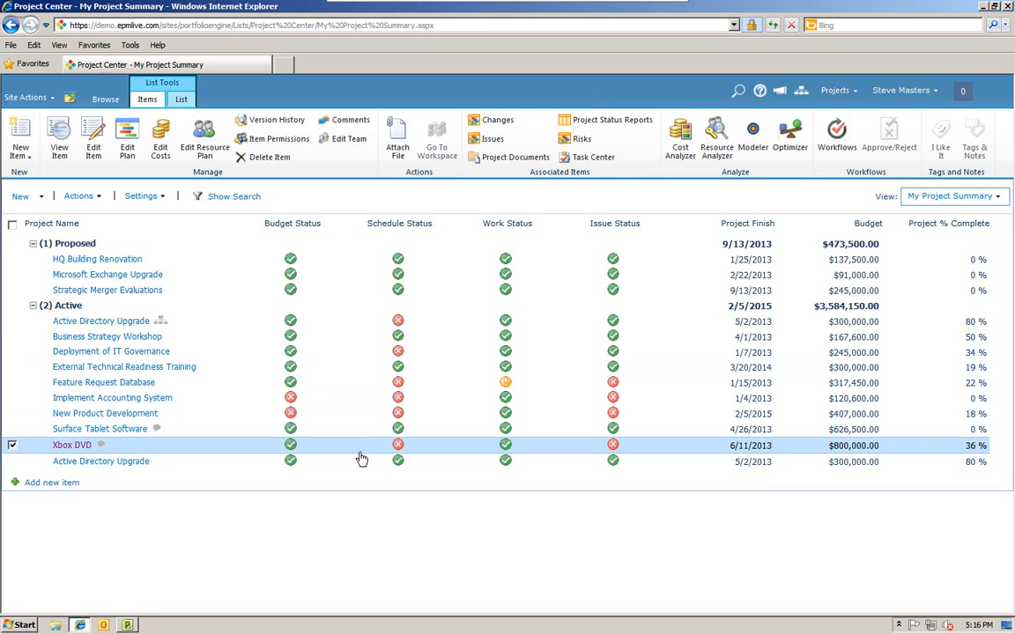
# View Xbox DVD's associated issues and project documents, closing each list to return to the project summary
pyautogui.click(487, 139)
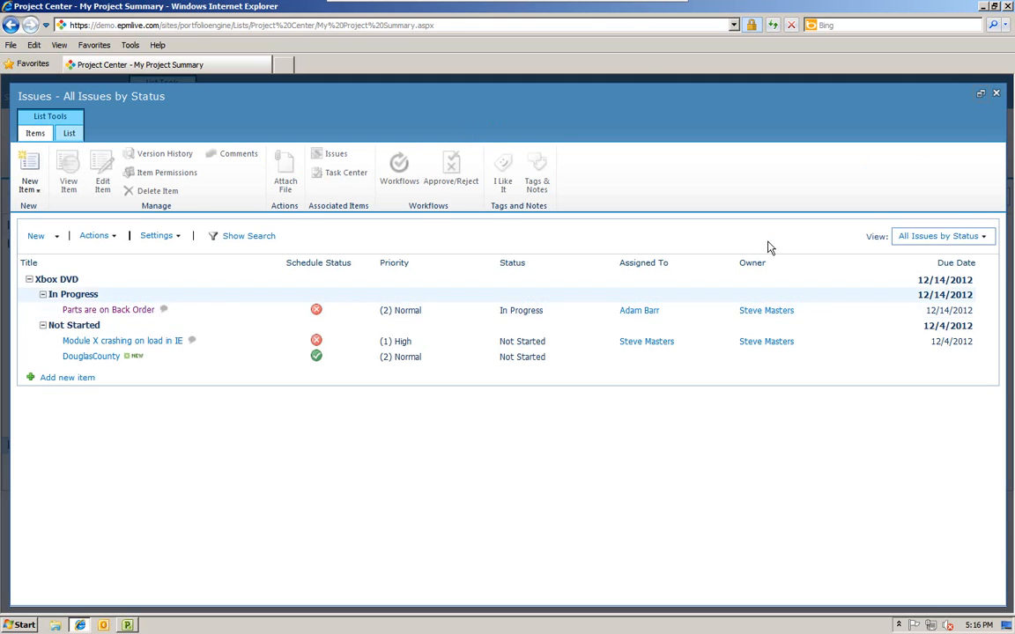
pyautogui.click(996, 95)
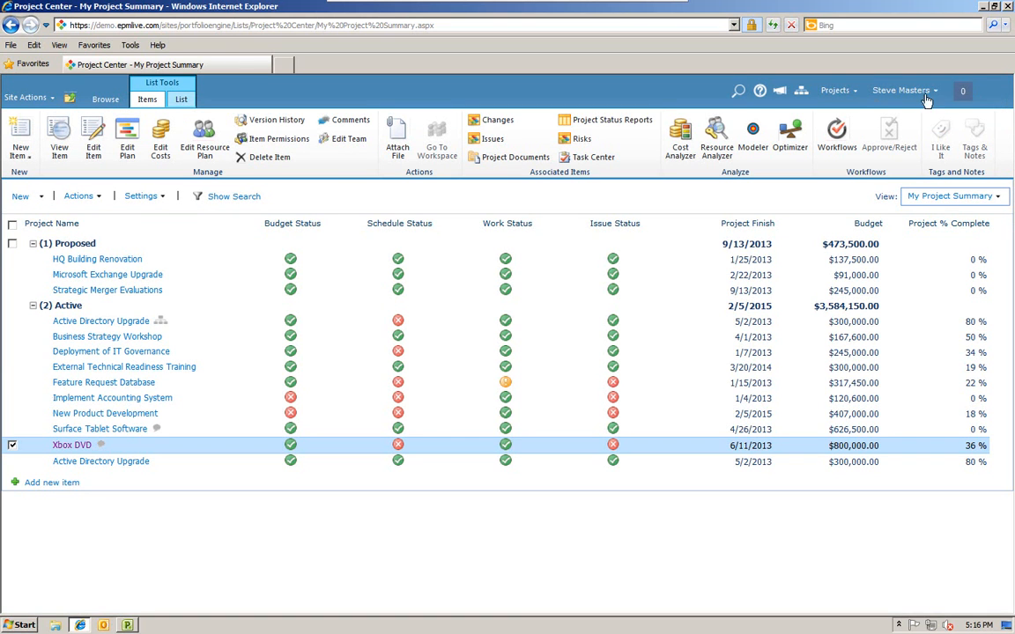
pyautogui.click(509, 159)
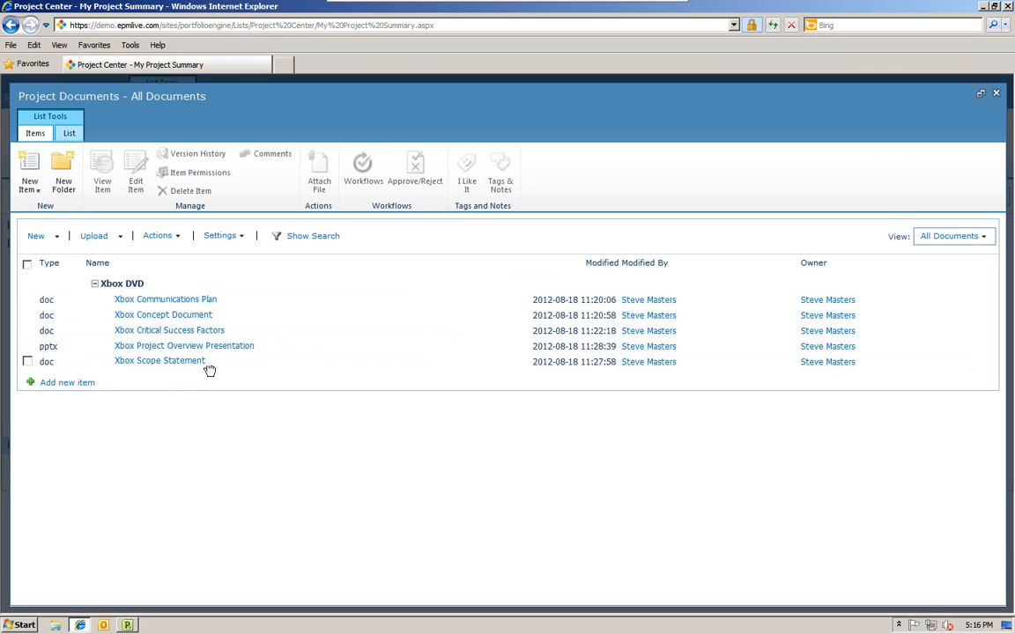
pyautogui.click(996, 97)
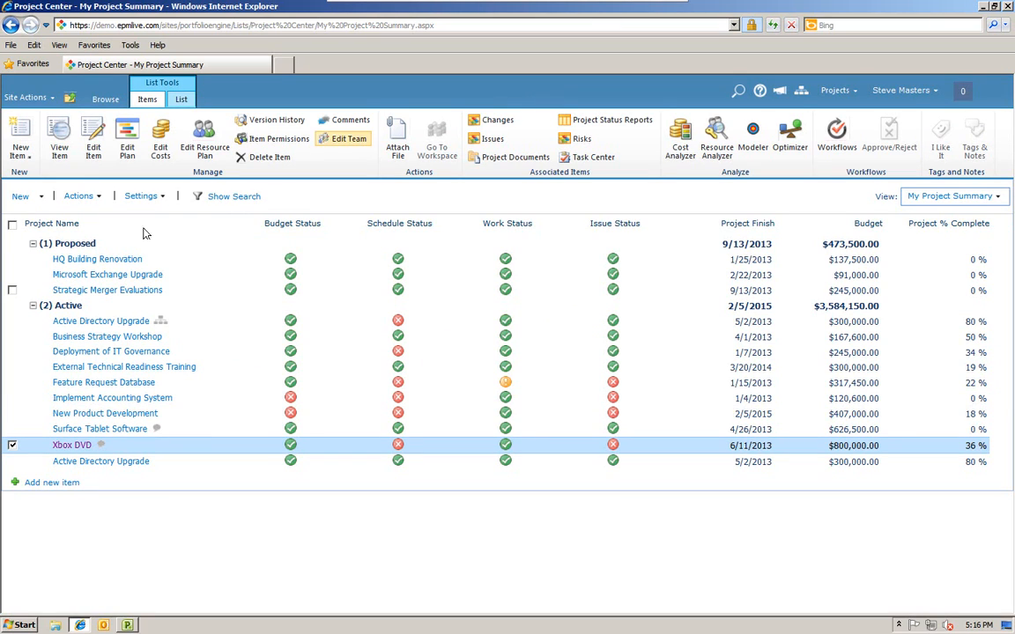
# Select all projects and display their resource analysis using the Calendar Months fiscal calendar
pyautogui.click(13, 225)
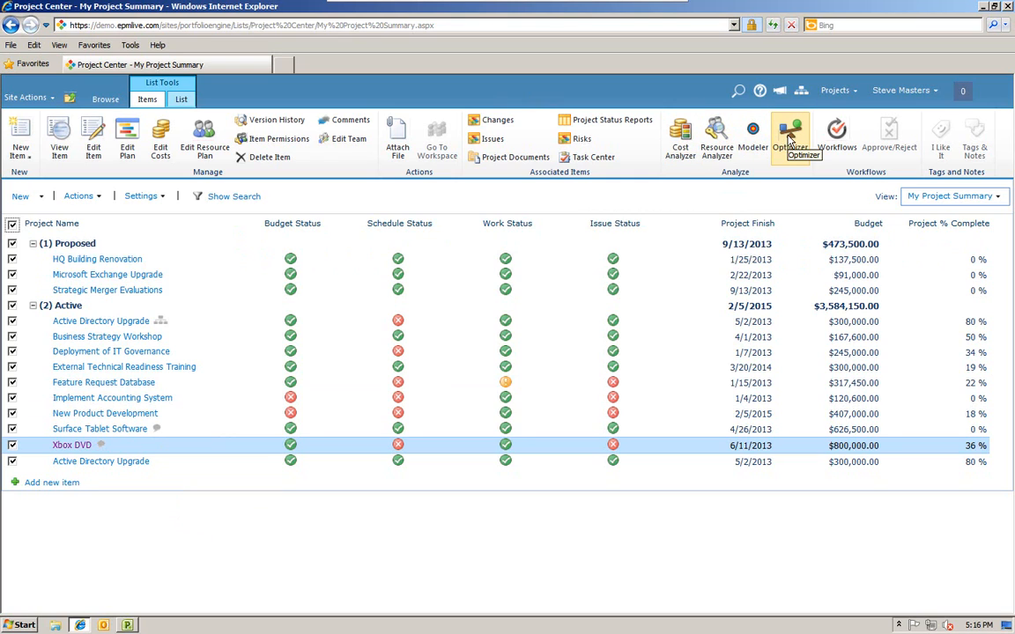
pyautogui.click(713, 137)
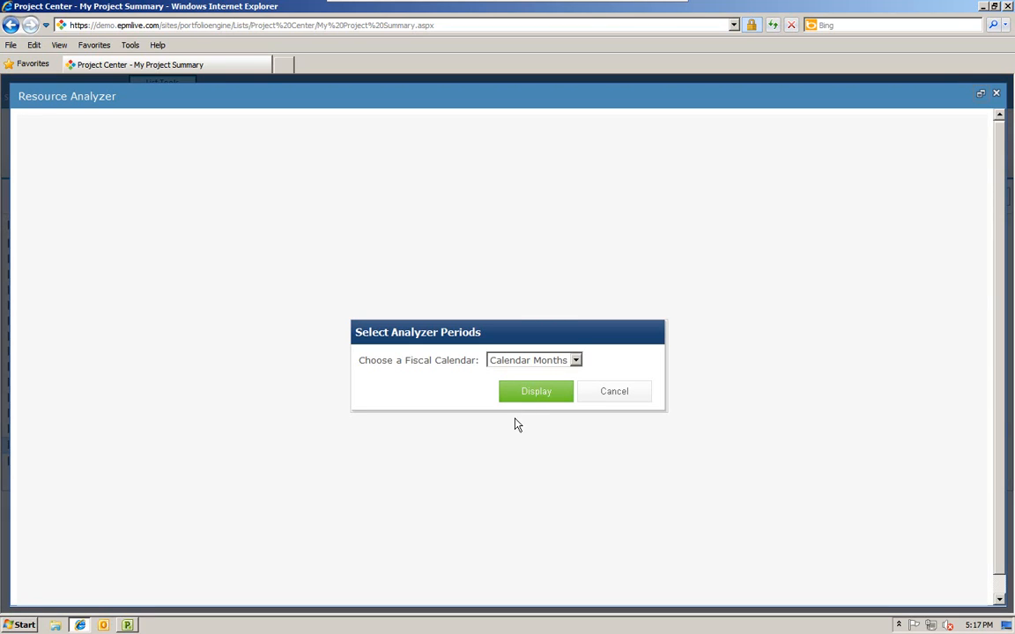
pyautogui.click(527, 391)
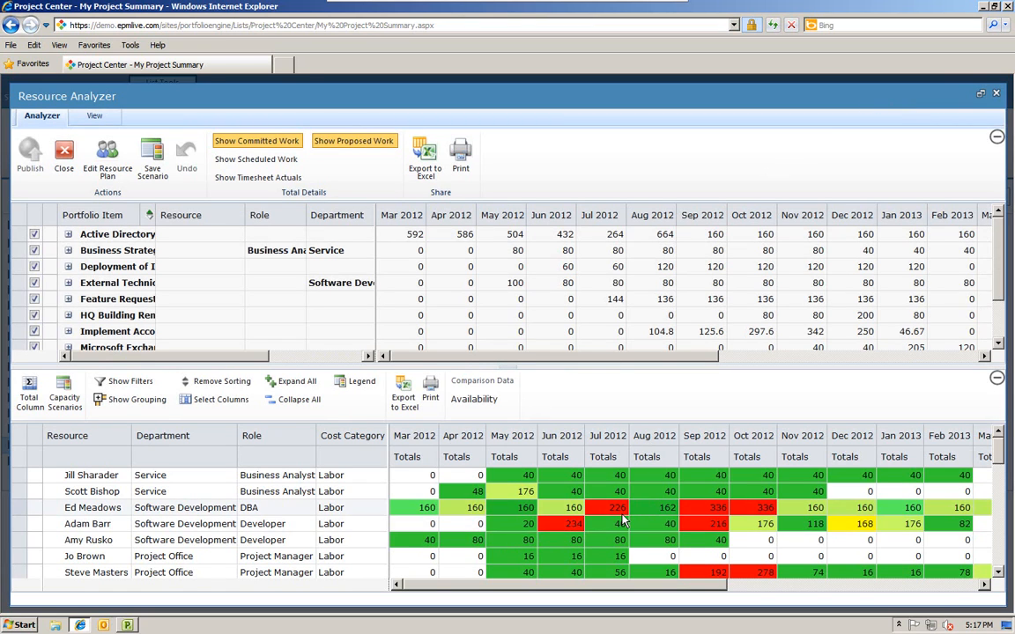
# Exclude Active Directory Upgrade, try shifting External Technical Readiness Training's allocation of 100 from May to August 2012, and close the Resource Analyzer without saving
pyautogui.click(35, 236)
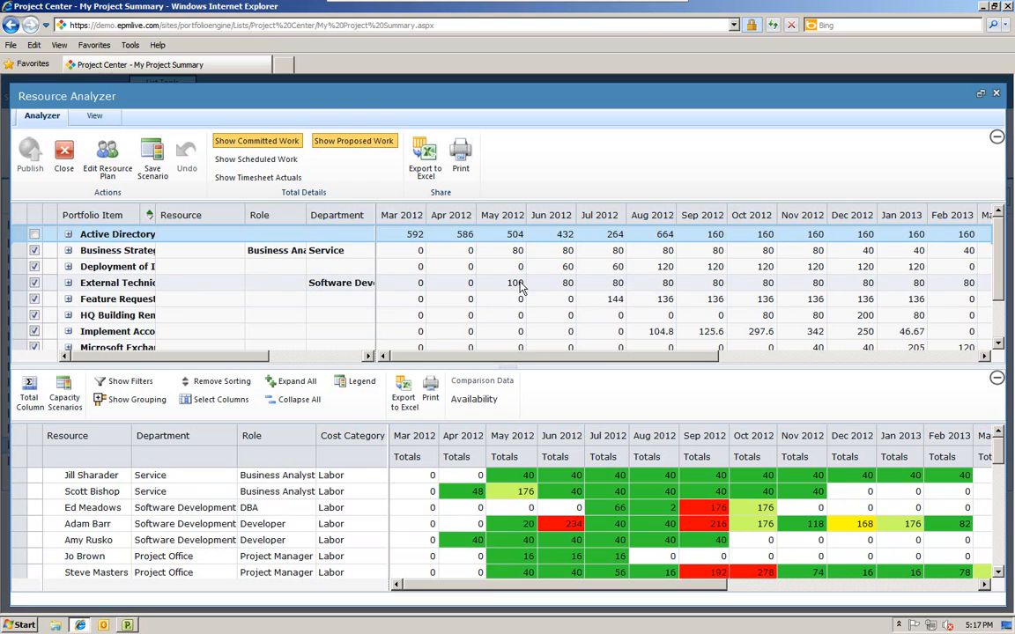
pyautogui.moveTo(513, 285); pyautogui.dragTo(617, 291)
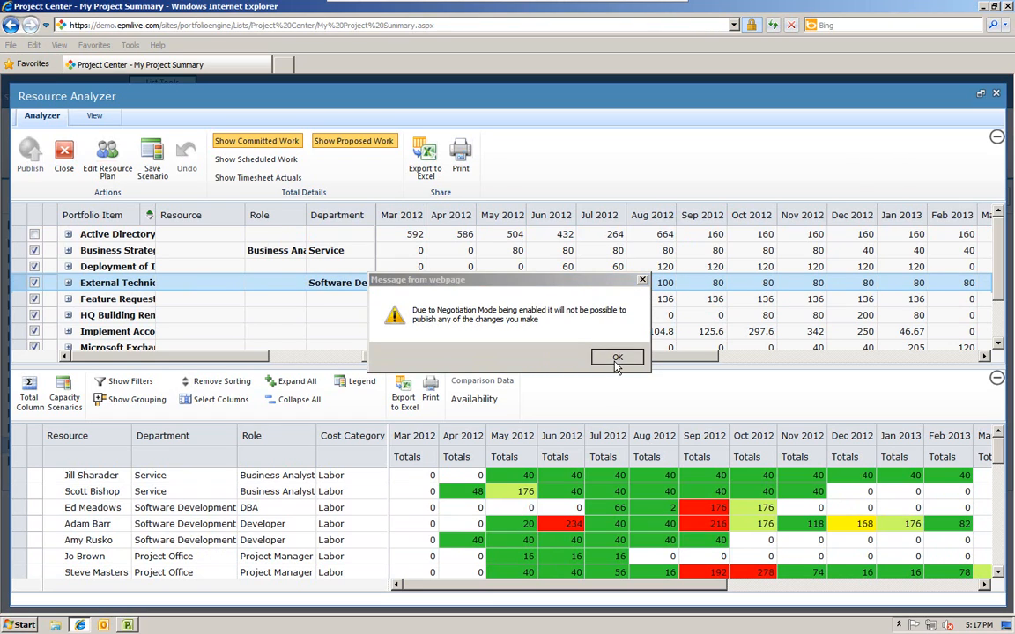
pyautogui.click(614, 356)
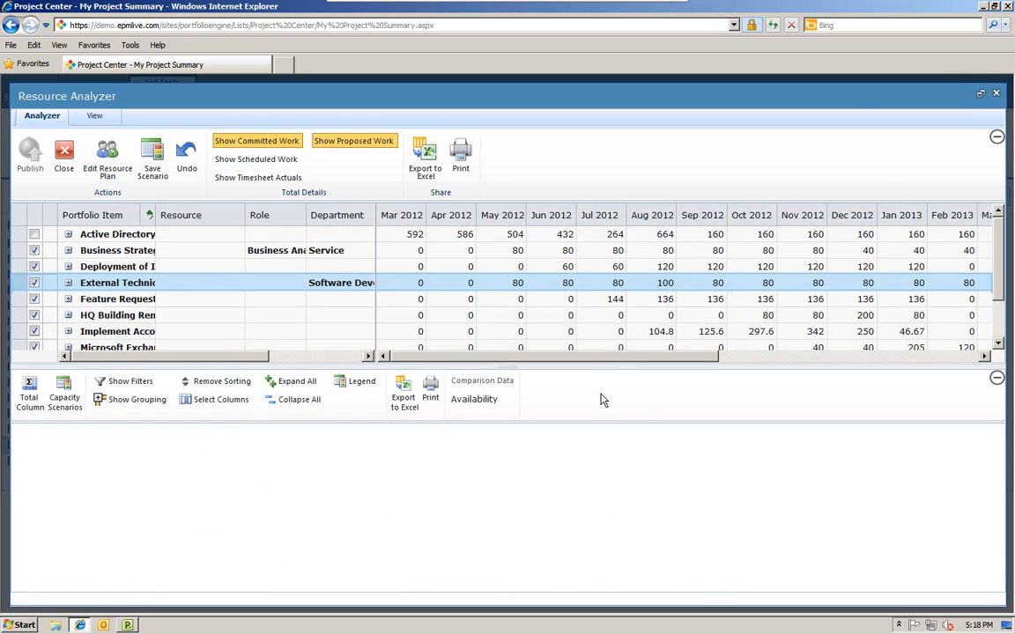
pyautogui.scroll(-1, 617, 458)
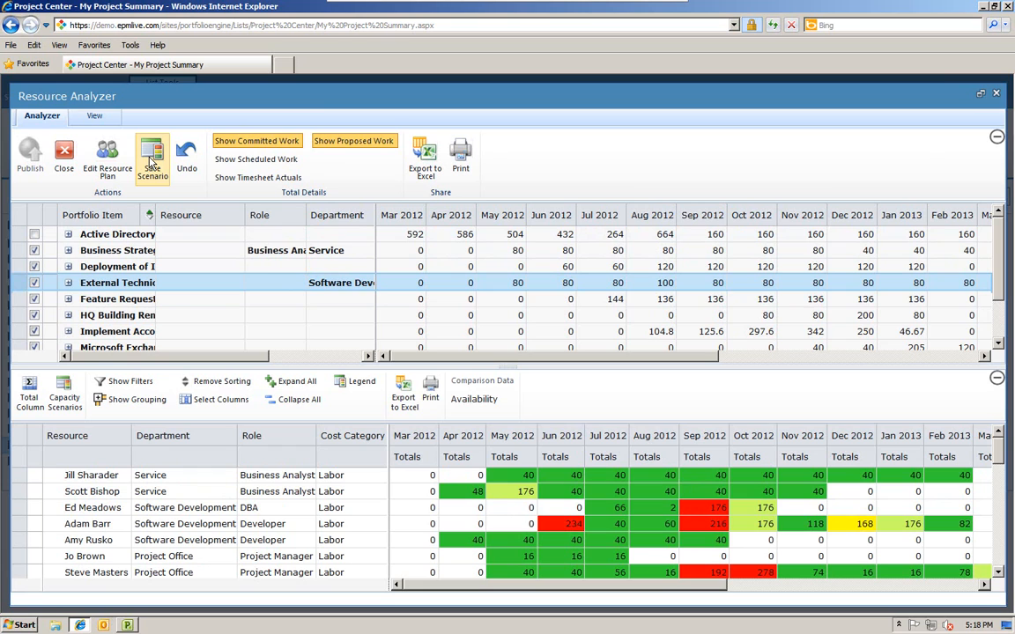
pyautogui.click(63, 157)
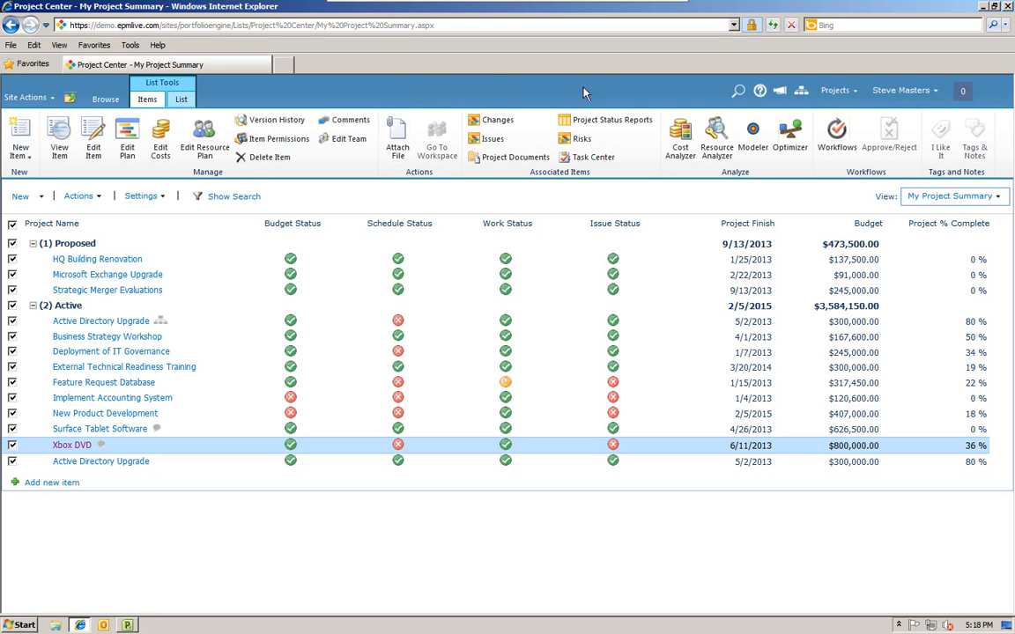
# Open the selected projects in the Modeler using the Budget Model and the Current version
pyautogui.click(752, 136)
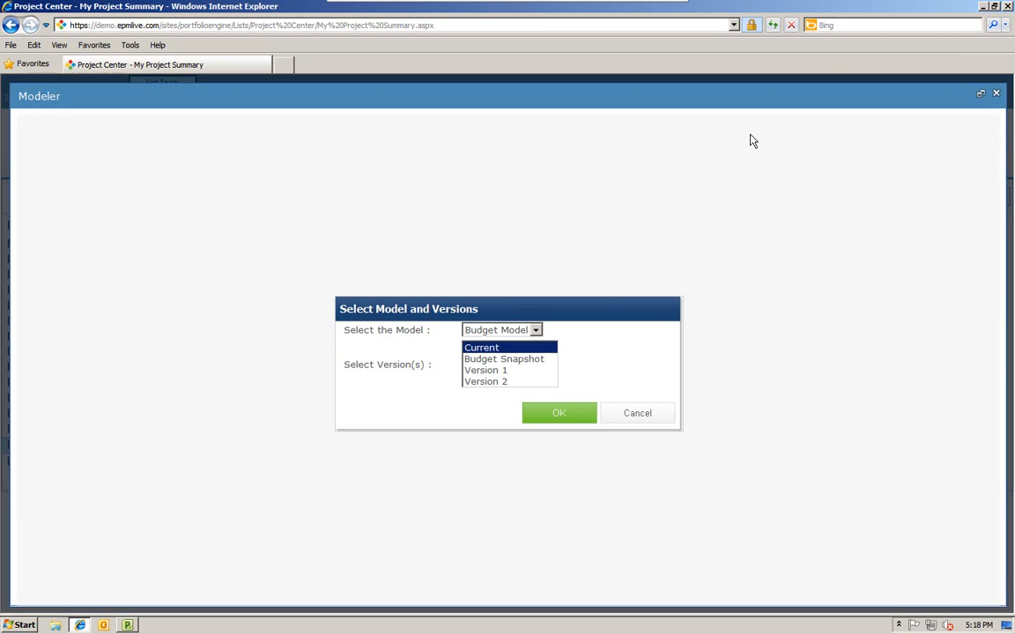
pyautogui.click(554, 418)
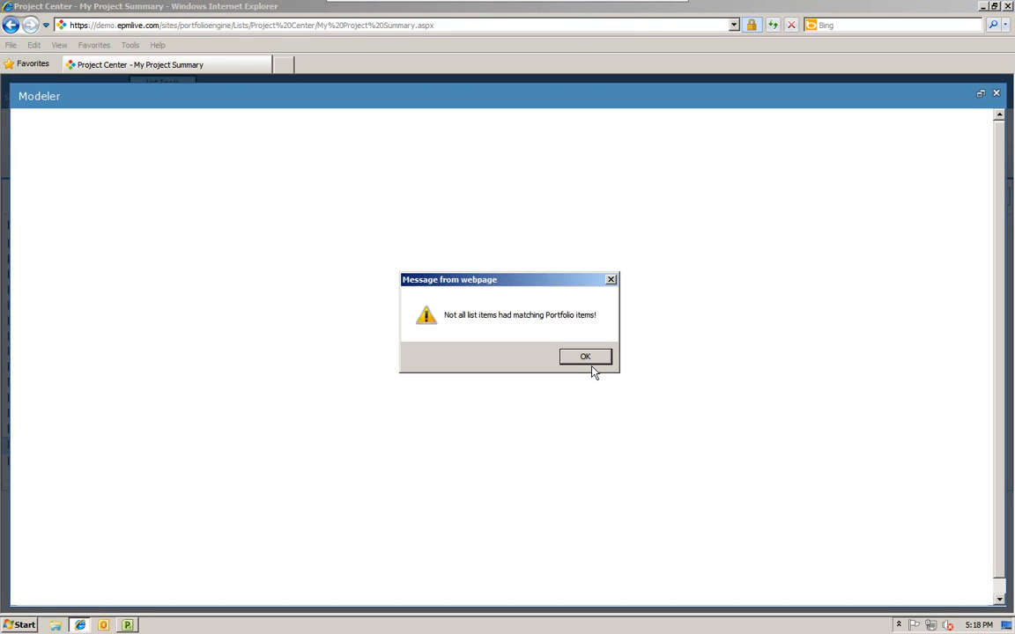
pyautogui.click(590, 362)
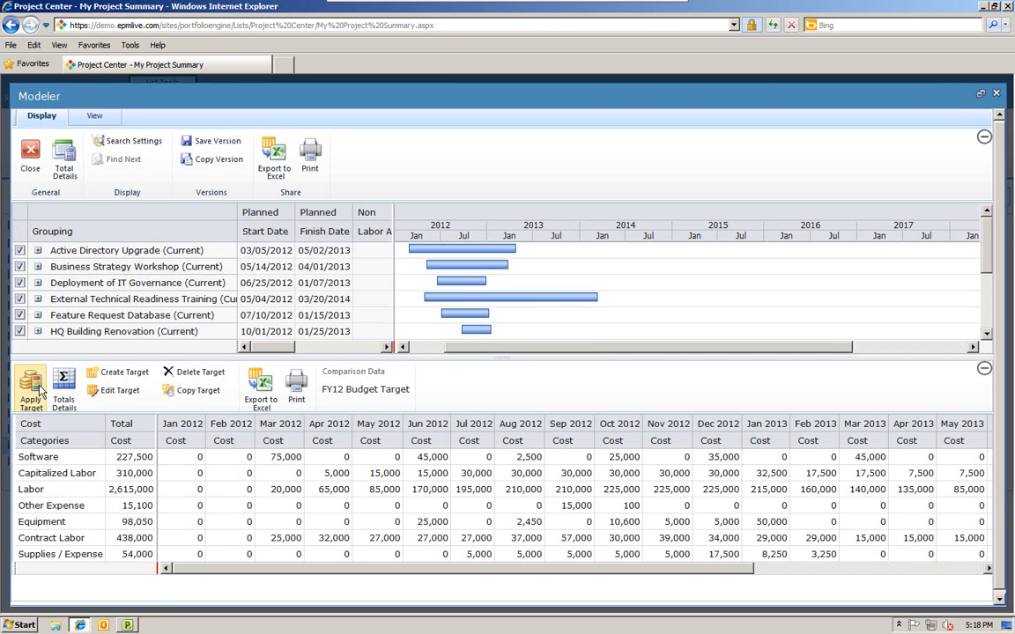
# Apply the FY12 Budget Target to the model's cost category comparison
pyautogui.click(32, 386)
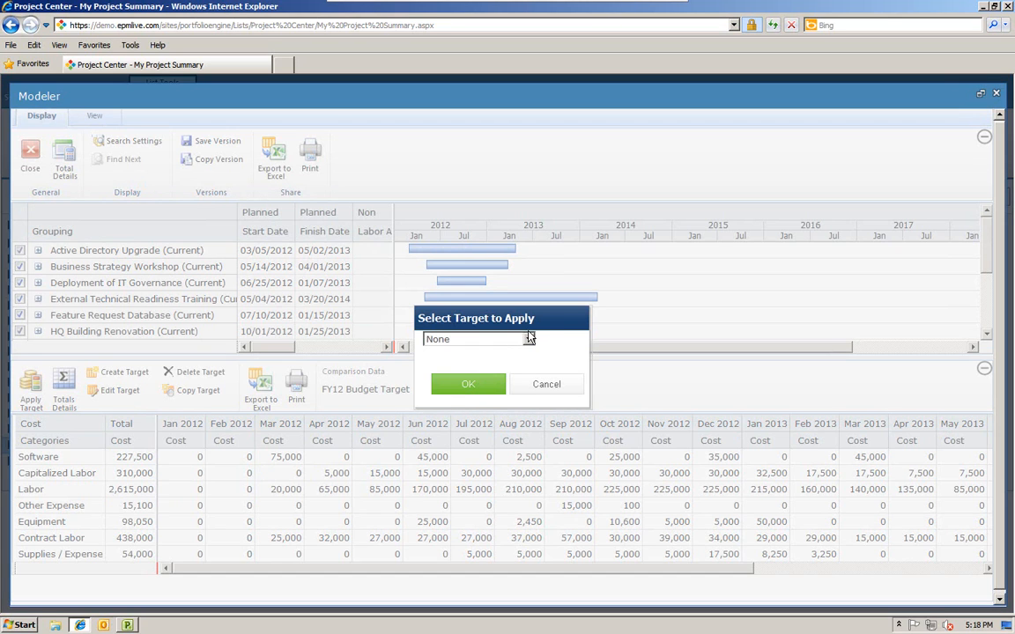
pyautogui.click(528, 339)
pyautogui.click(467, 366)
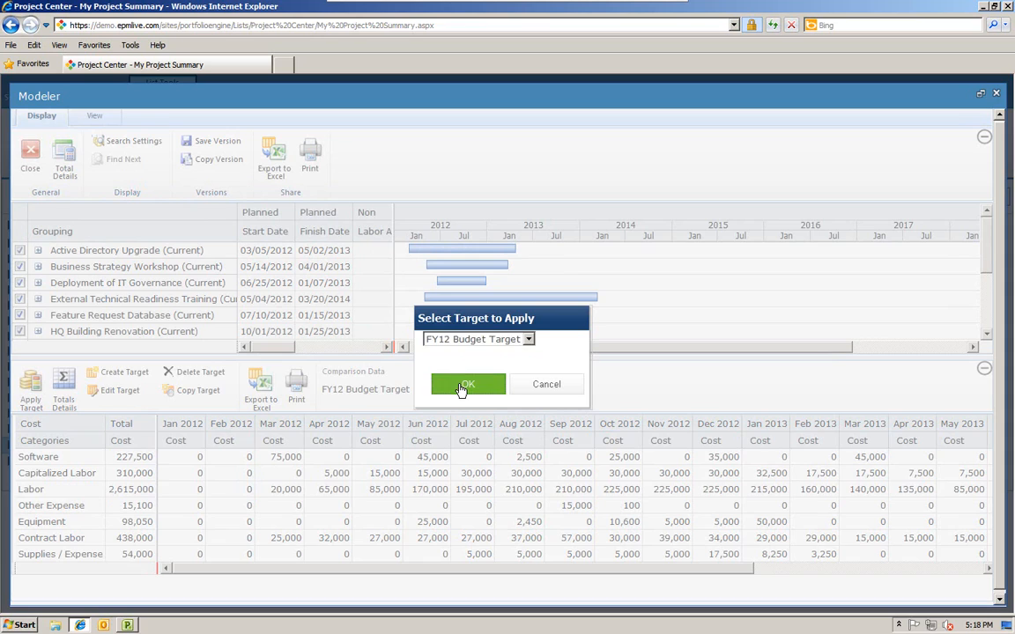
pyautogui.click(465, 385)
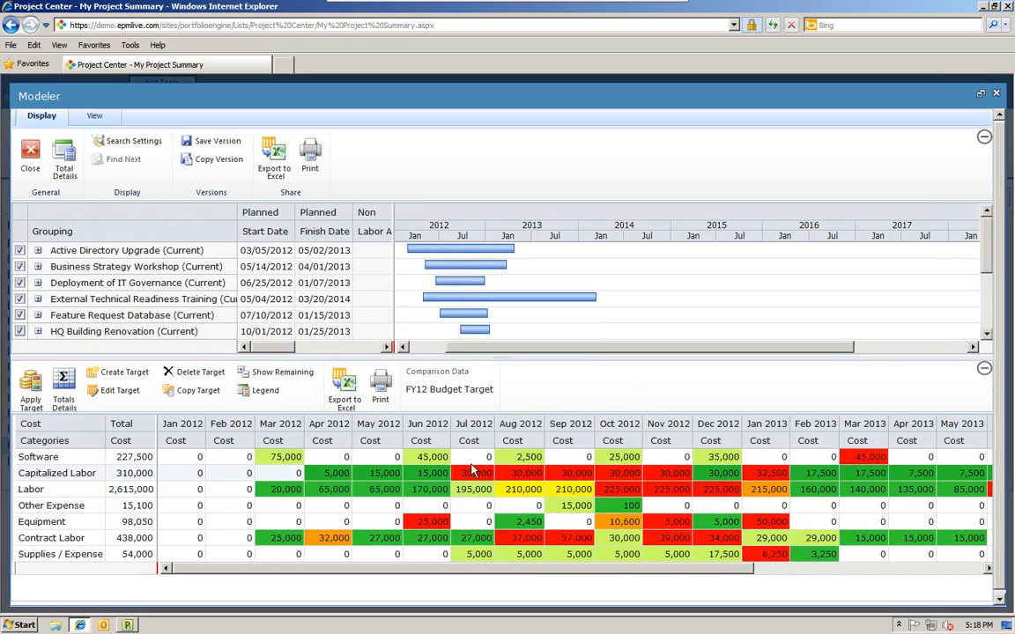
# Exclude Active Directory Upgrade, Business Strategy Workshop and Deployment of IT Governance from the modeled cost totals
pyautogui.click(19, 250)
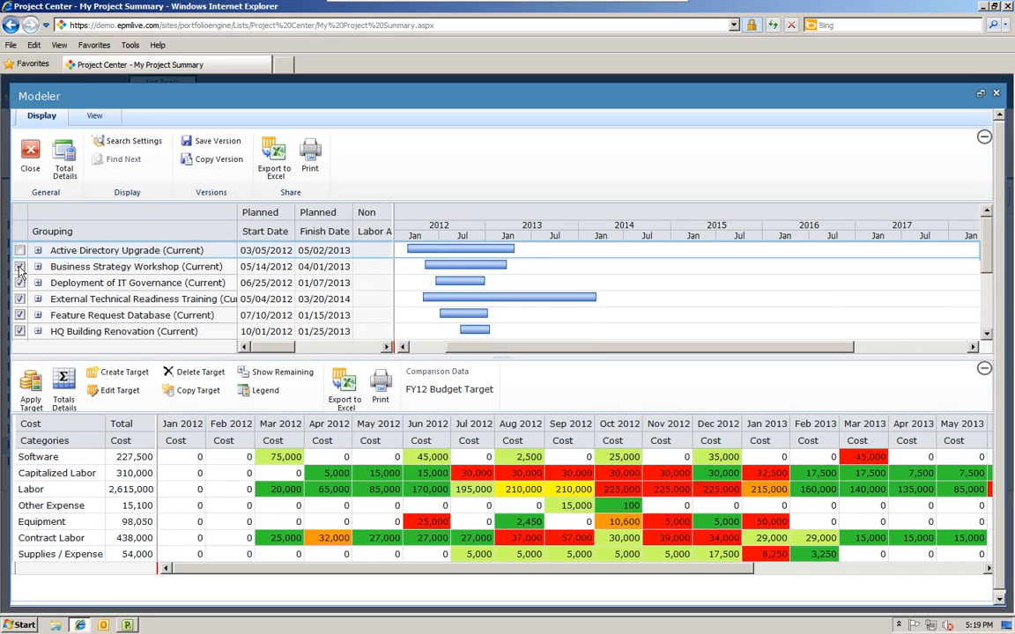
pyautogui.click(19, 266)
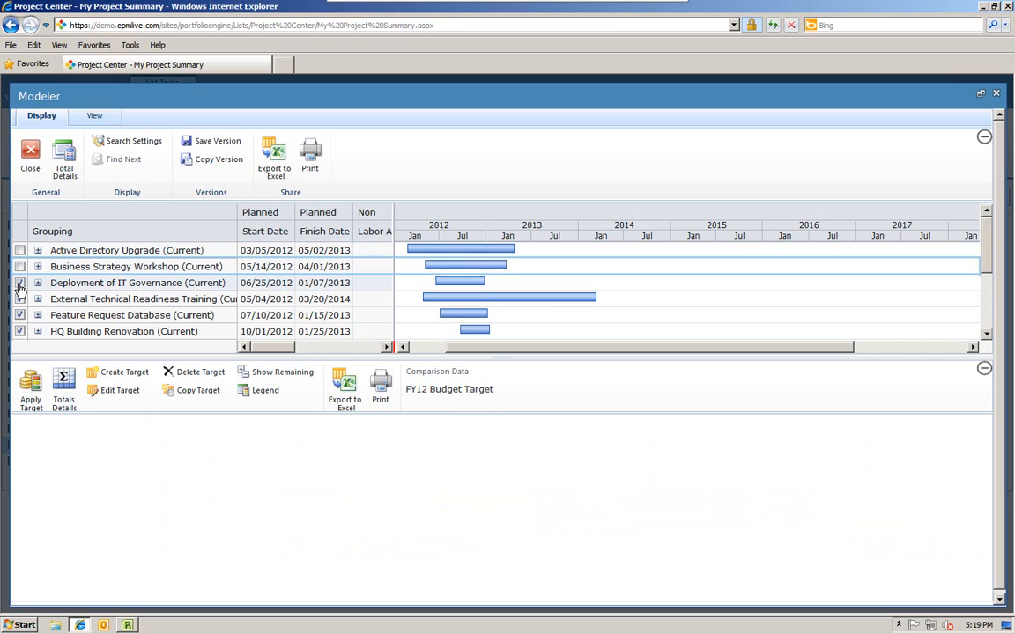
pyautogui.click(19, 285)
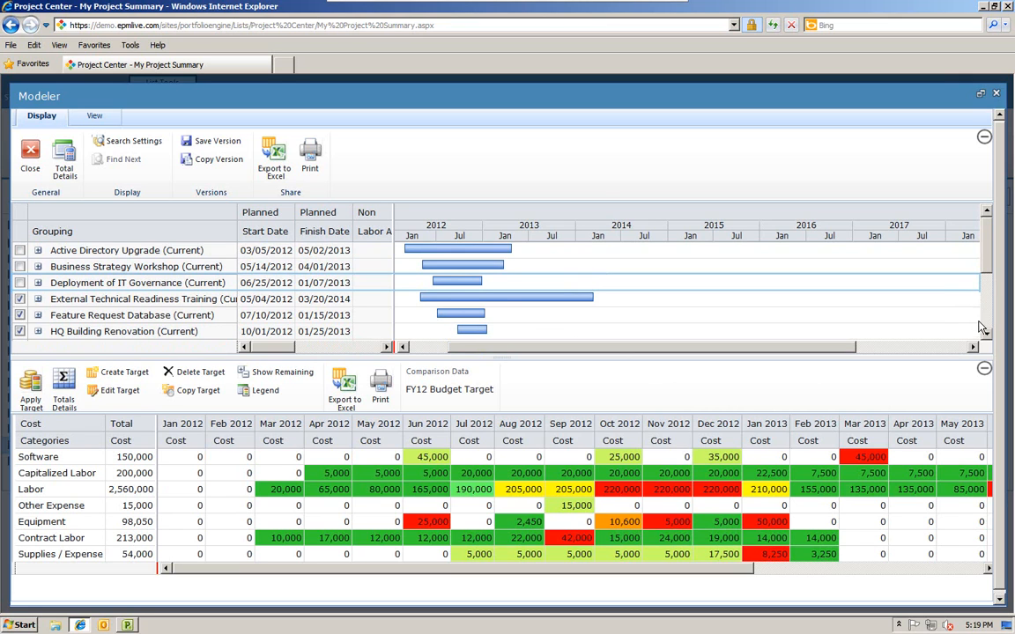
# Try moving the Xbox DVD project later on the model's timeline, and close the Modeler without saving a version
pyautogui.scroll(-5, 979, 326)
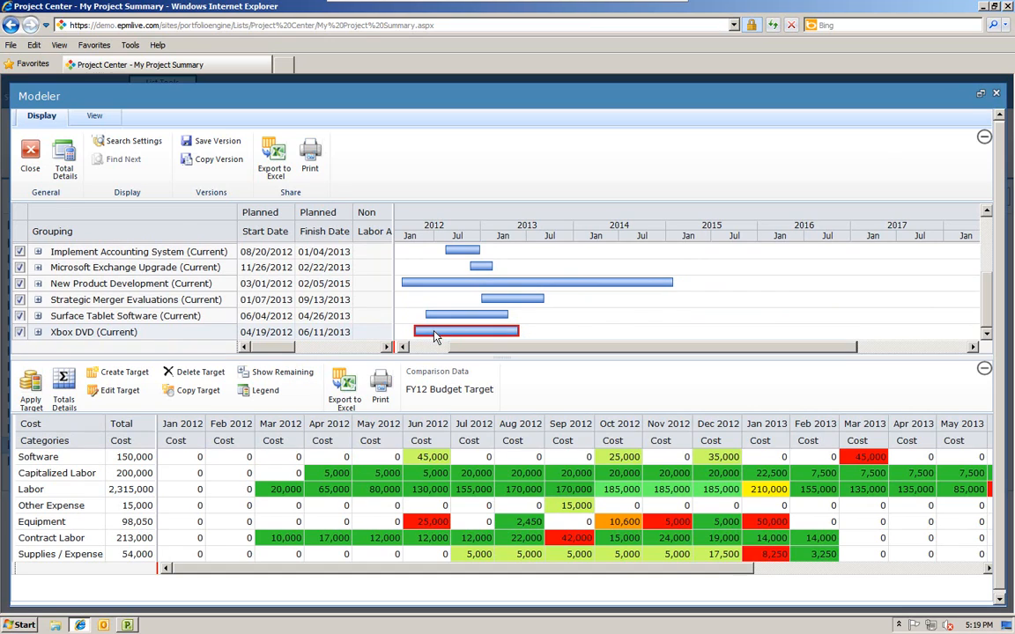
pyautogui.moveTo(433, 336); pyautogui.dragTo(554, 337)
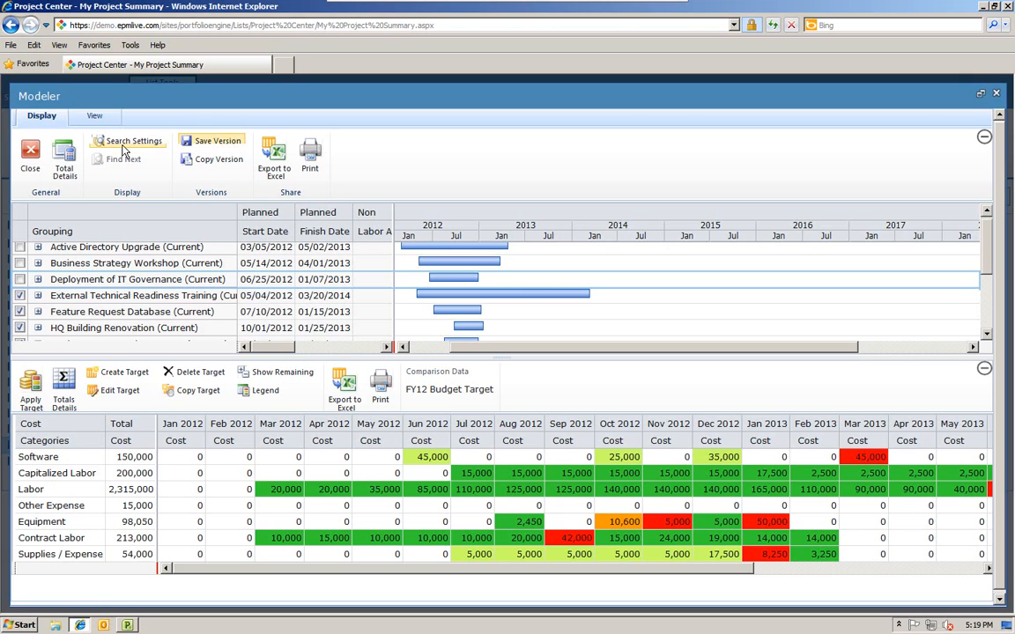
pyautogui.click(31, 152)
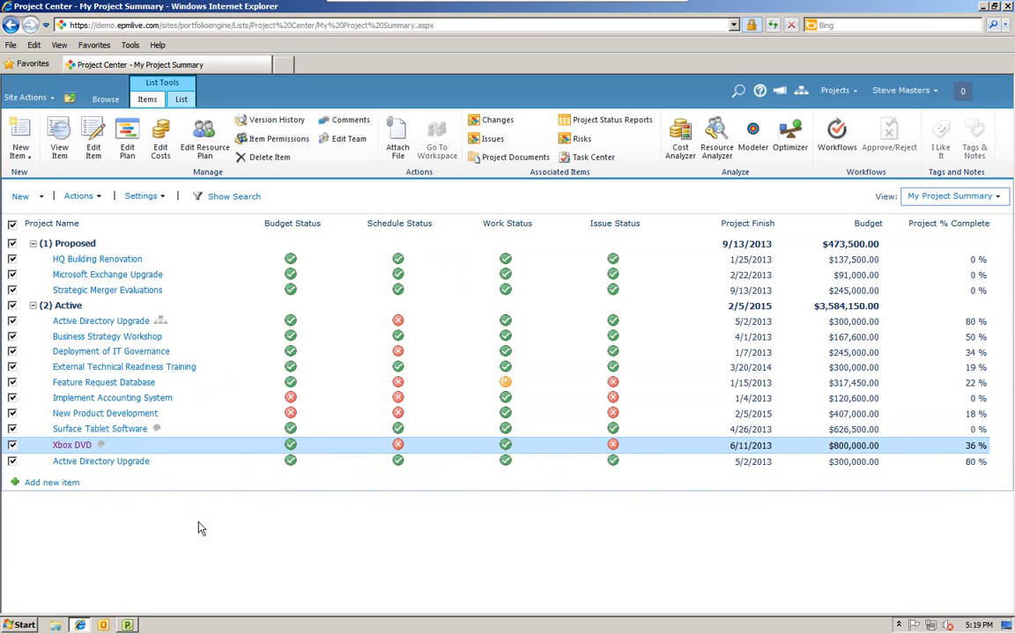
# Open the selected projects in the Optimizer and apply the 2,500,000 Budget strategy
pyautogui.click(791, 134)
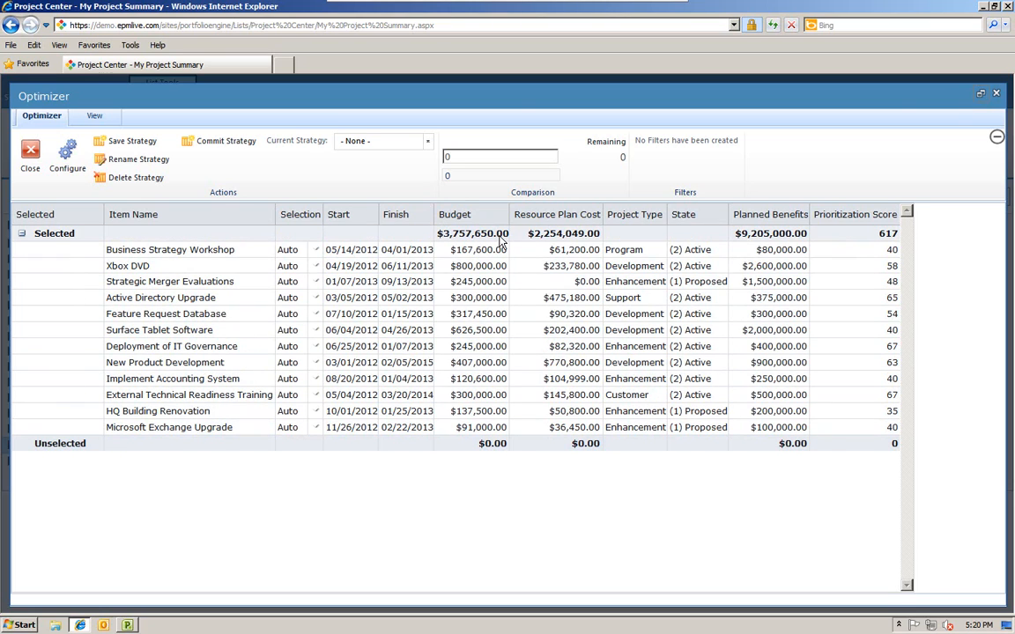
pyautogui.click(428, 142)
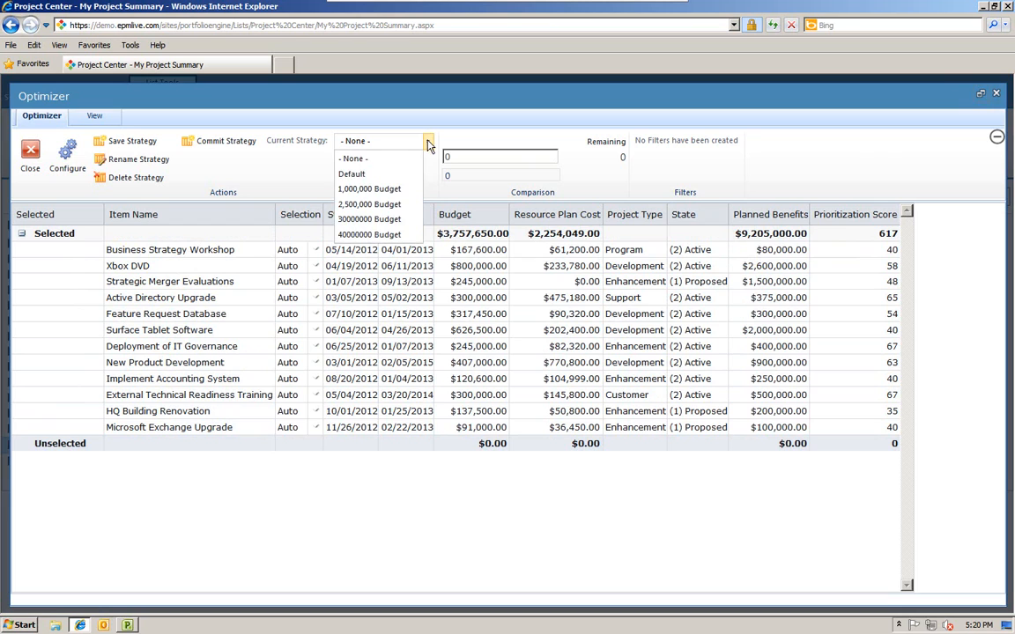
pyautogui.click(370, 204)
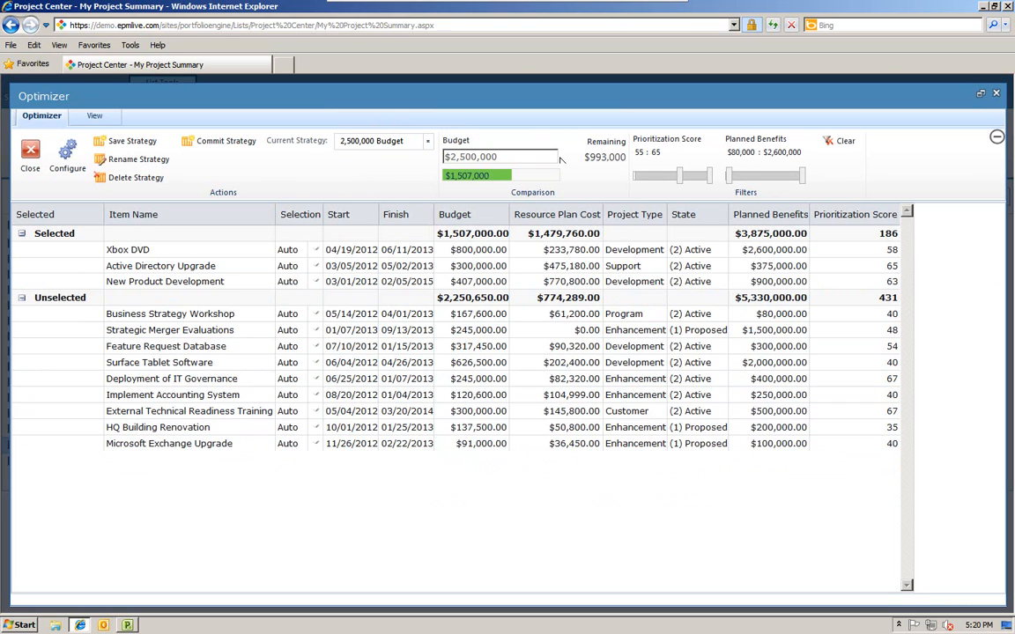
# Adjust the Optimizer filters to a Prioritization Score of 37 : 65 and Planned Benefits of $206,000 : $2,600,000
pyautogui.moveTo(679, 176); pyautogui.dragTo(608, 182)
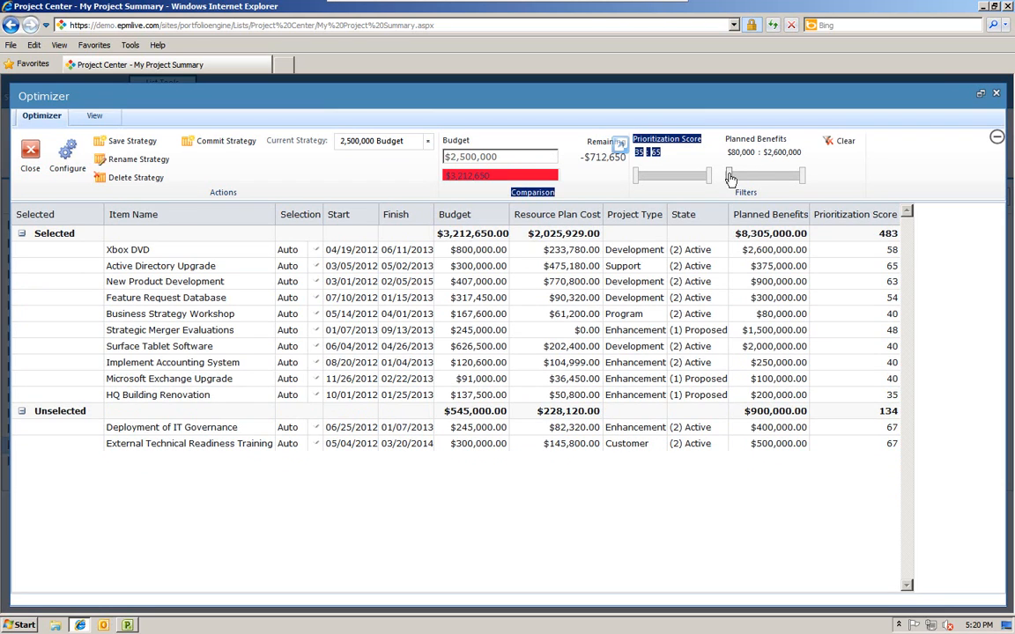
pyautogui.moveTo(731, 179); pyautogui.dragTo(716, 182)
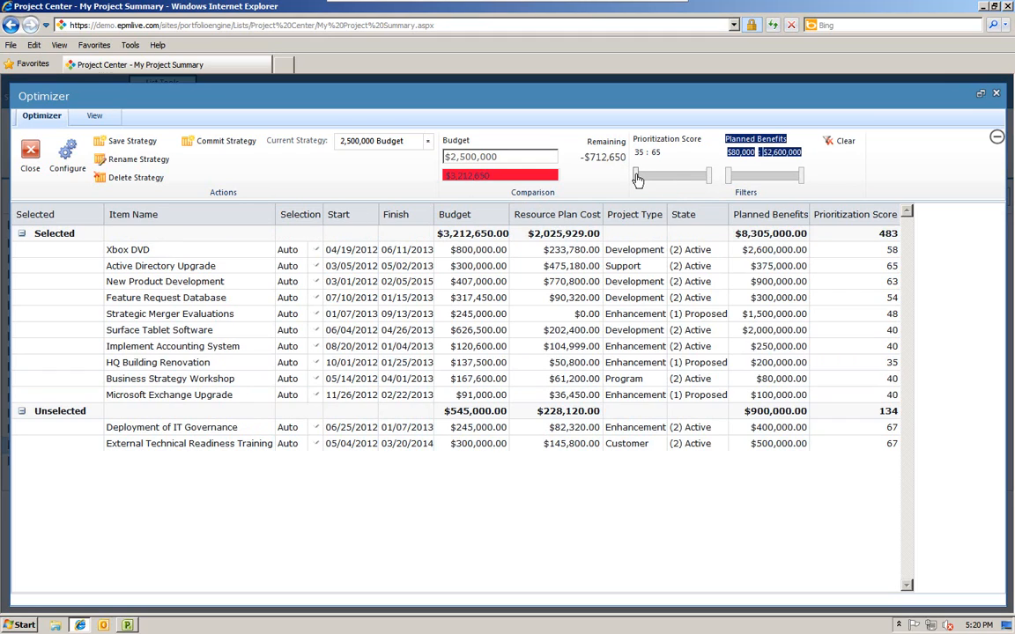
pyautogui.moveTo(638, 180); pyautogui.dragTo(648, 181)
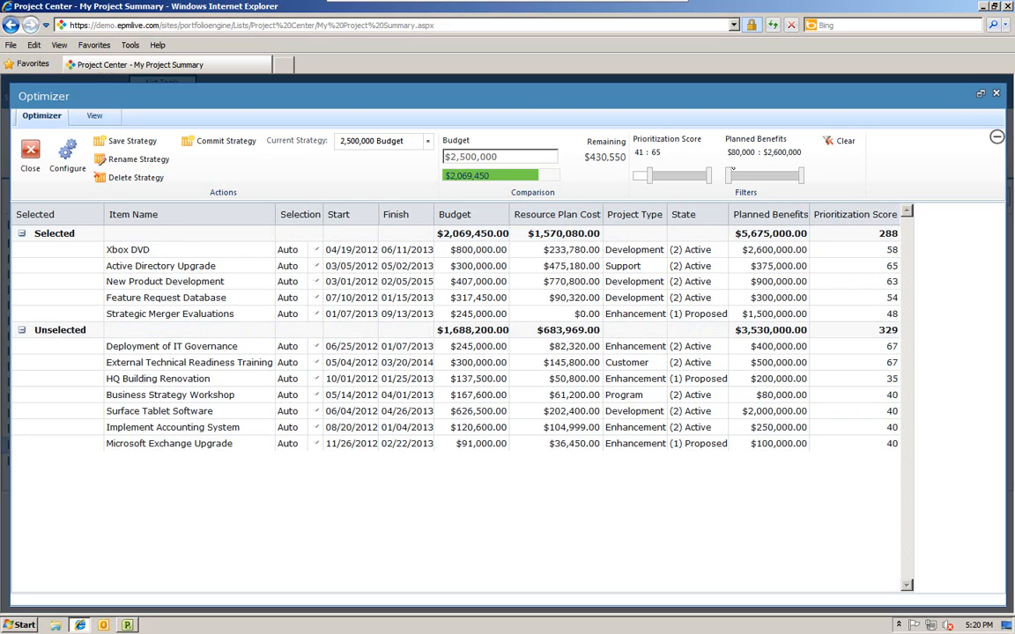
pyautogui.moveTo(651, 178); pyautogui.dragTo(640, 179)
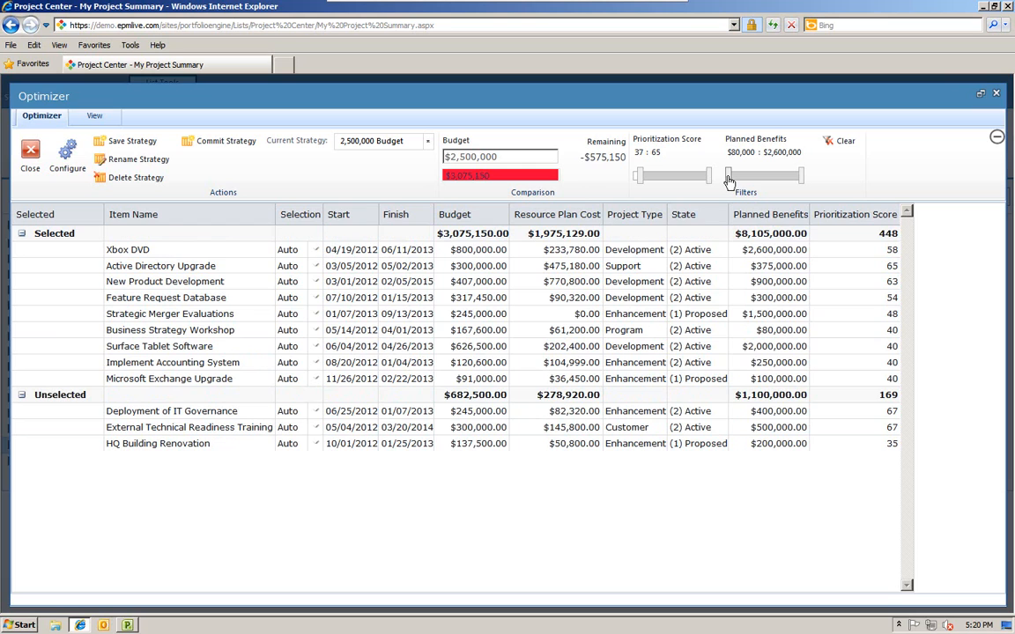
pyautogui.moveTo(730, 180); pyautogui.dragTo(743, 181)
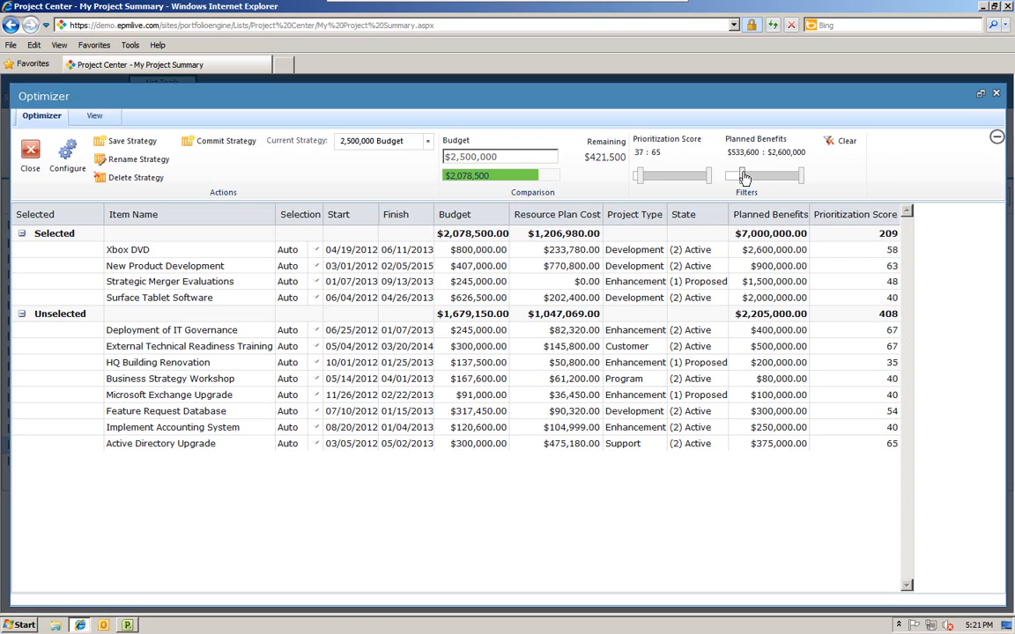
pyautogui.moveTo(743, 181); pyautogui.dragTo(731, 180)
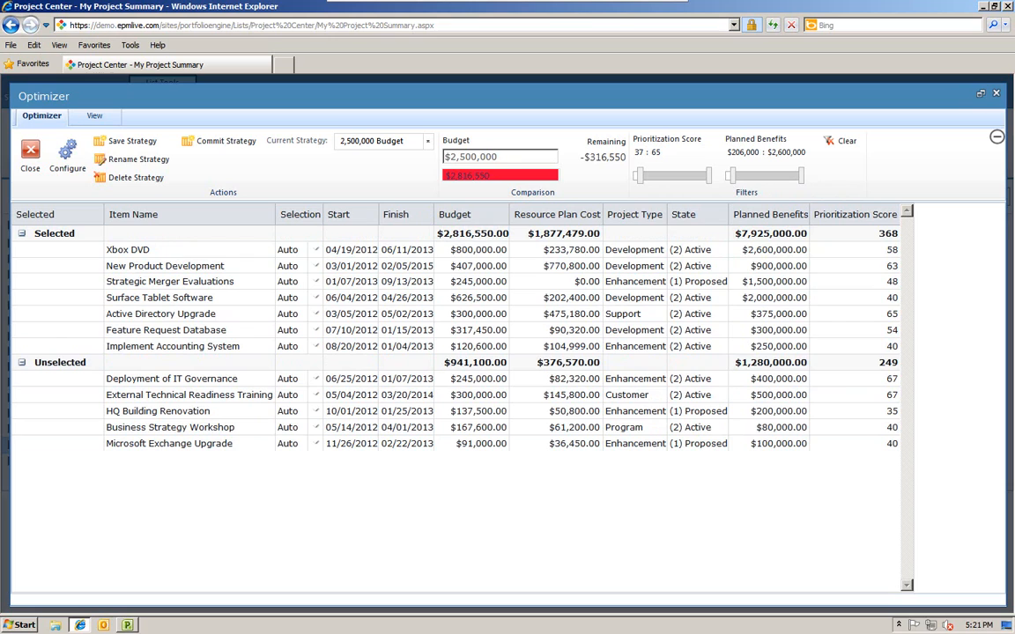
# Check the selection options for the Xbox DVD project, and close the Optimizer without saving the strategy
pyautogui.click(315, 251)
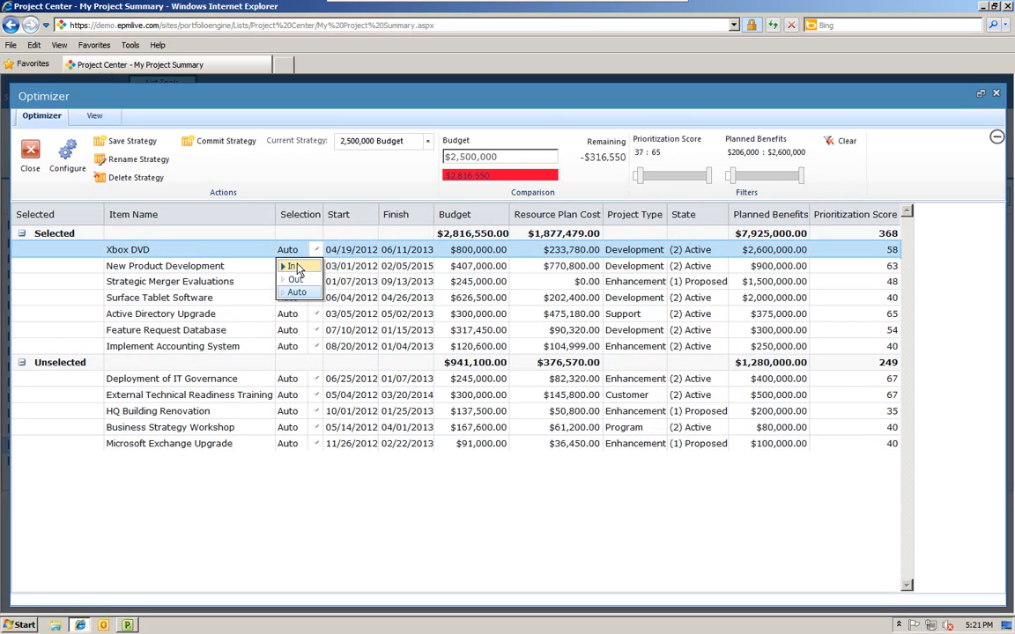
pyautogui.click(348, 180)
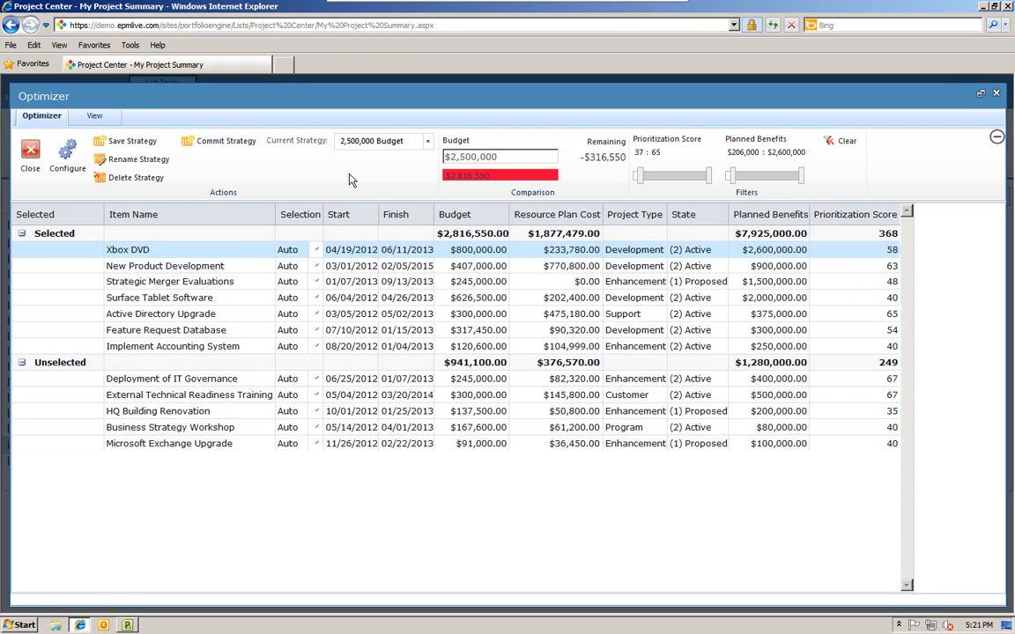
pyautogui.click(30, 155)
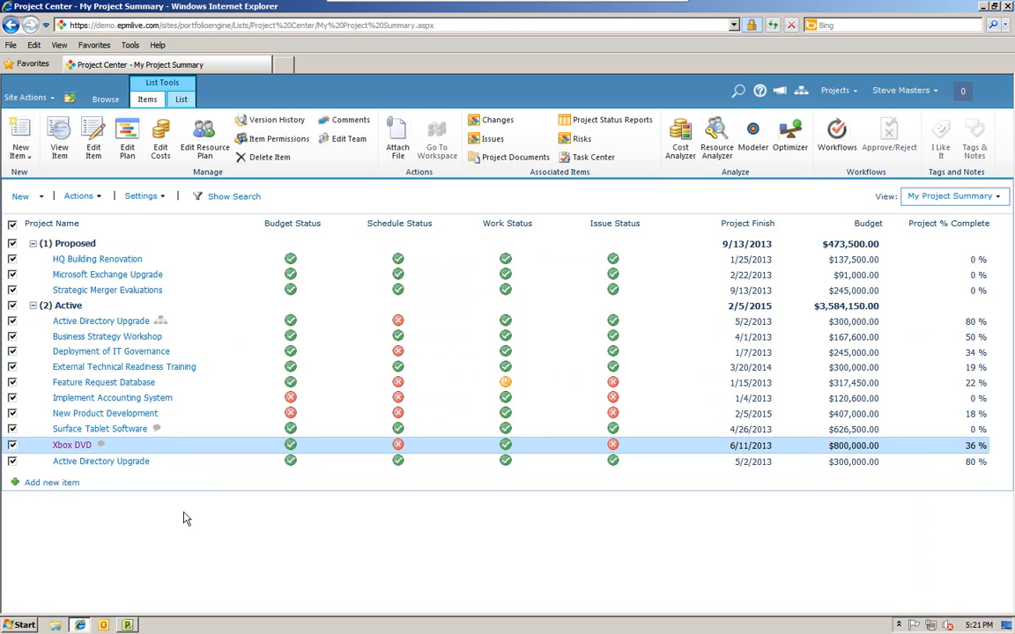
# Go to the project portfolios and view the projects associated with the Product Innovation portfolio, closing the list when done
pyautogui.click(95, 98)
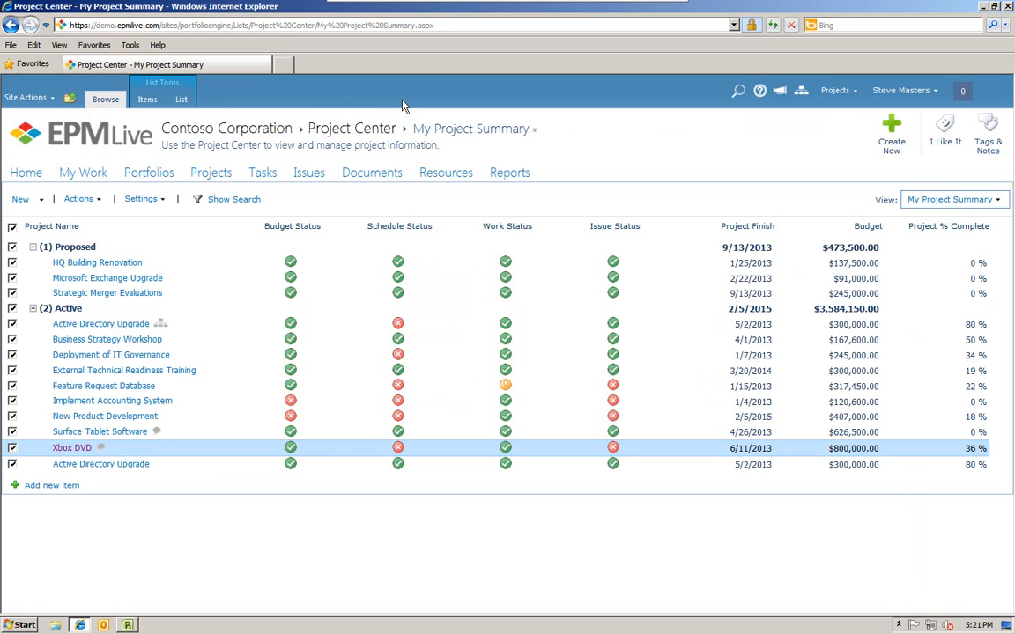
pyautogui.click(141, 176)
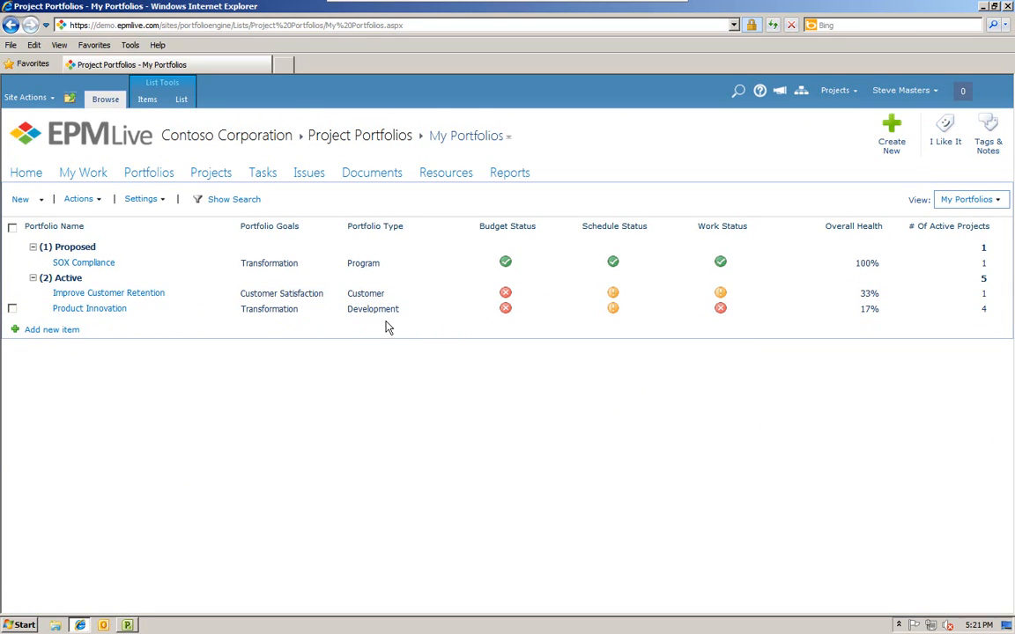
pyautogui.click(433, 316)
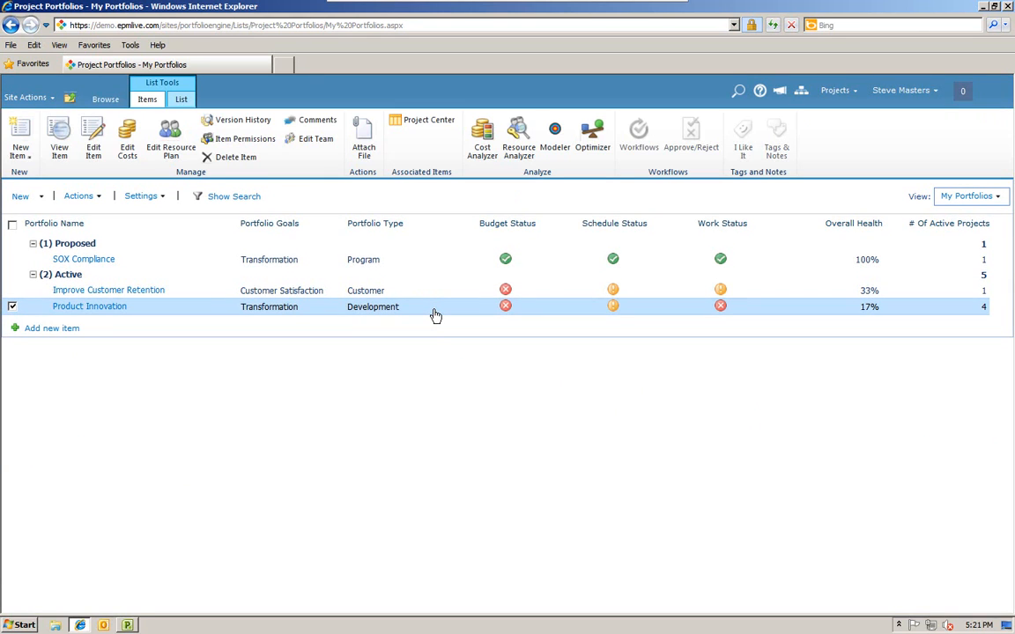
pyautogui.click(416, 125)
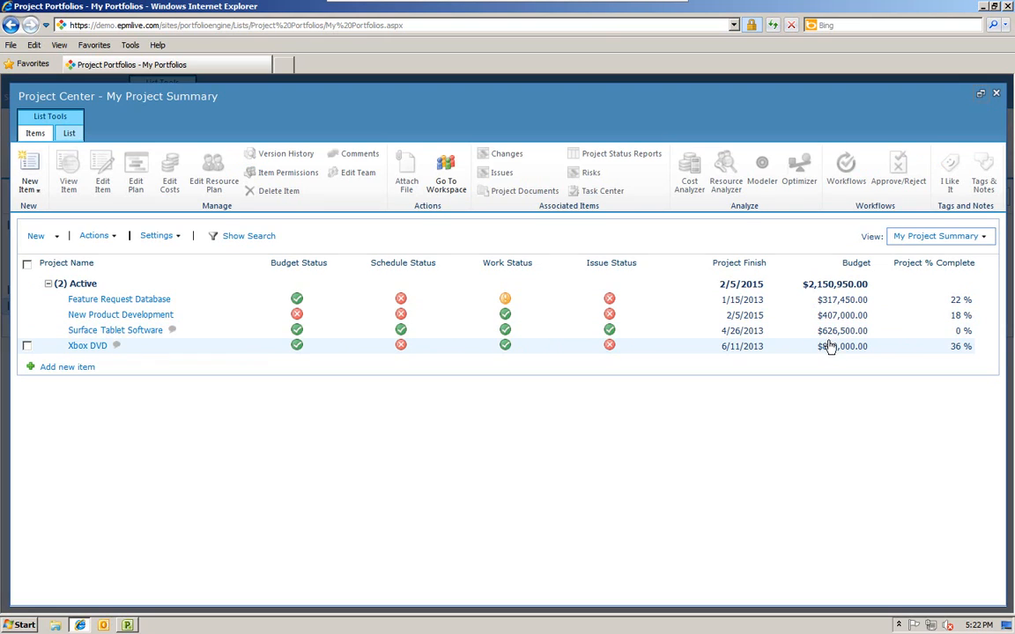
pyautogui.click(995, 93)
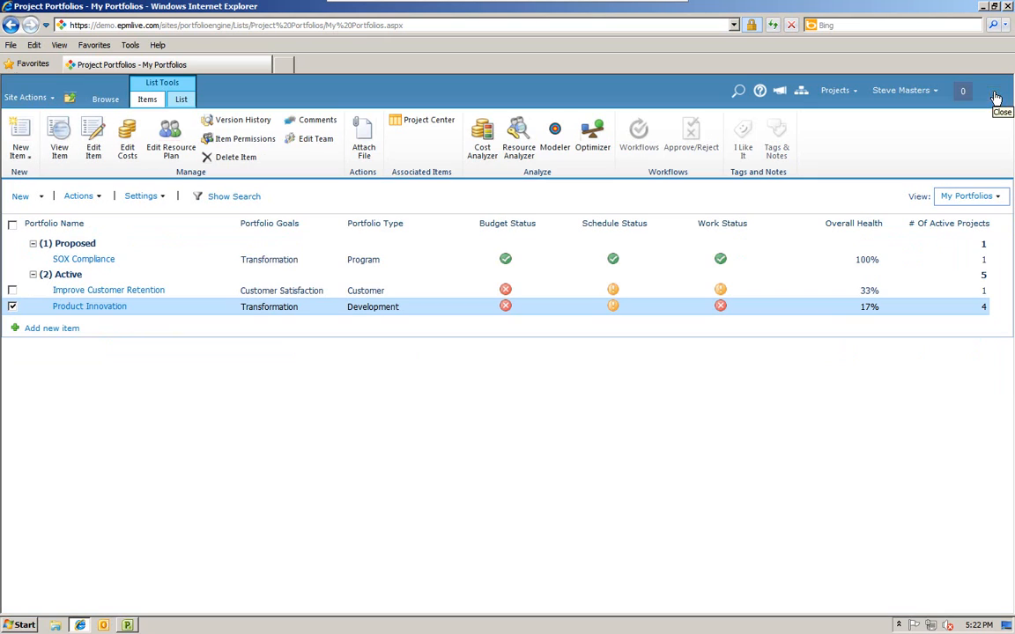
# Switch the portfolios to the Portfolio Dashboard view and review its budget, benefit and priority charts and project health list
pyautogui.click(998, 198)
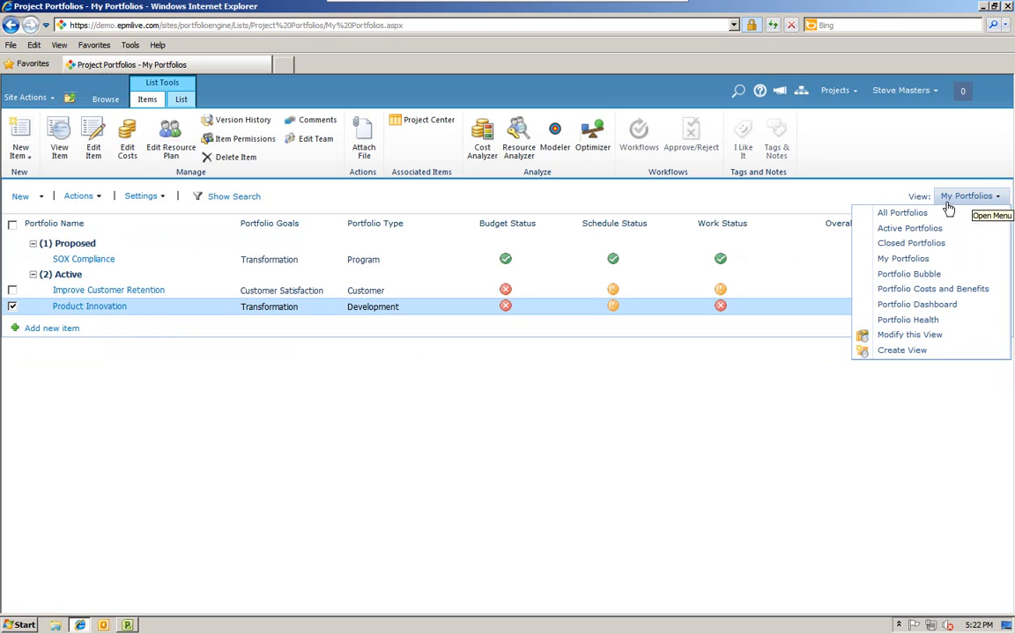
pyautogui.click(917, 305)
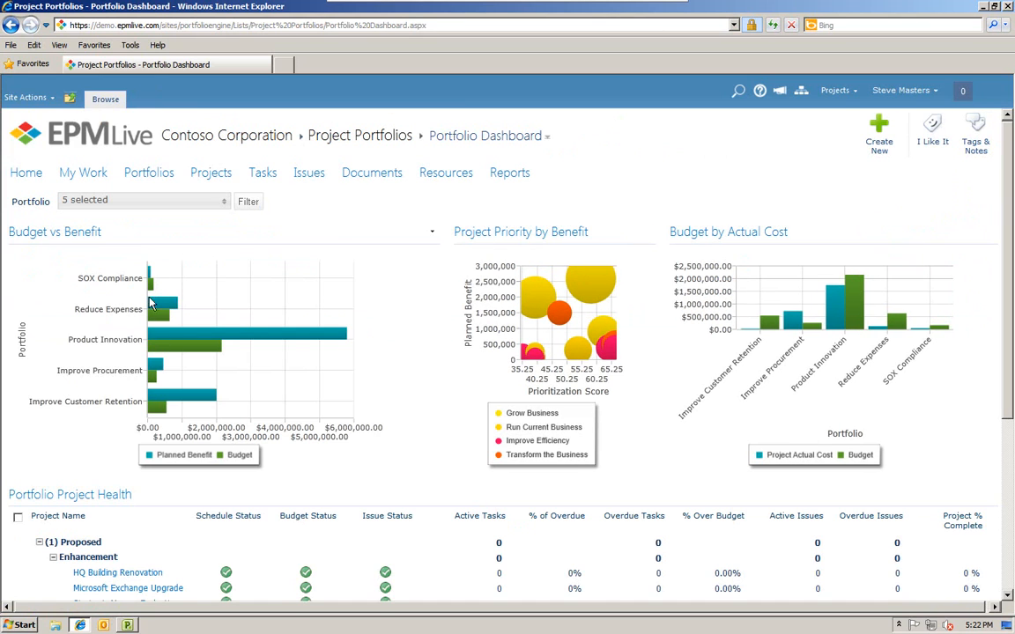
pyautogui.moveTo(150, 406)
pyautogui.scroll(-2, 396, 511)
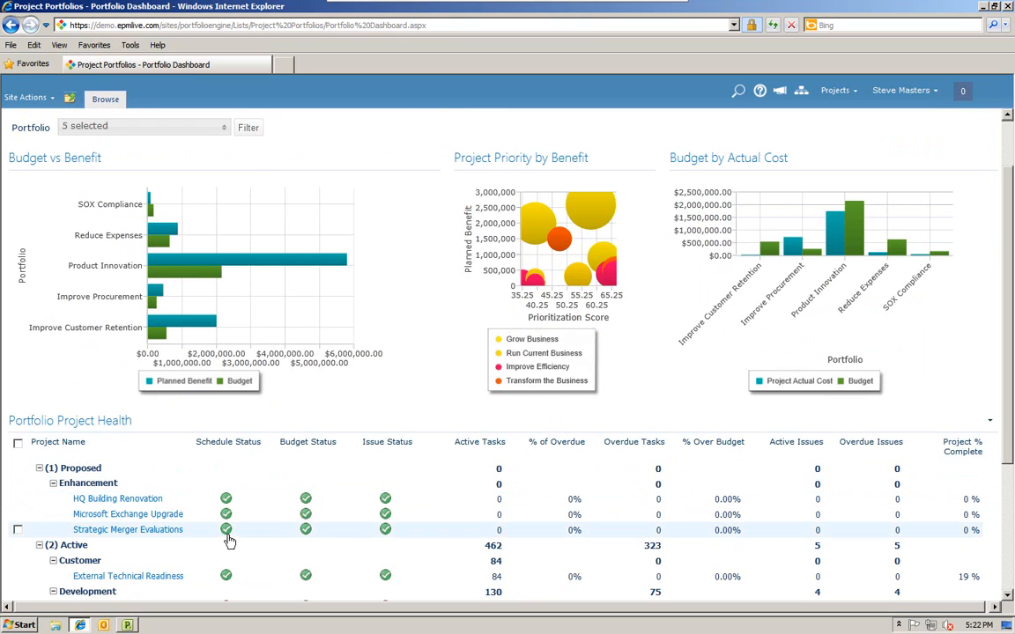
pyautogui.scroll(-2, 278, 552)
pyautogui.scroll(5, 305, 556)
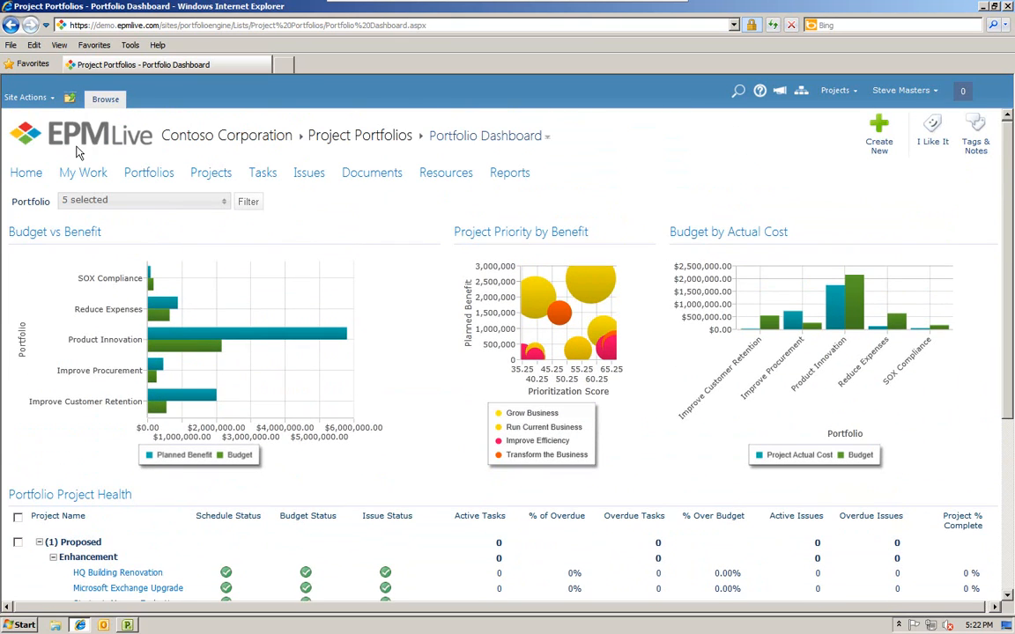
# Open the Reports page, review its project charts, and check the web part options of the # of Projects by State chart
pyautogui.click(508, 176)
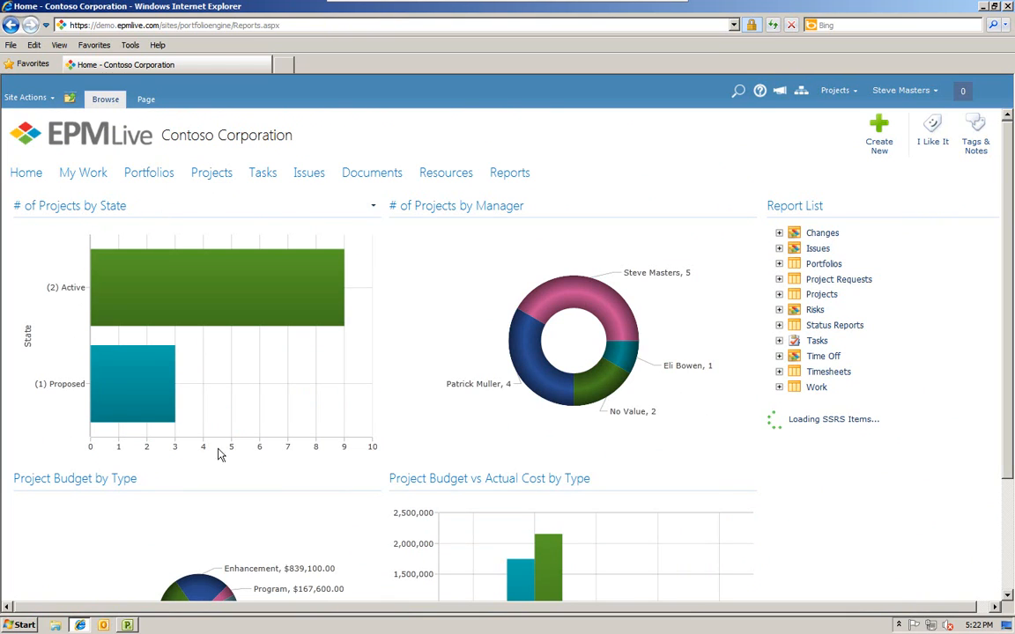
pyautogui.click(1007, 596)
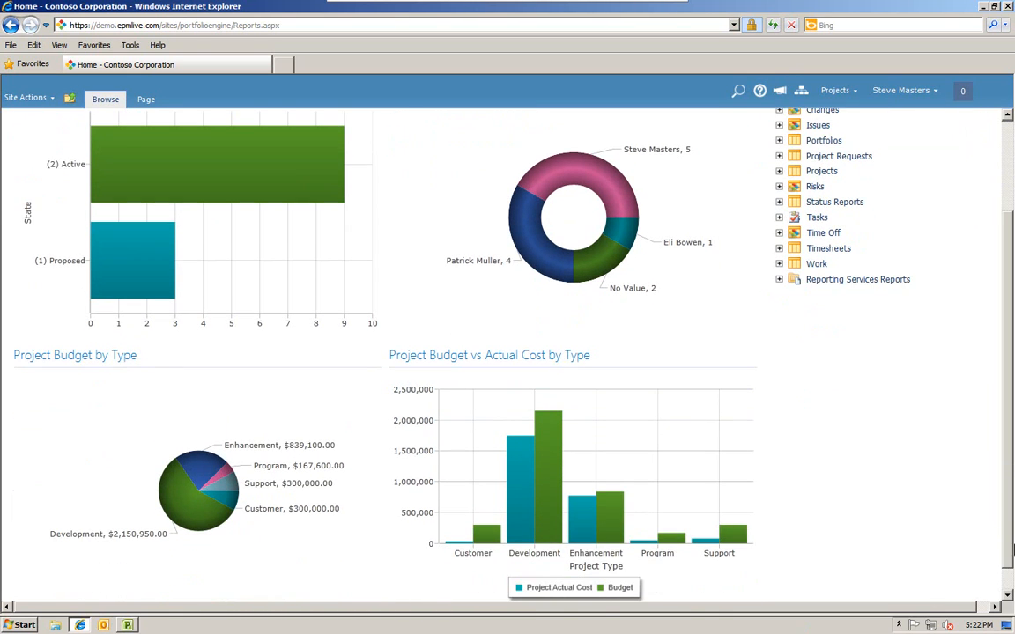
pyautogui.scroll(3, 577, 366)
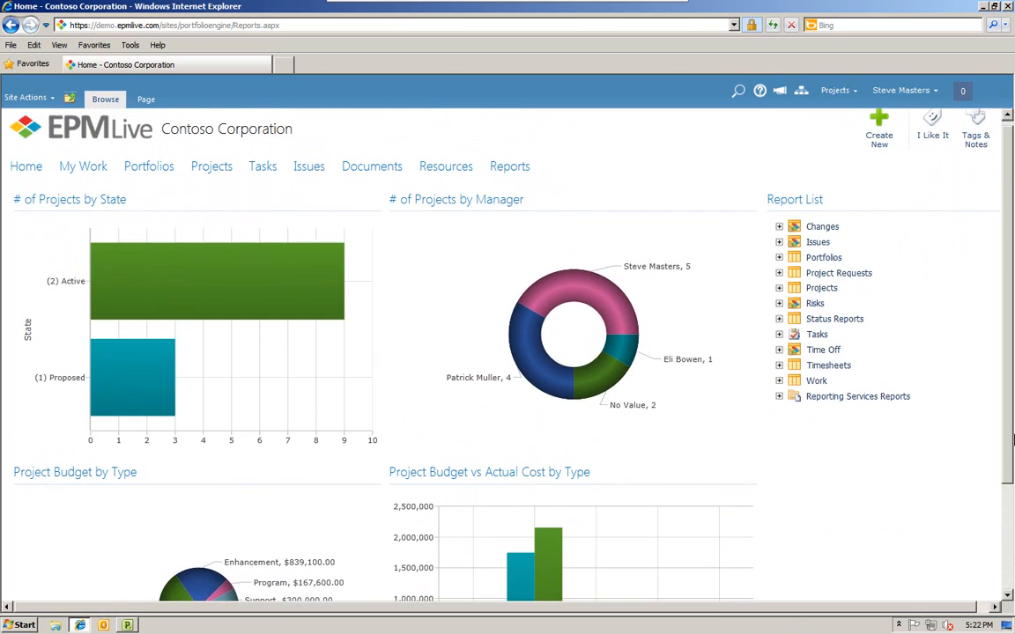
pyautogui.moveTo(577, 365)
pyautogui.moveTo(178, 294)
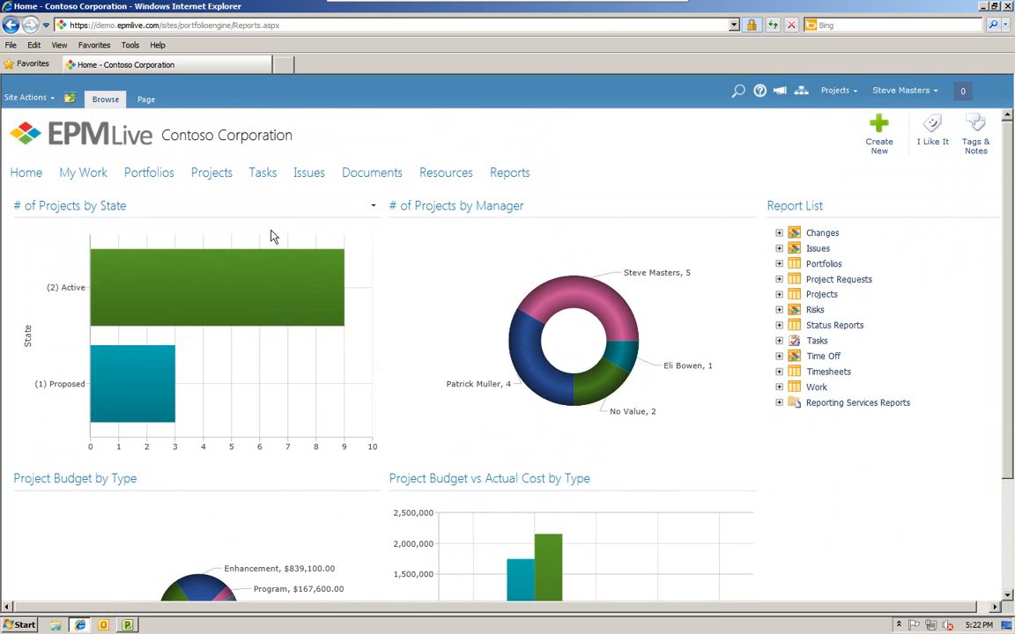
pyautogui.click(373, 208)
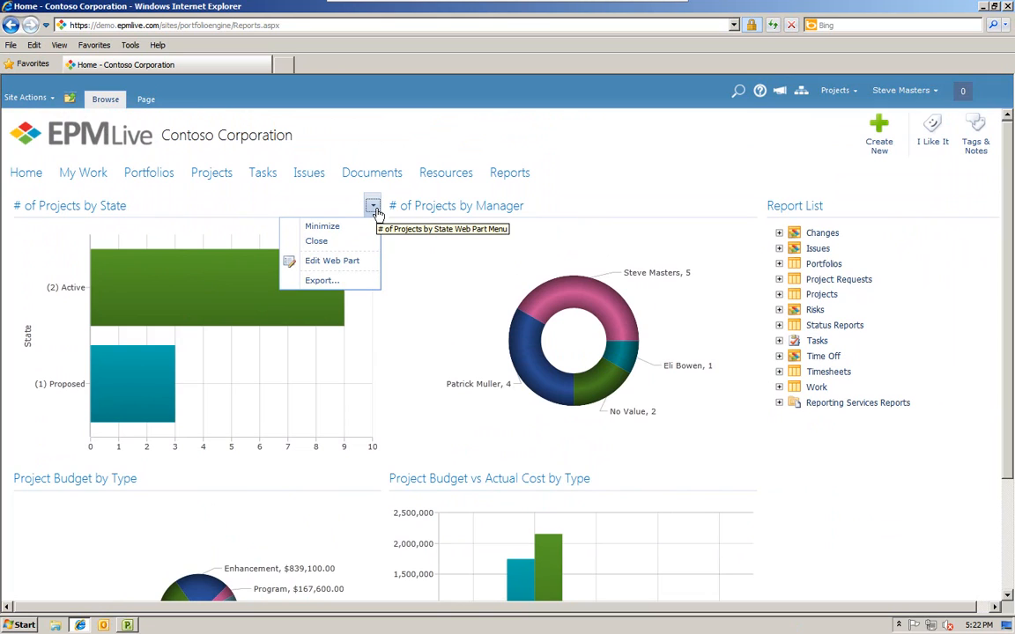
pyautogui.click(626, 161)
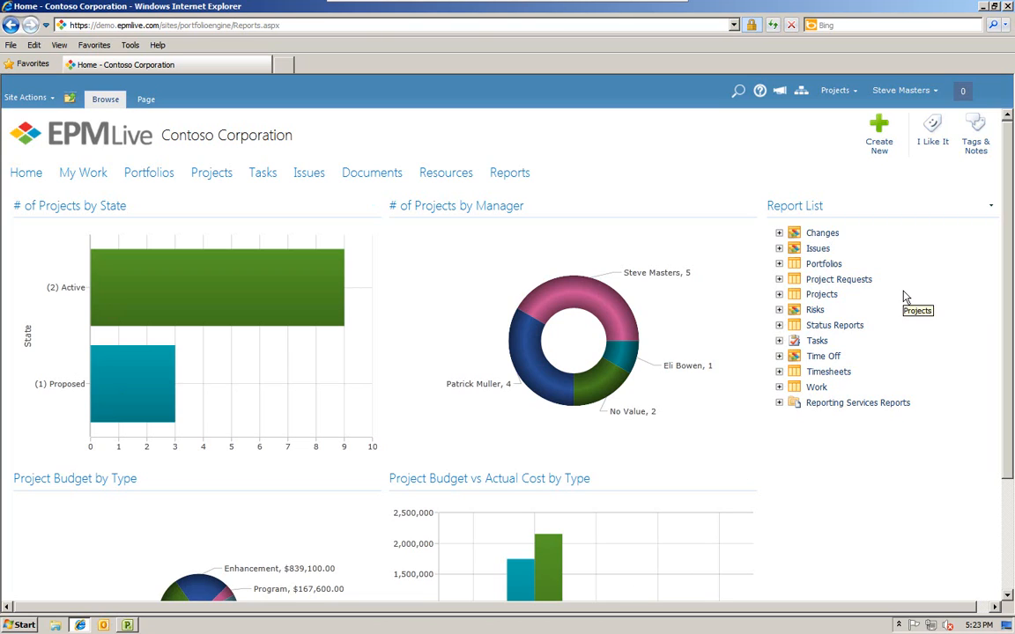
# View the Active Issues by Priority report and its alternative issue views, and close the report
pyautogui.click(779, 250)
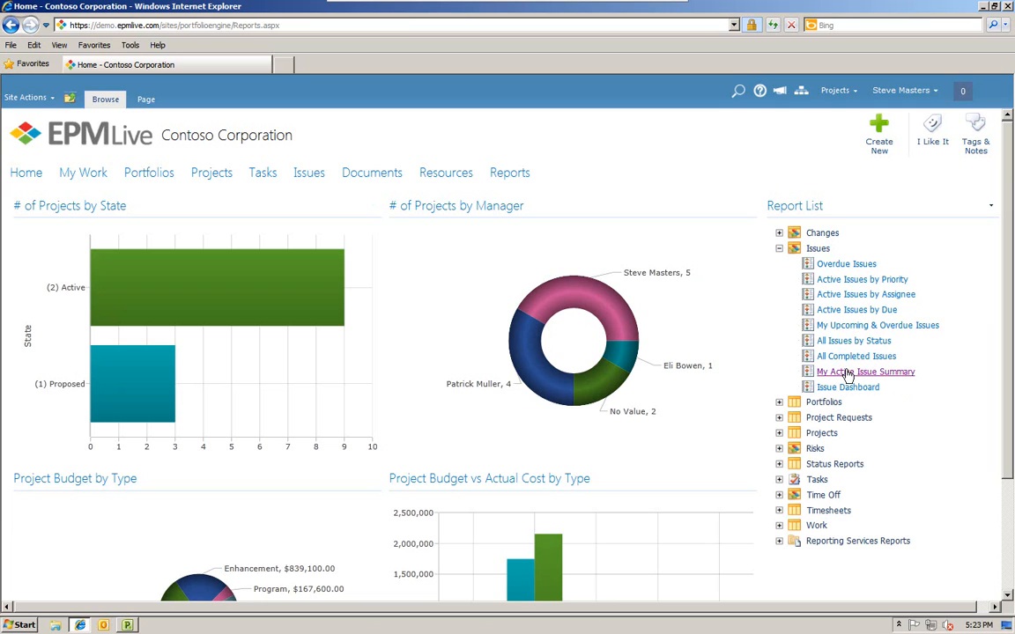
pyautogui.click(844, 282)
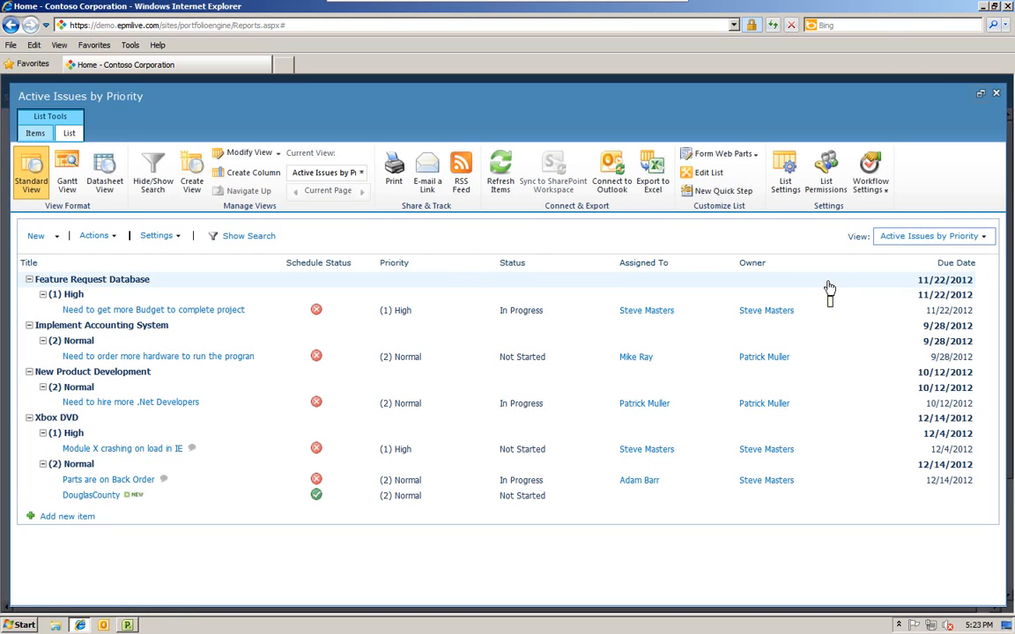
pyautogui.click(987, 240)
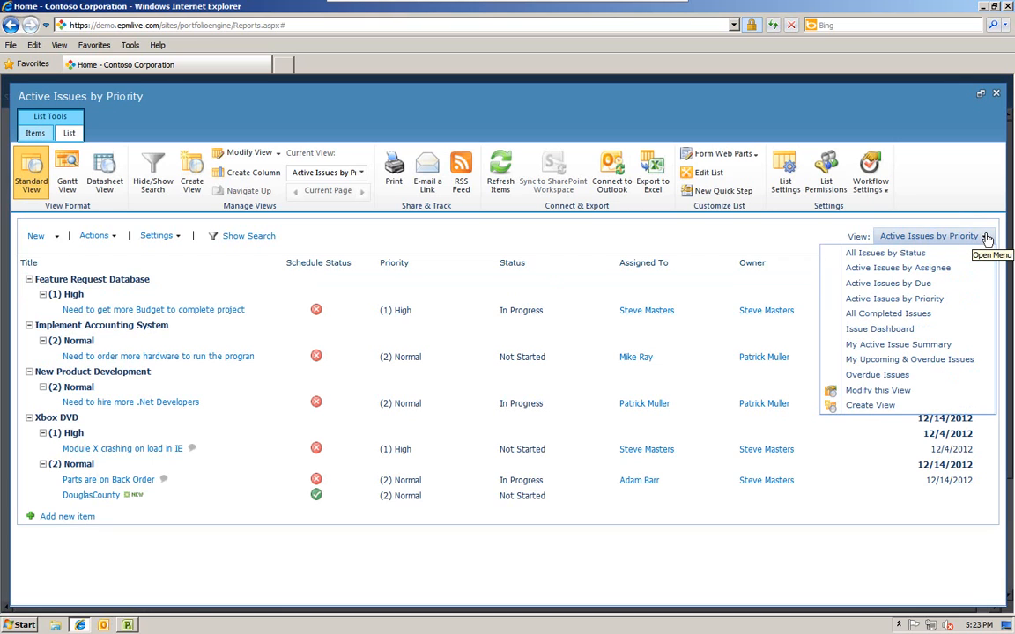
pyautogui.click(994, 94)
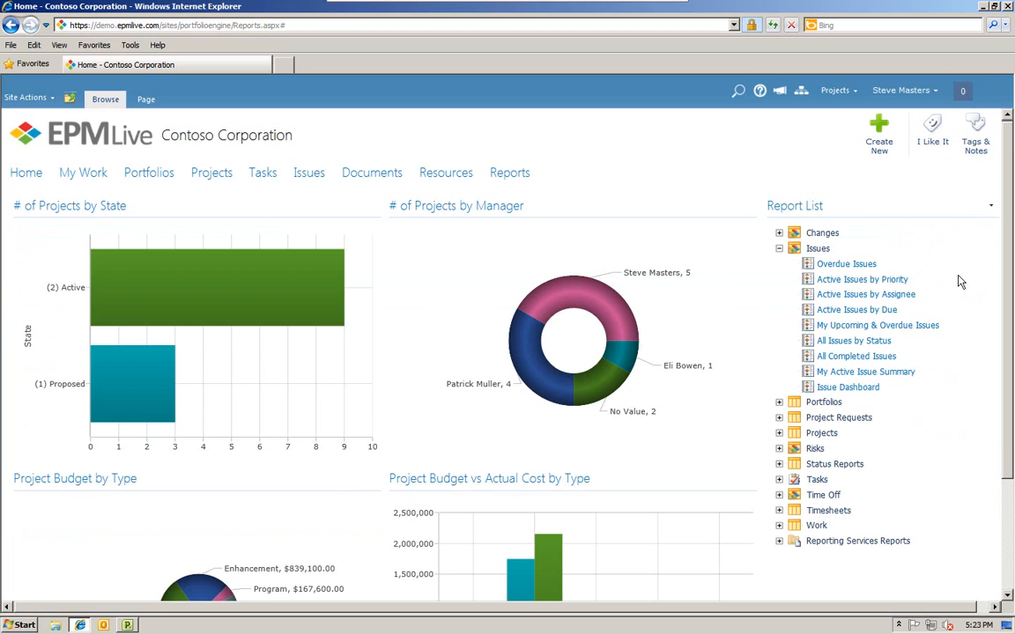
# Open the Project Status Summary report from the General Status project reports under Reporting Services Reports and enlarge its window to full screen
pyautogui.moveTo(1011, 324); pyautogui.dragTo(1011, 429)
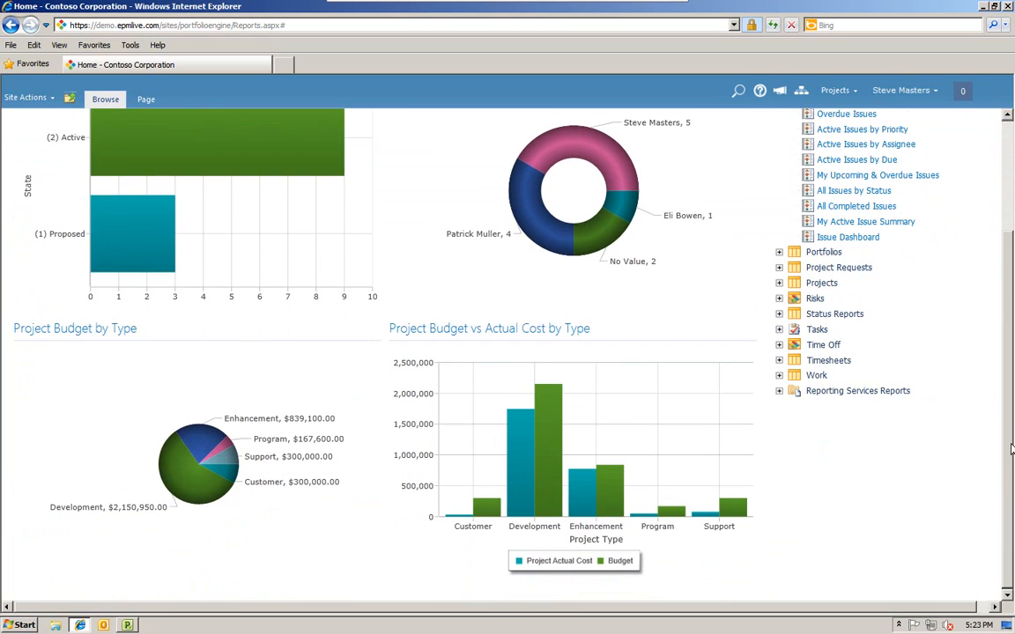
pyautogui.click(779, 392)
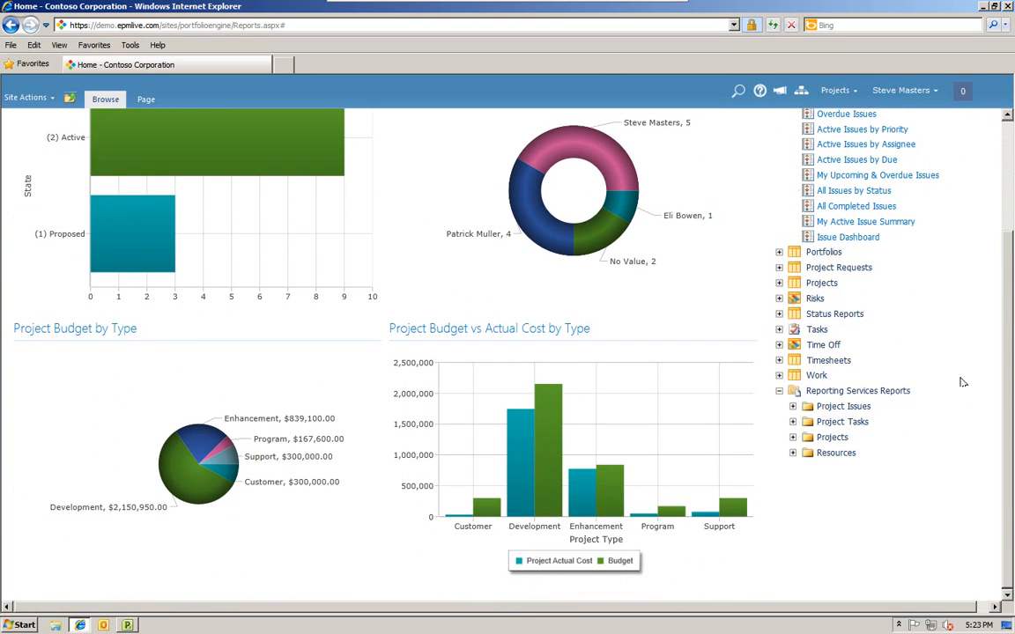
pyautogui.click(793, 437)
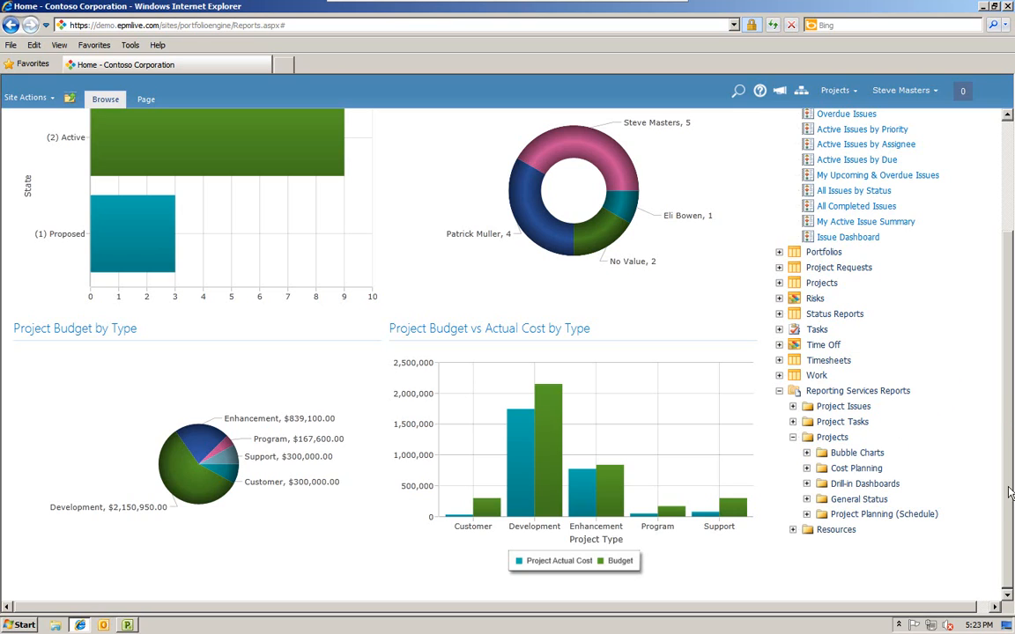
pyautogui.click(806, 499)
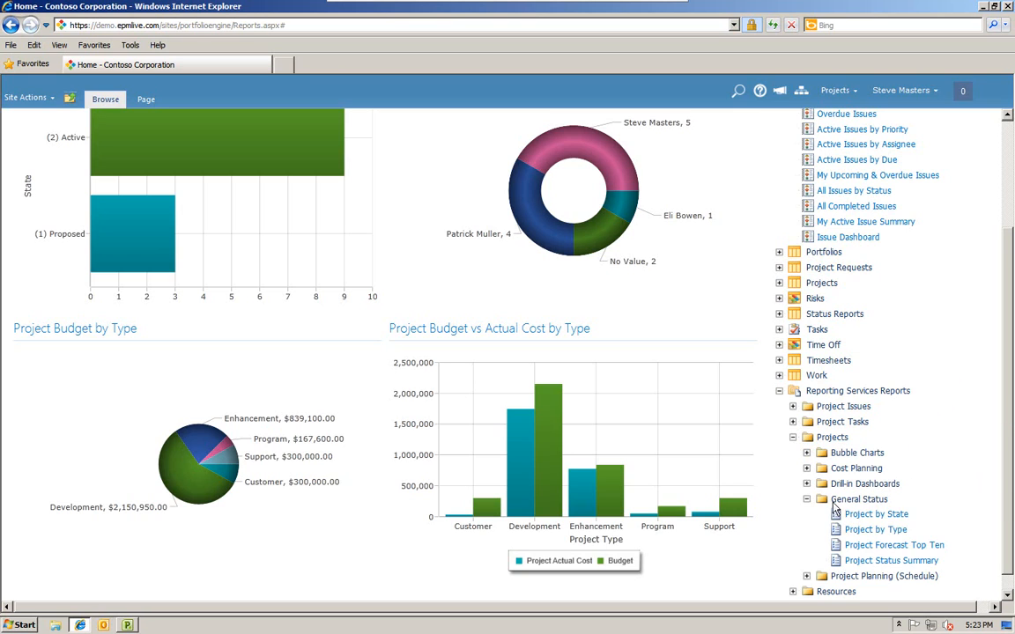
pyautogui.click(877, 562)
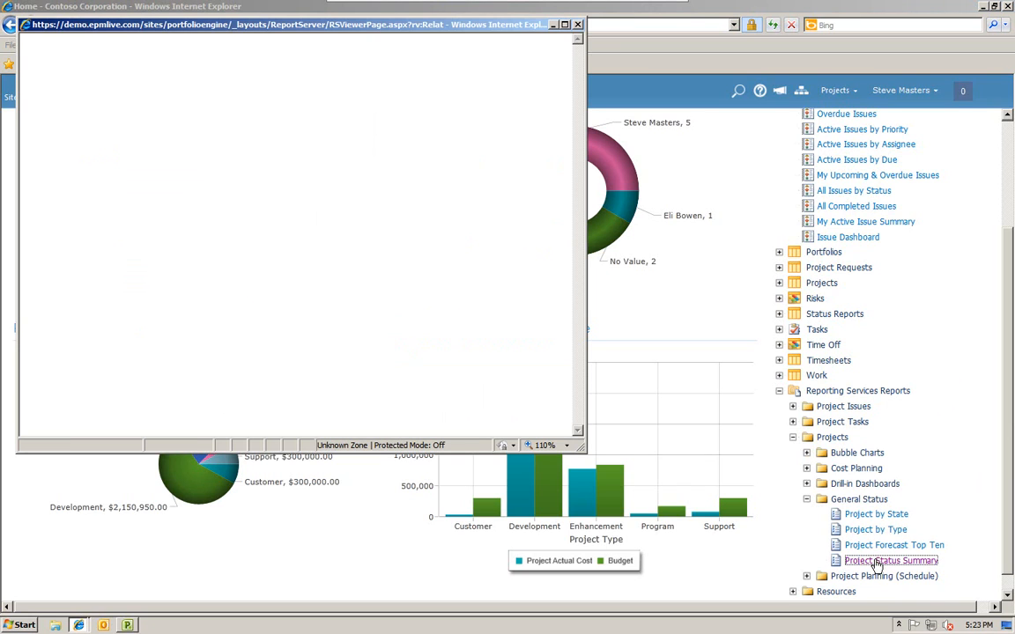
pyautogui.click(564, 24)
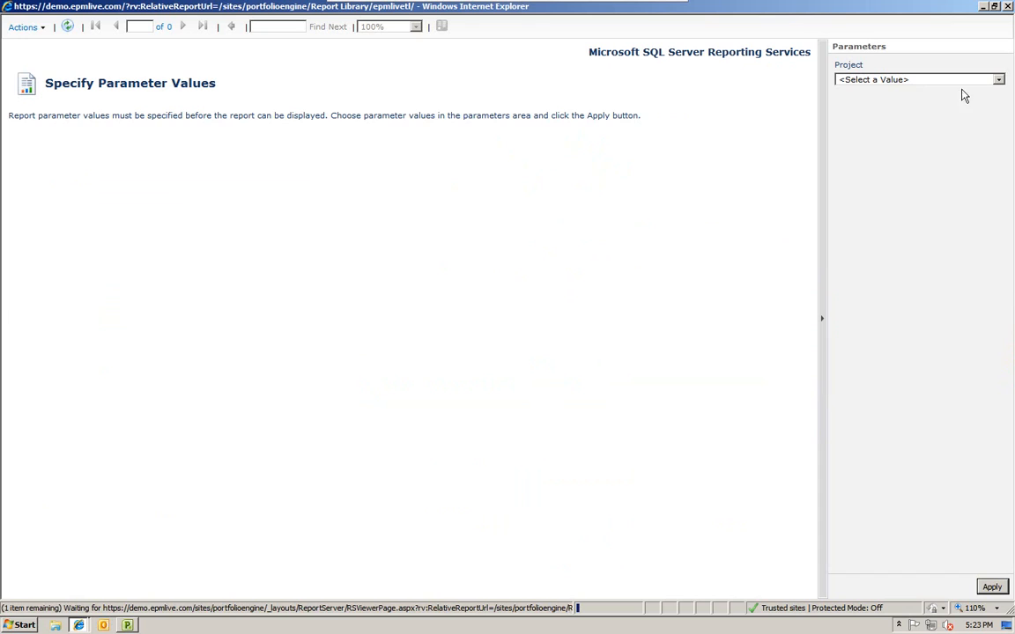
# Run the Project Status Summary report for the Xbox DVD project and review its indicators, schedule, cost and overdue tasks
pyautogui.click(998, 80)
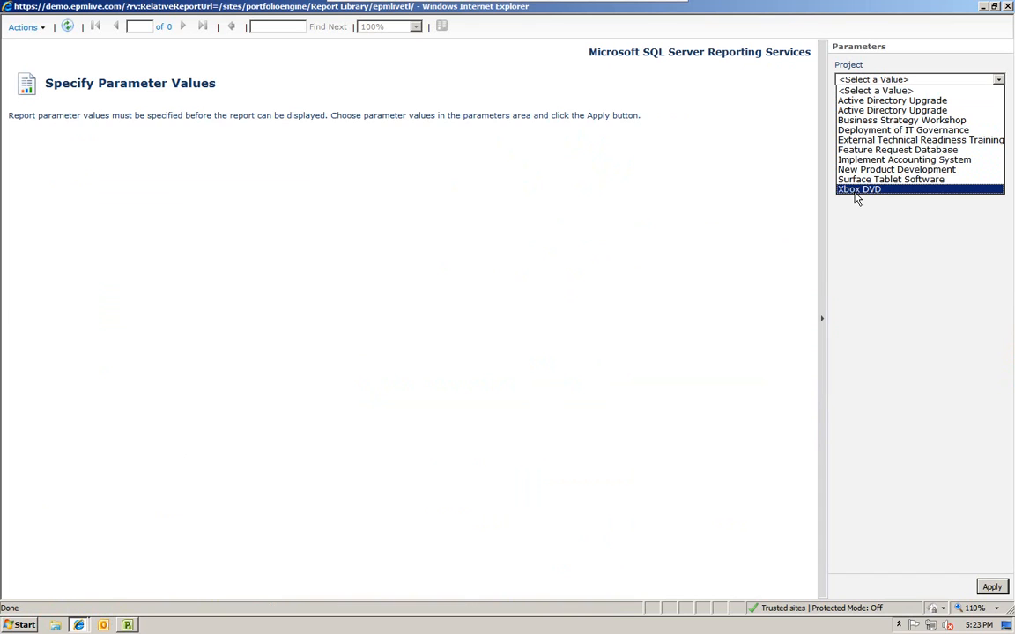
pyautogui.click(853, 189)
pyautogui.click(992, 587)
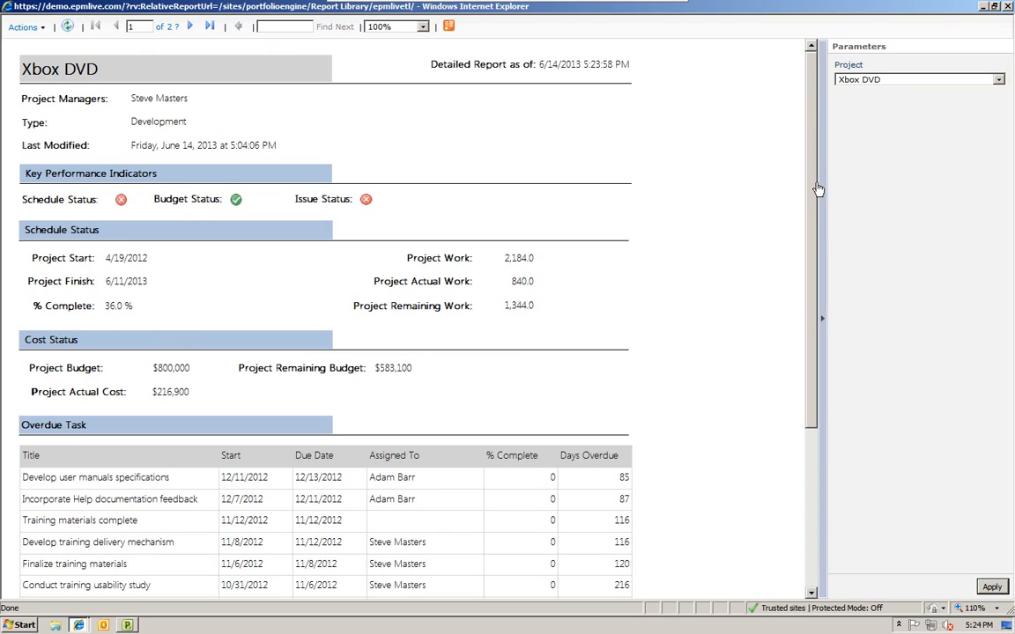
pyautogui.moveTo(812, 195); pyautogui.dragTo(806, 152)
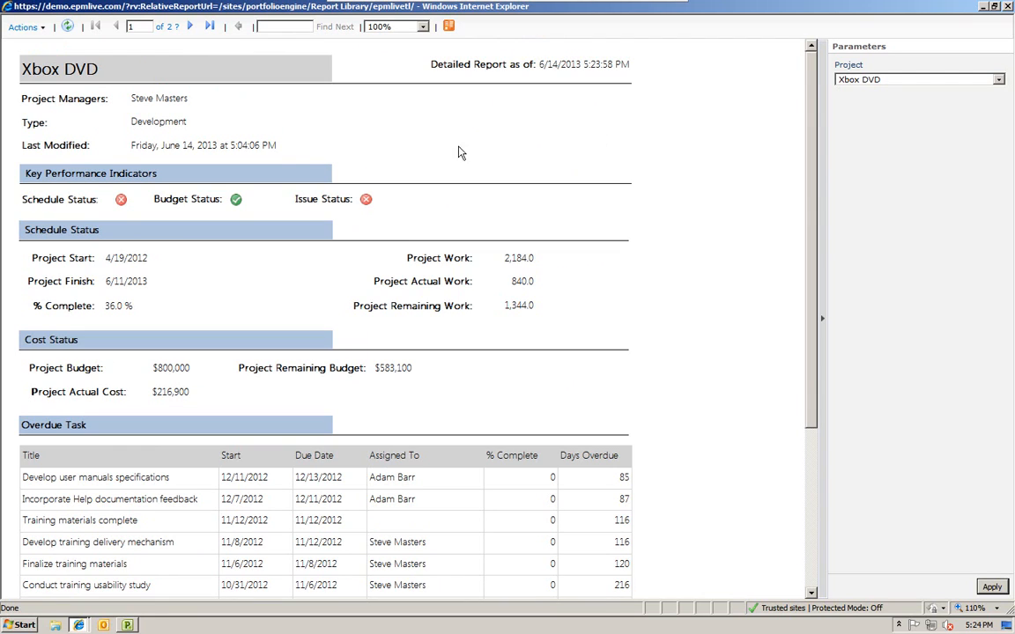
# Check the report's available actions and export formats, and close the report window
pyautogui.click(35, 28)
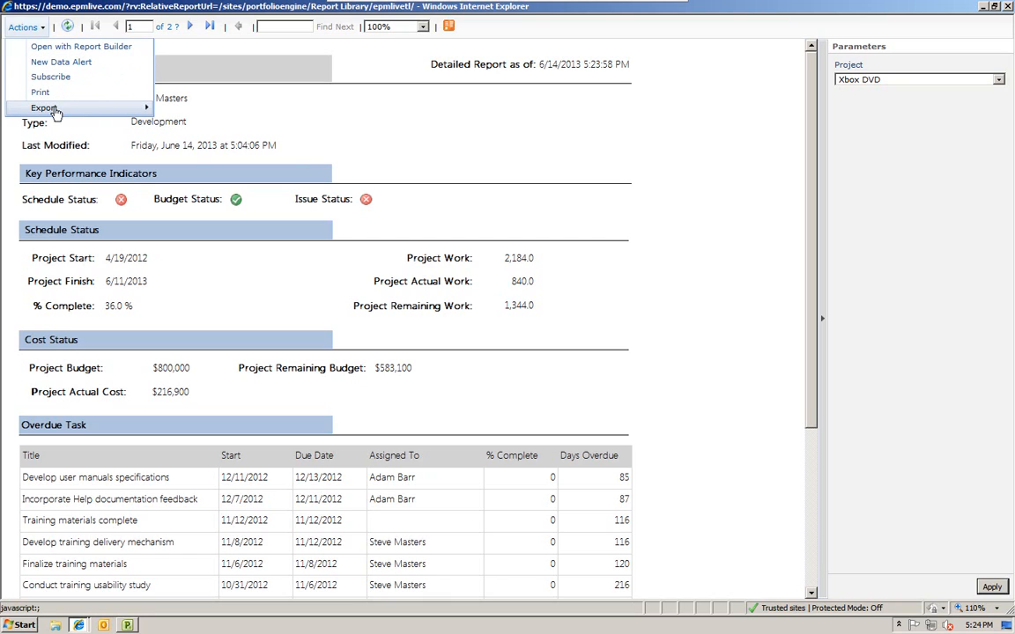
pyautogui.moveTo(42, 107)
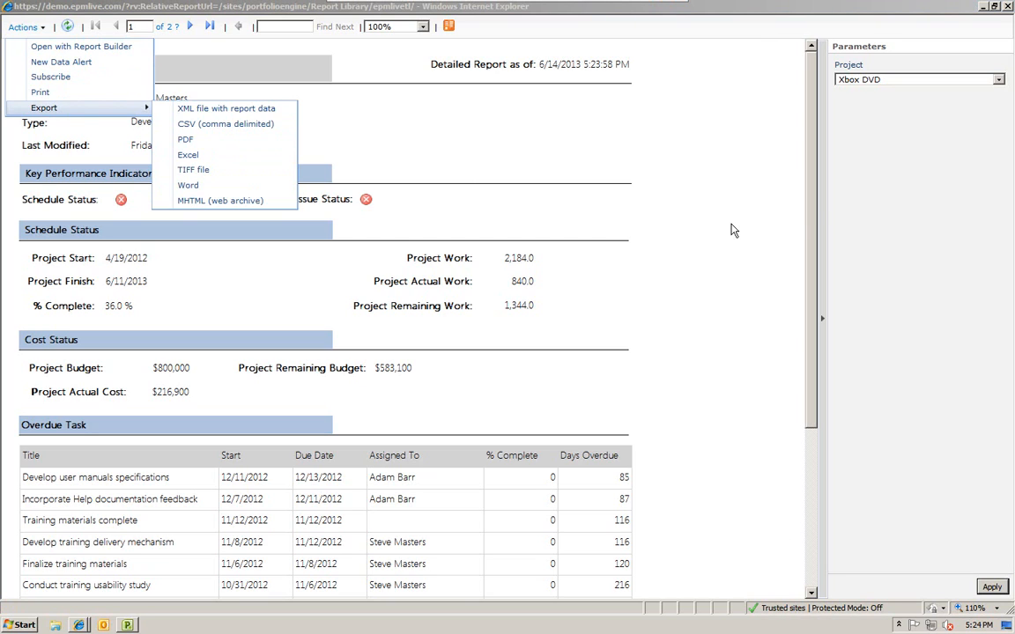
pyautogui.click(1008, 7)
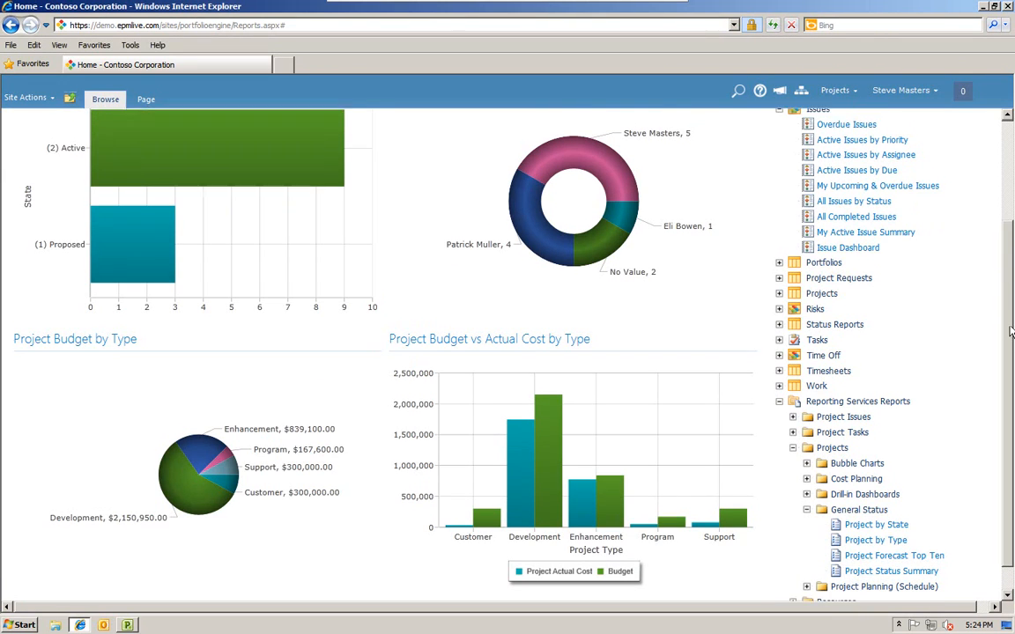
# Switch from the Projects community to the My Workplace community
pyautogui.scroll(3, 1011, 342)
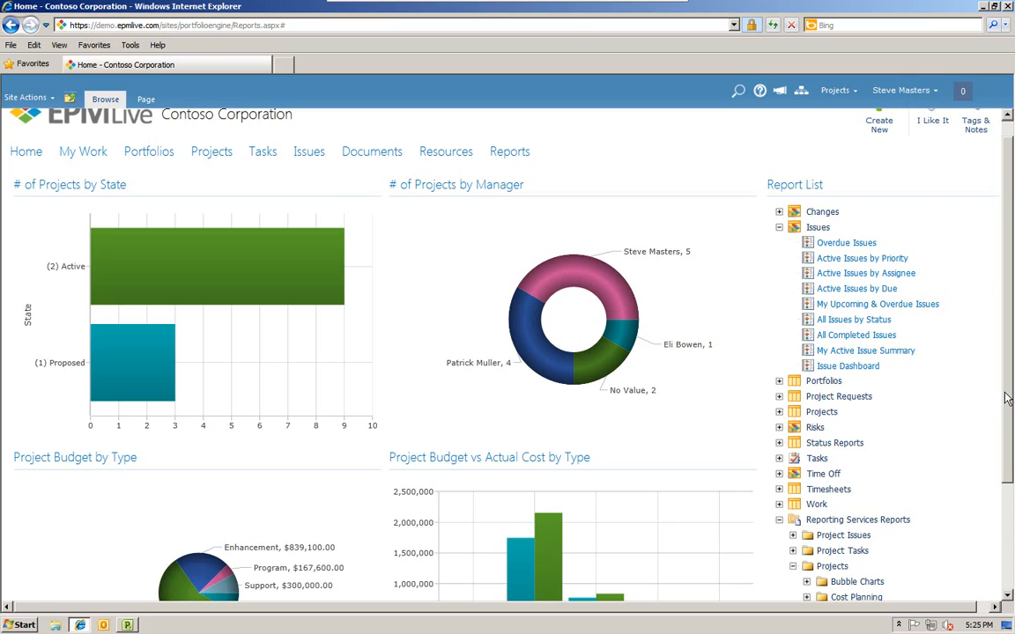
pyautogui.scroll(1, 1009, 343)
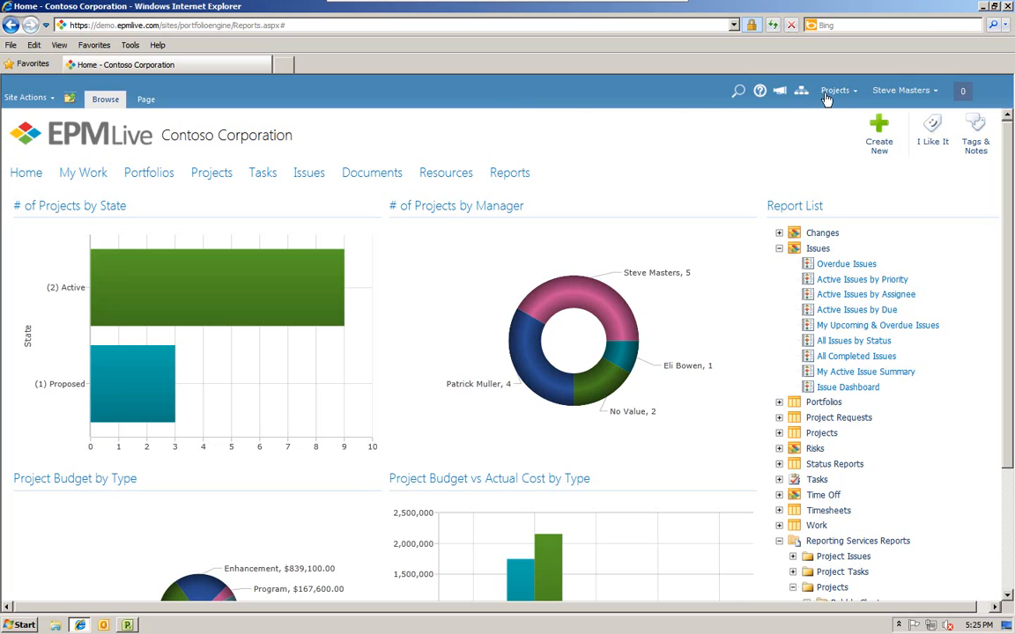
pyautogui.click(798, 92)
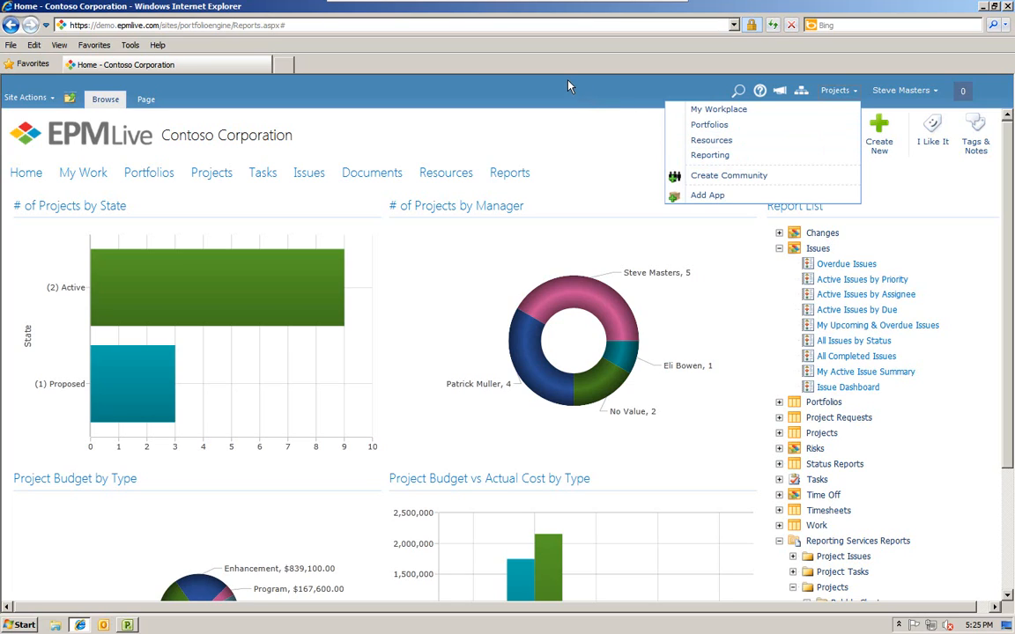
pyautogui.click(714, 112)
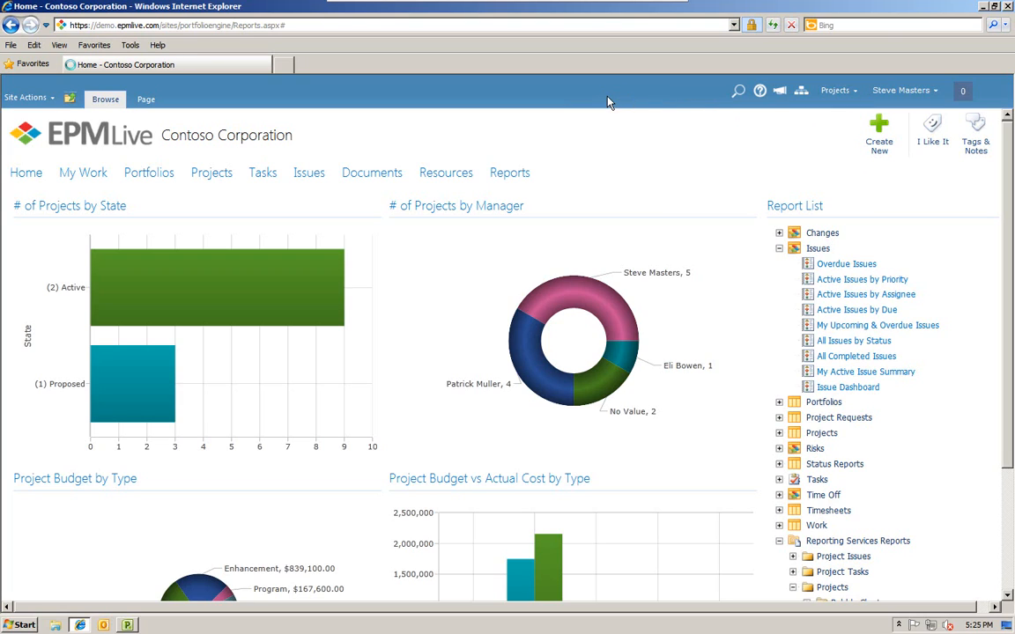